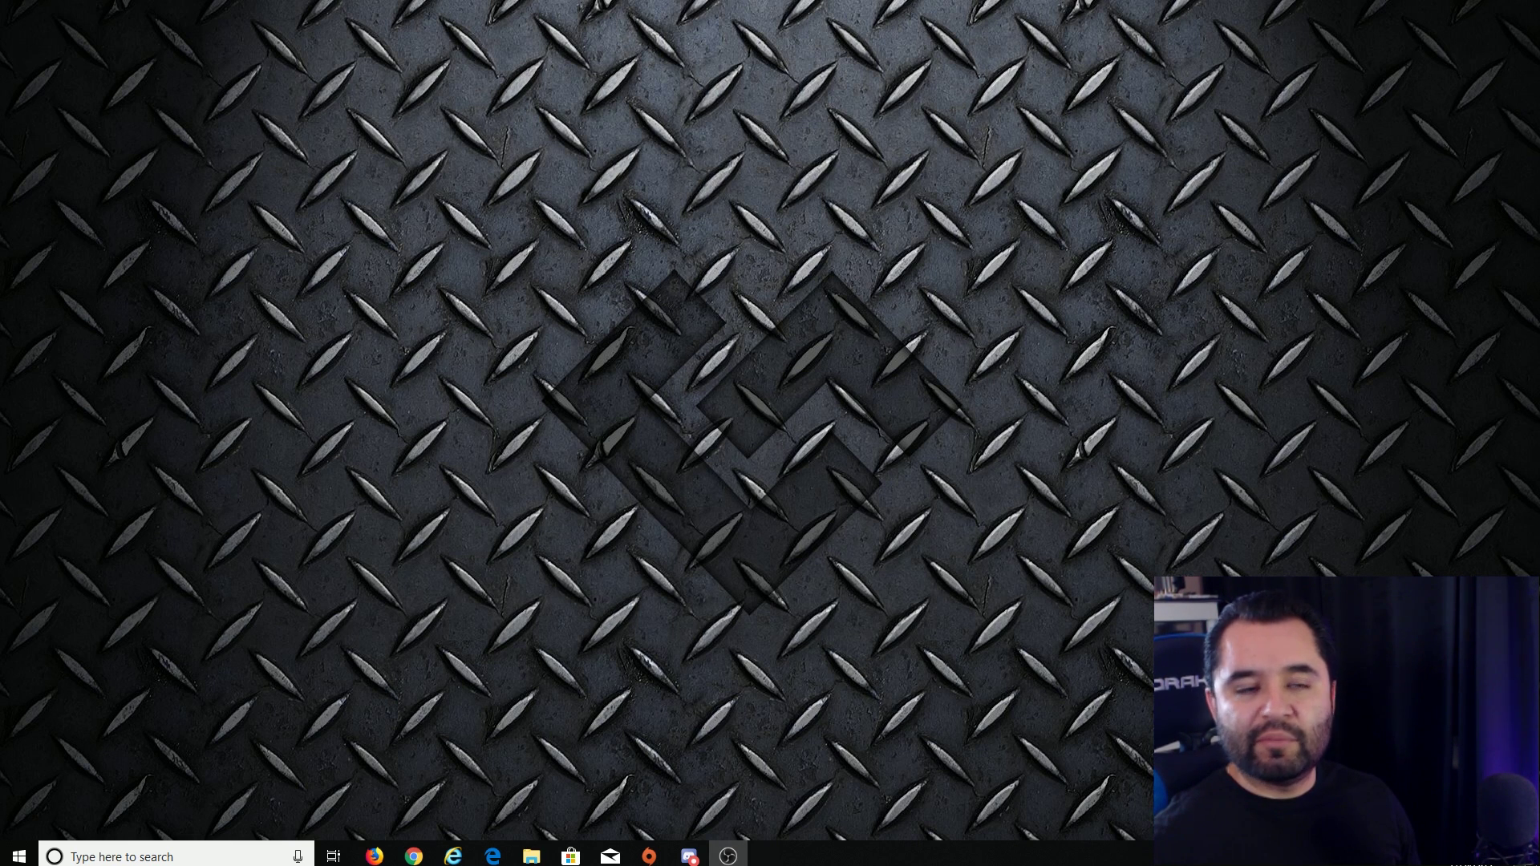
- Bring up OBS Studio and start a new Display Capture source named 'Display Capture'
left_click(728, 856)
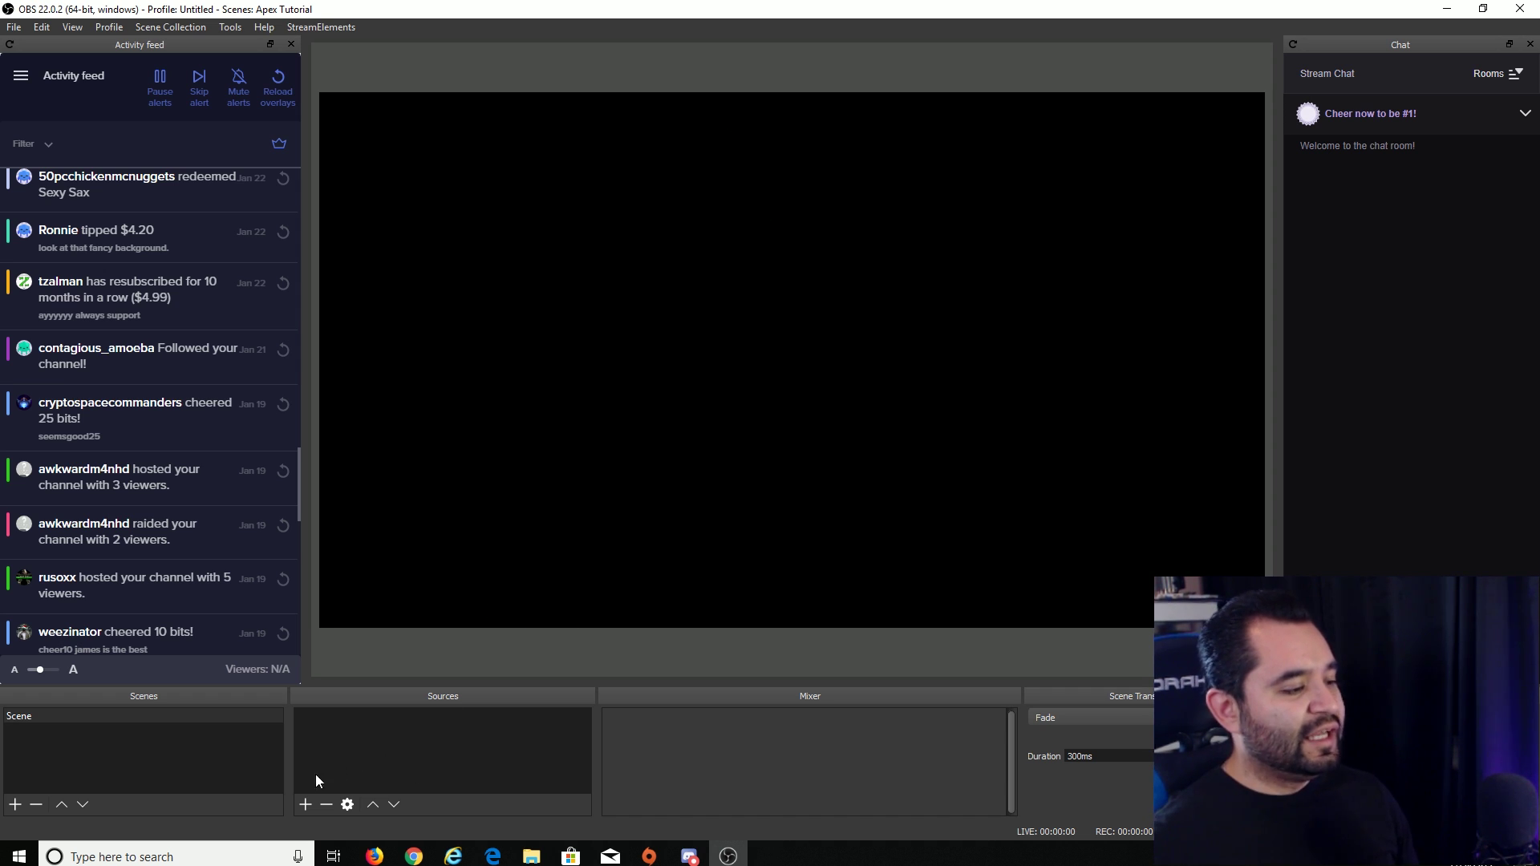
left_click(305, 805)
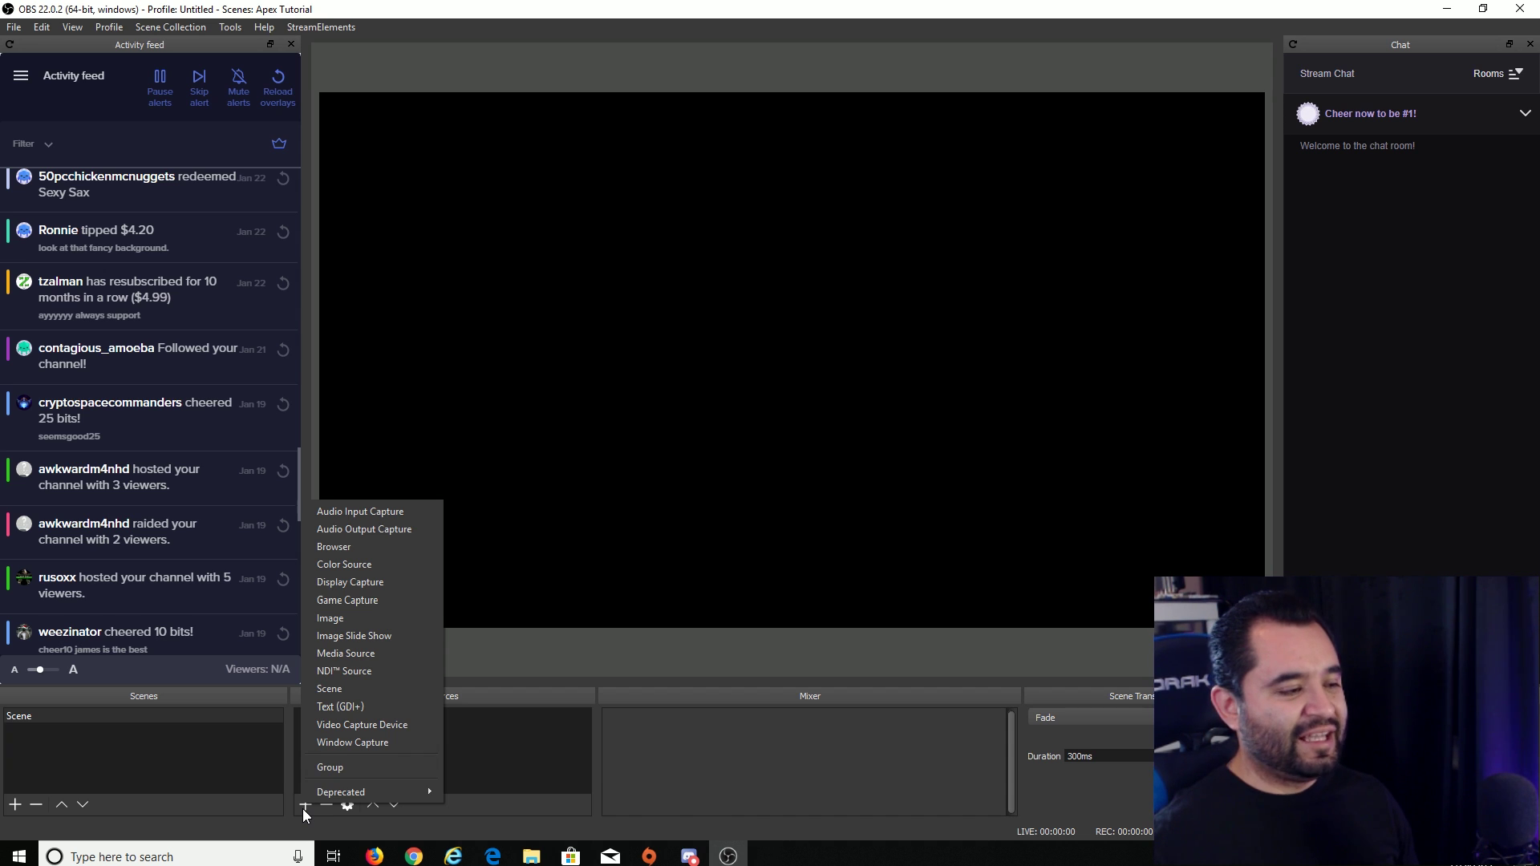
left_click(368, 583)
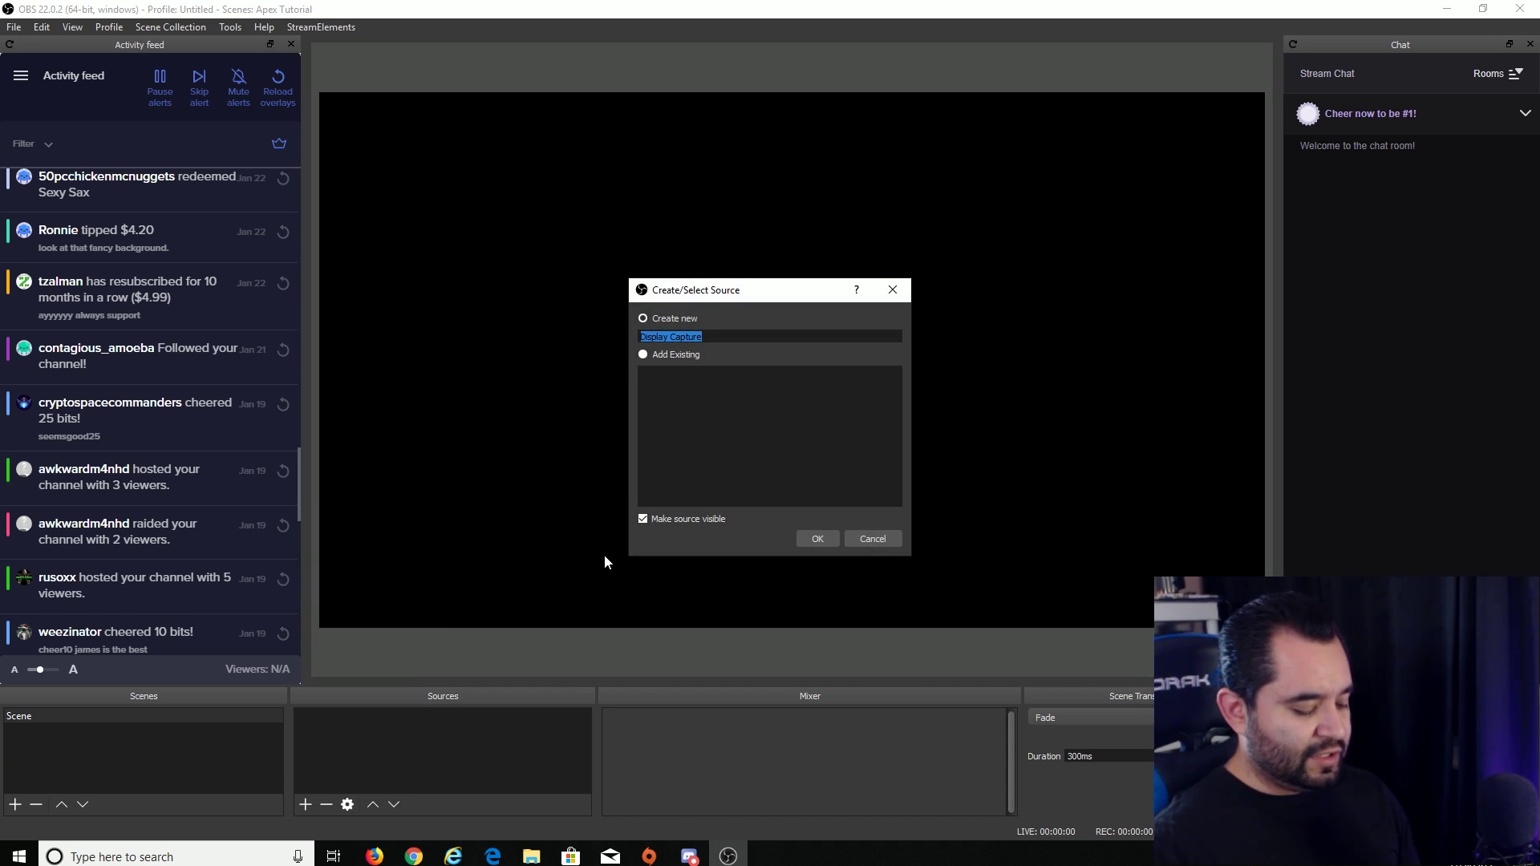
type("Ap")
key("BackSpace")
key("BackSpace")
type("Di")
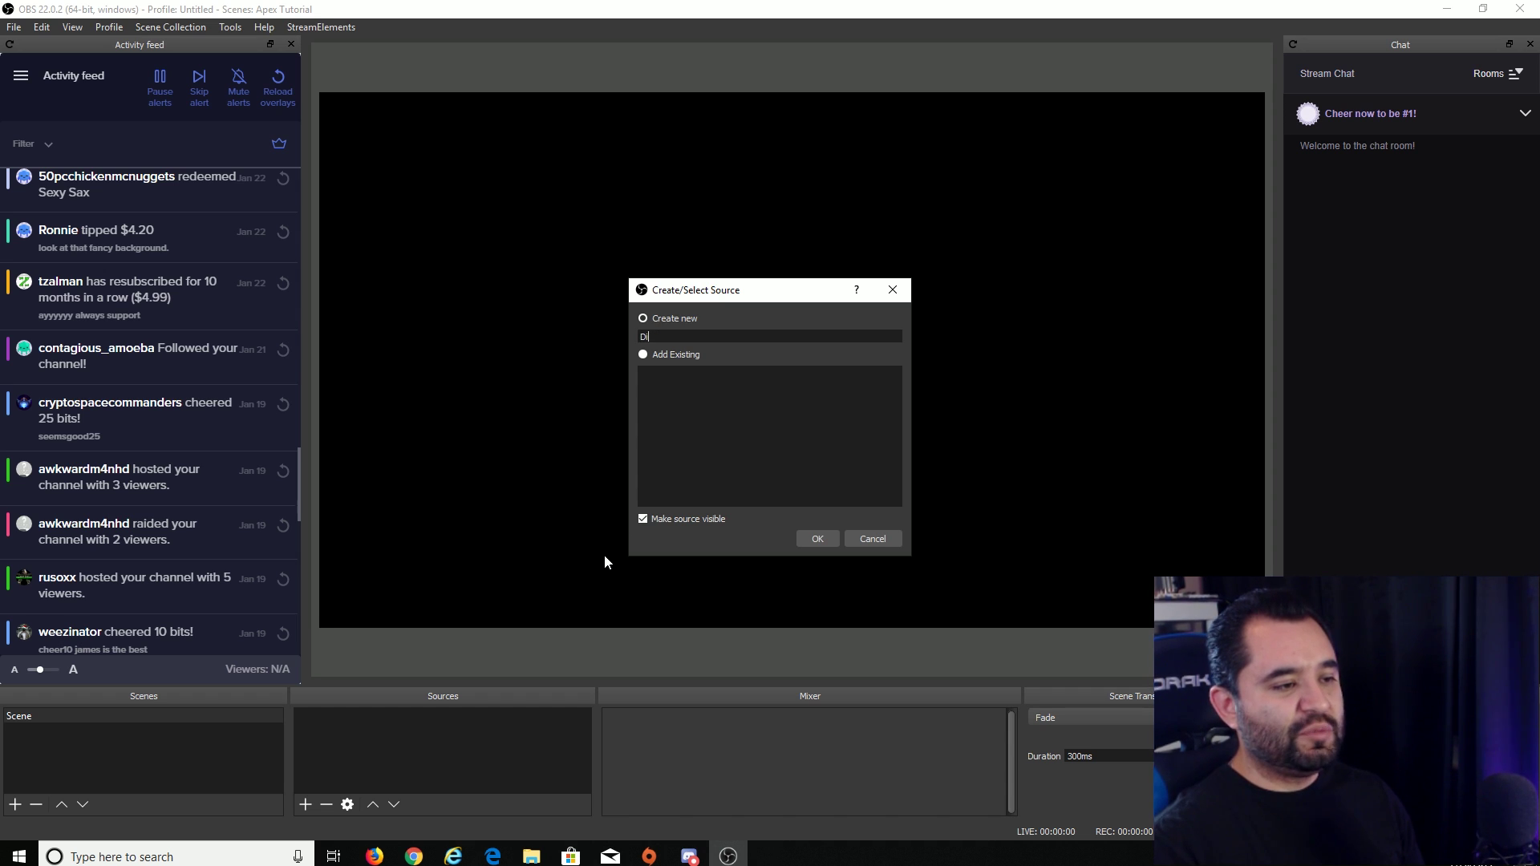
type("splay Capture")
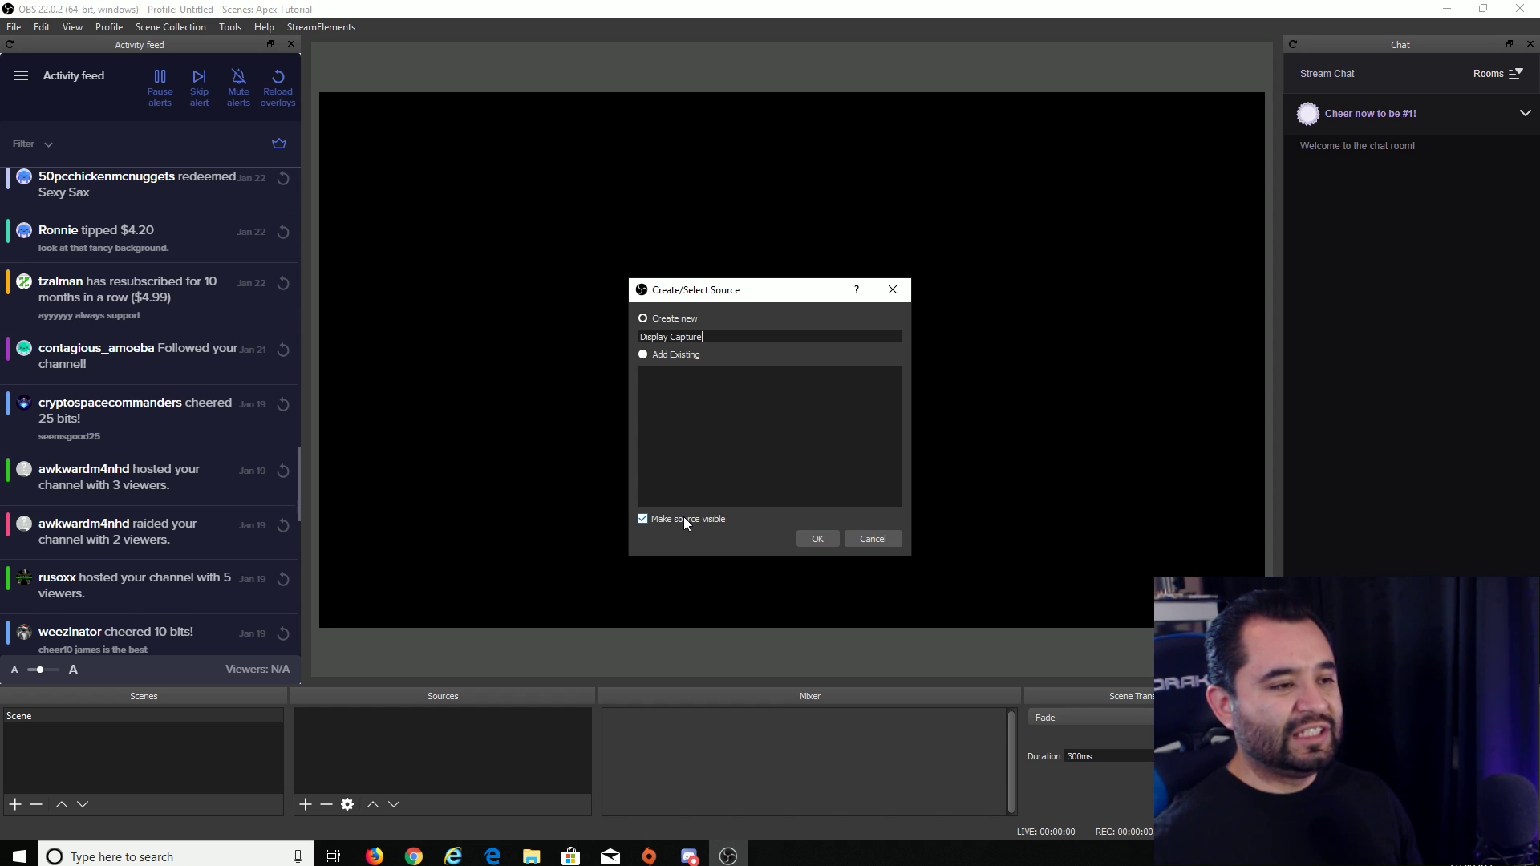
- Create the Display Capture source on Display 0, re-maximize OBS, then hide the source
left_click(820, 543)
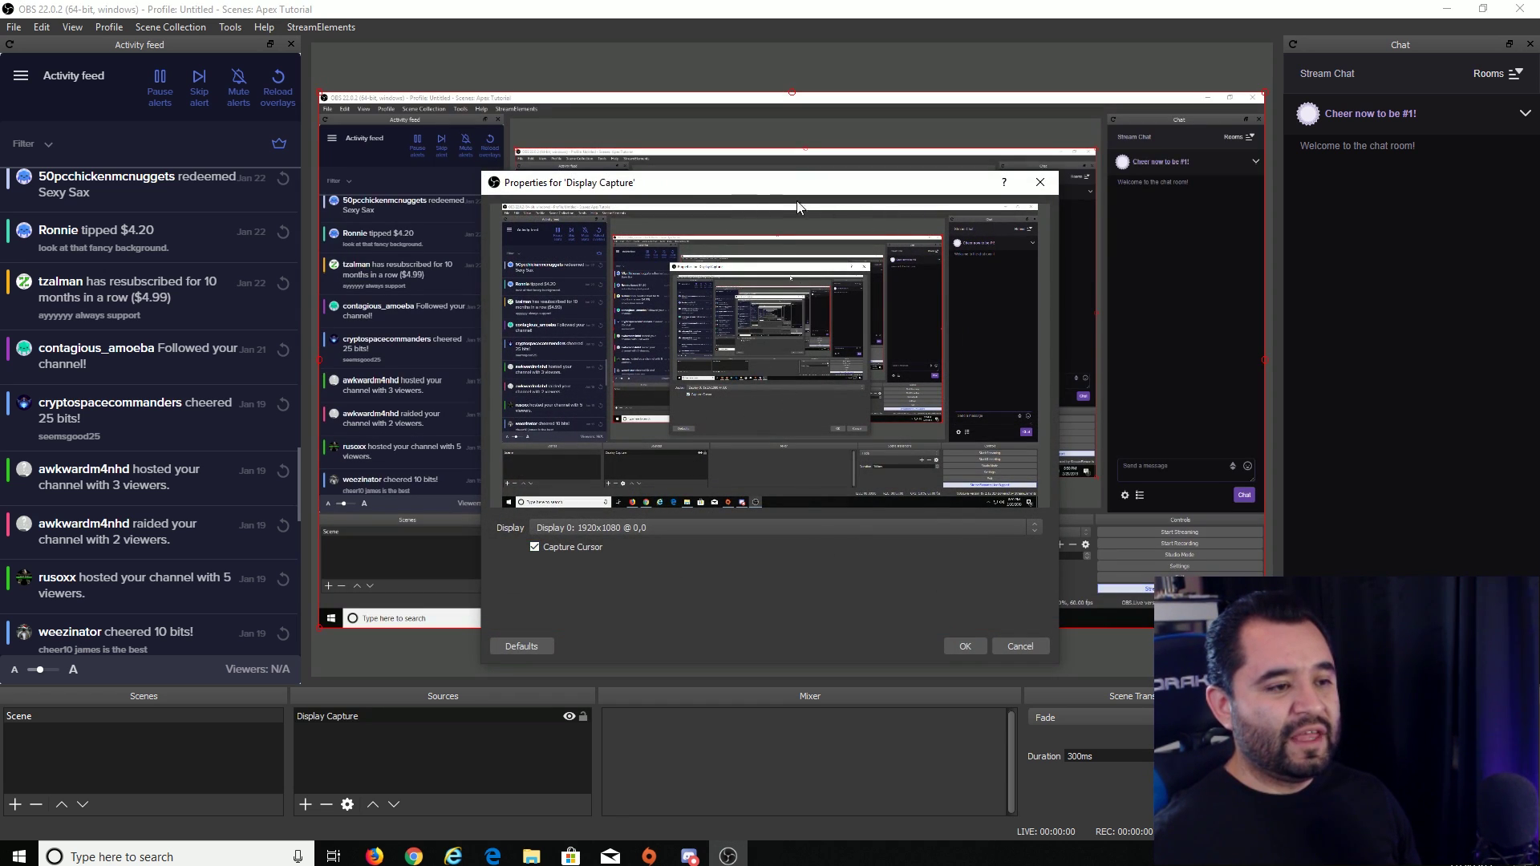
left_click(583, 529)
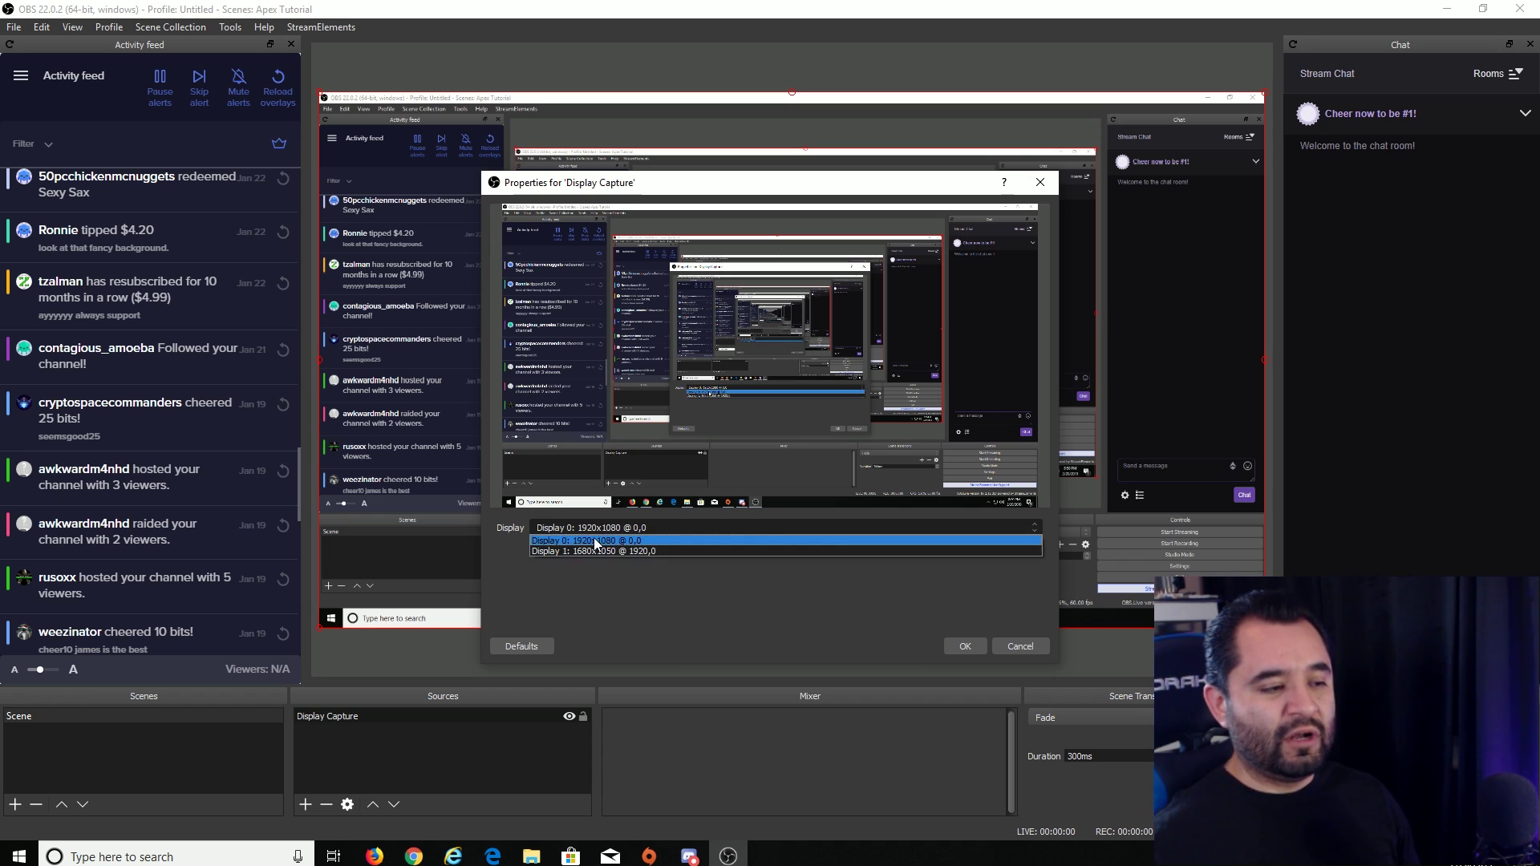
left_click(586, 542)
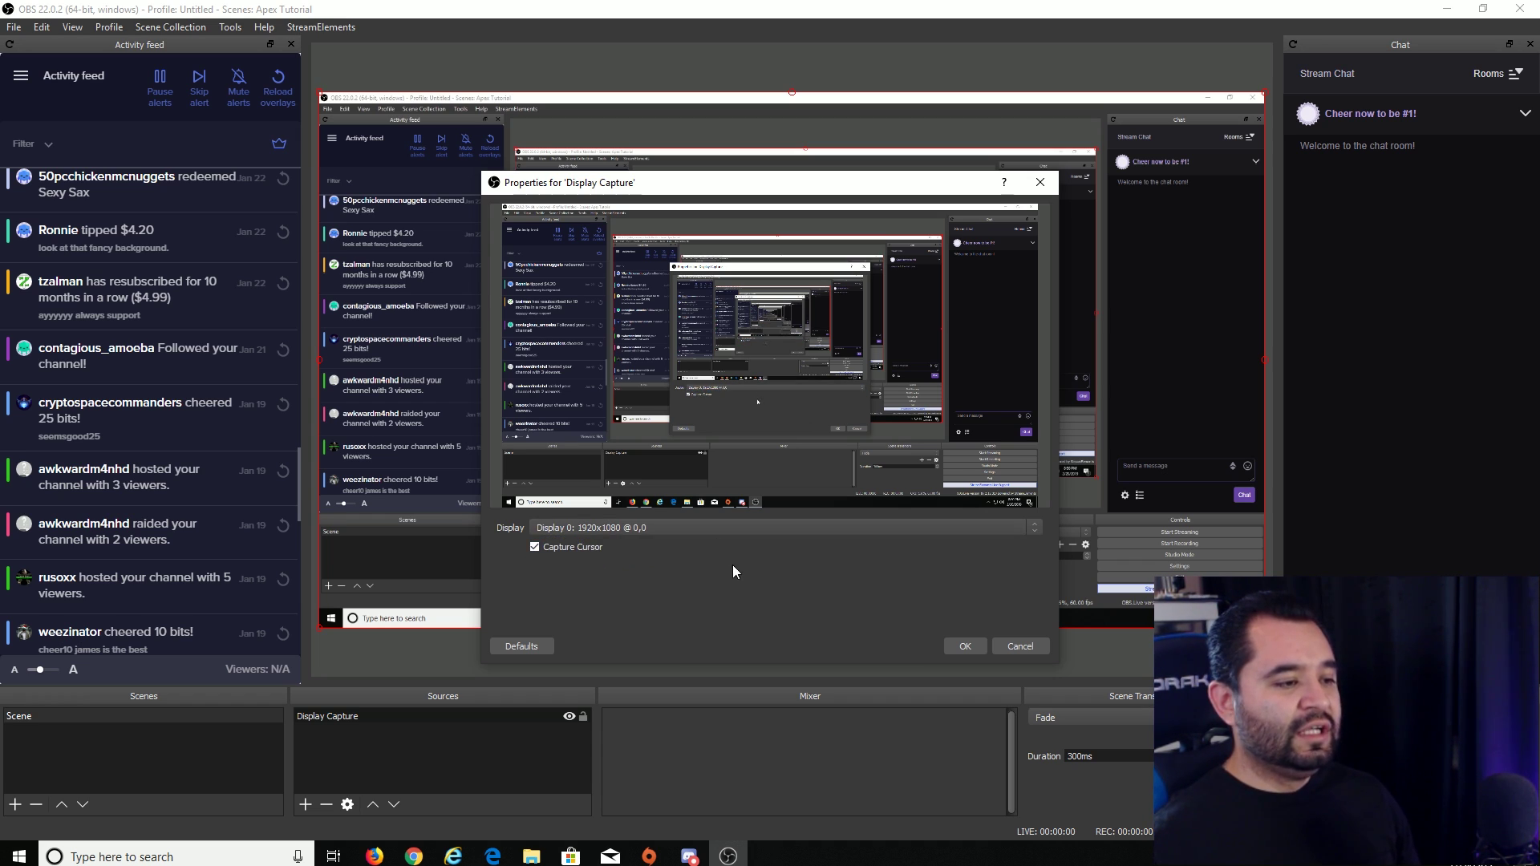
left_click(964, 646)
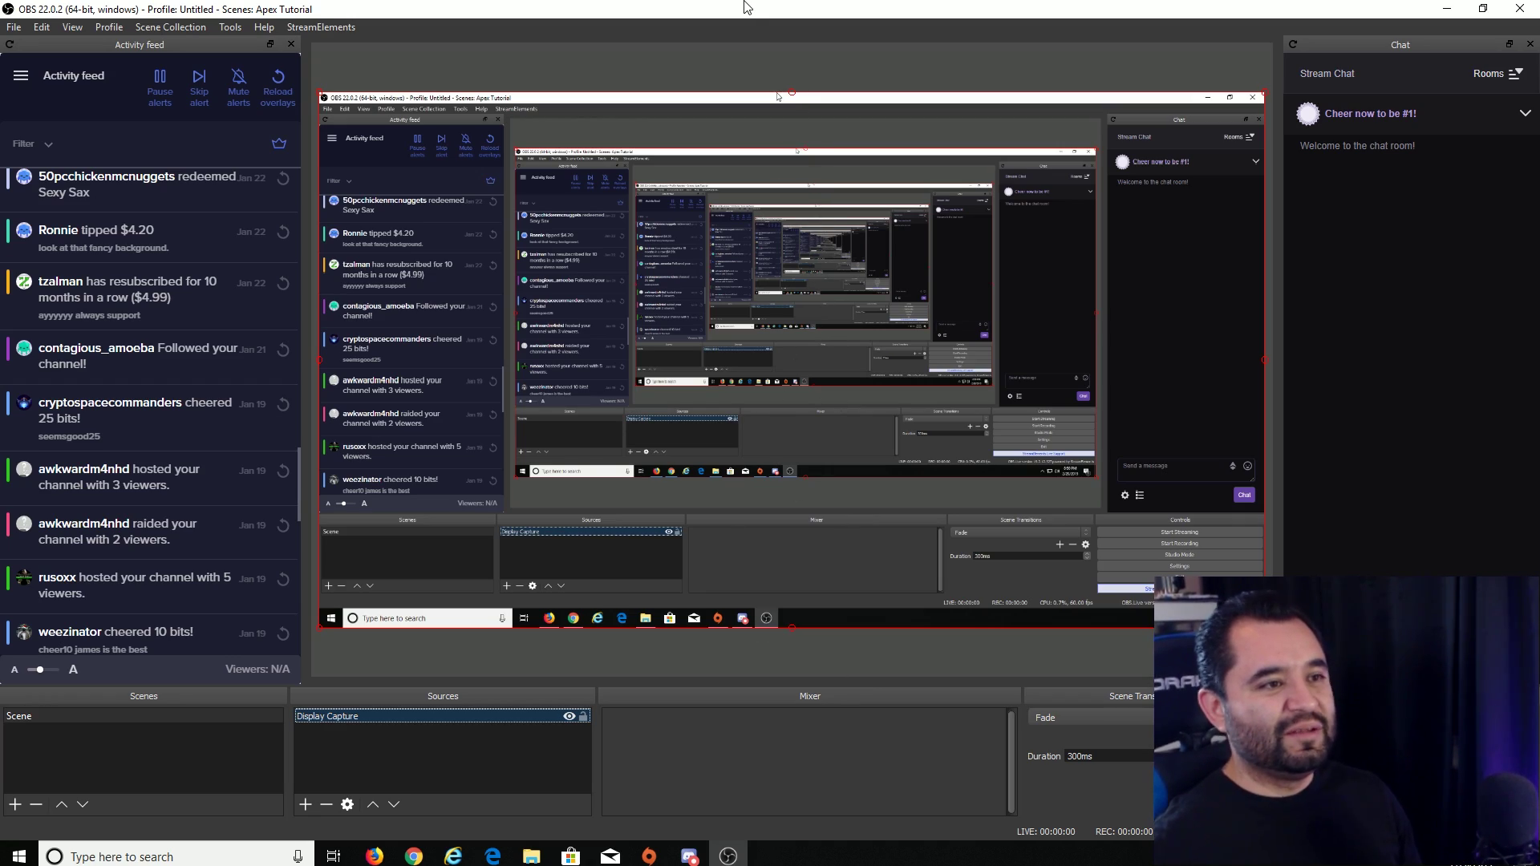
left_click_drag(749, 10, 619, 7)
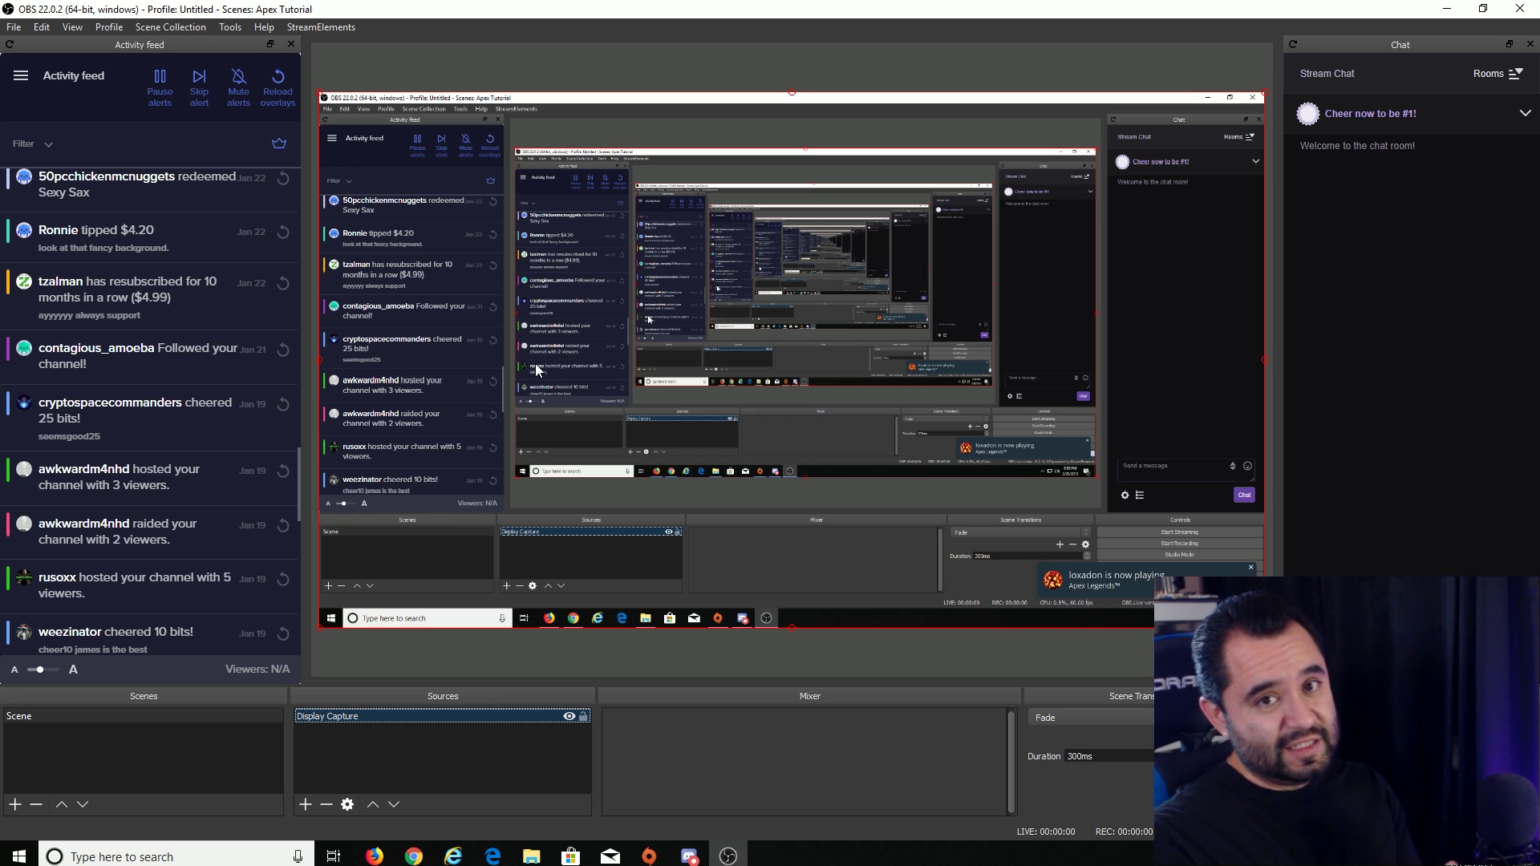
left_click(570, 716)
- Add a new Game Capture source named 'Apex'
left_click(306, 804)
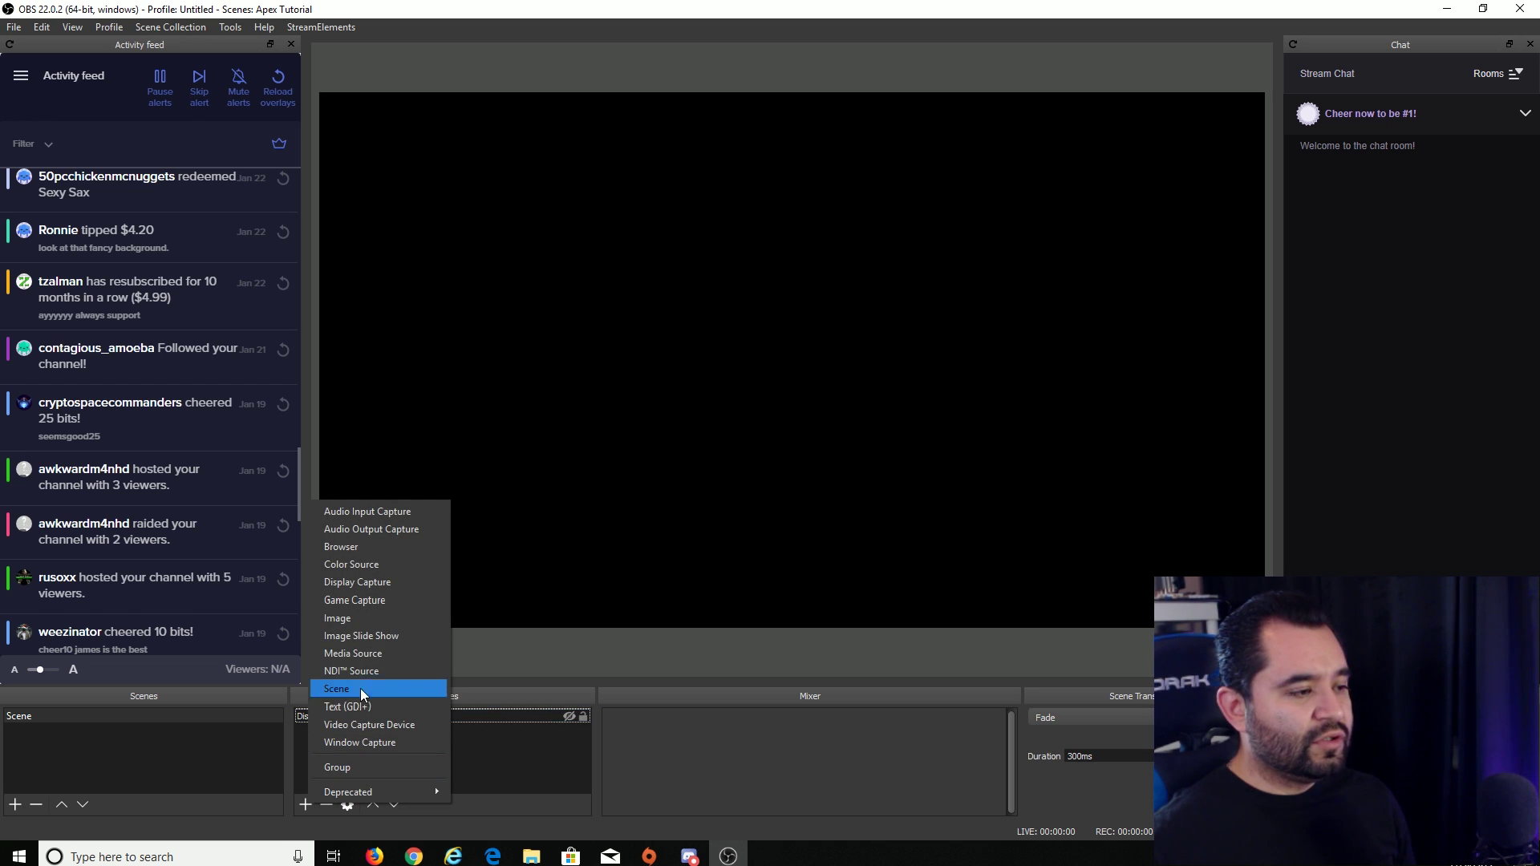
left_click(483, 730)
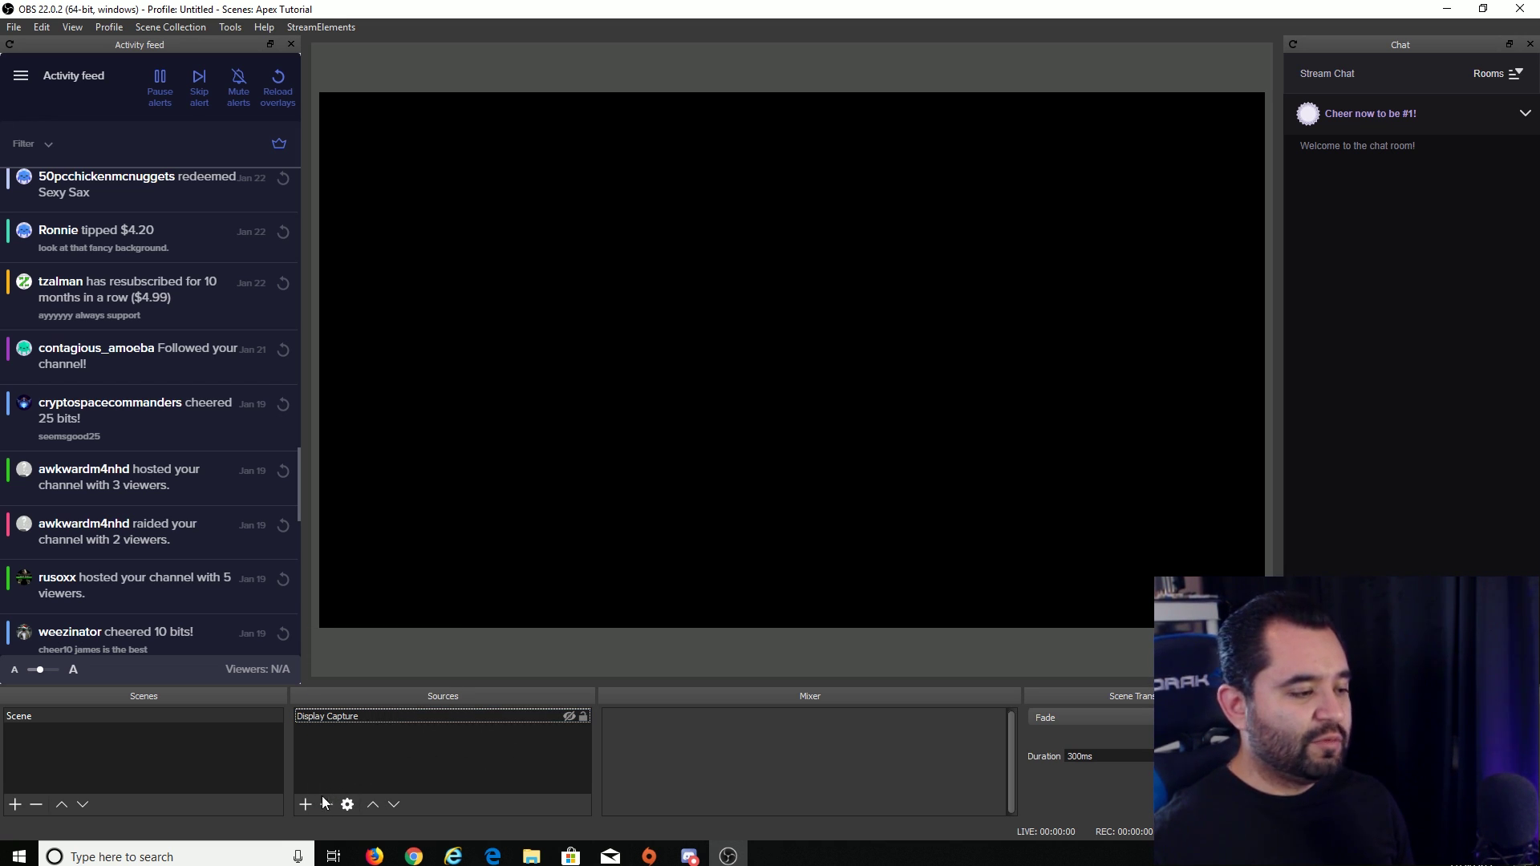
left_click(306, 804)
left_click(392, 602)
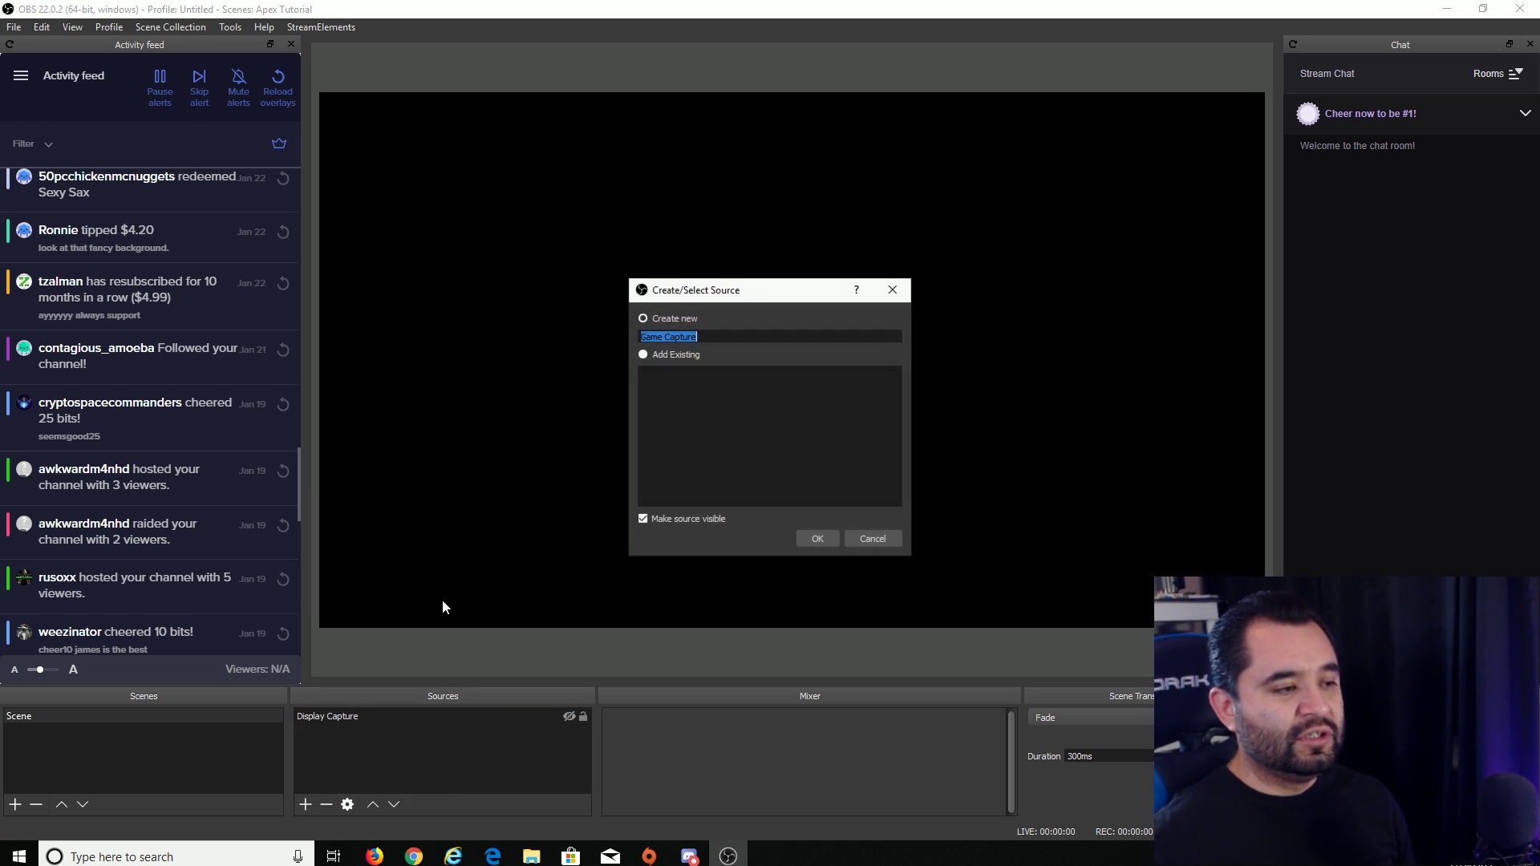
type("Apex")
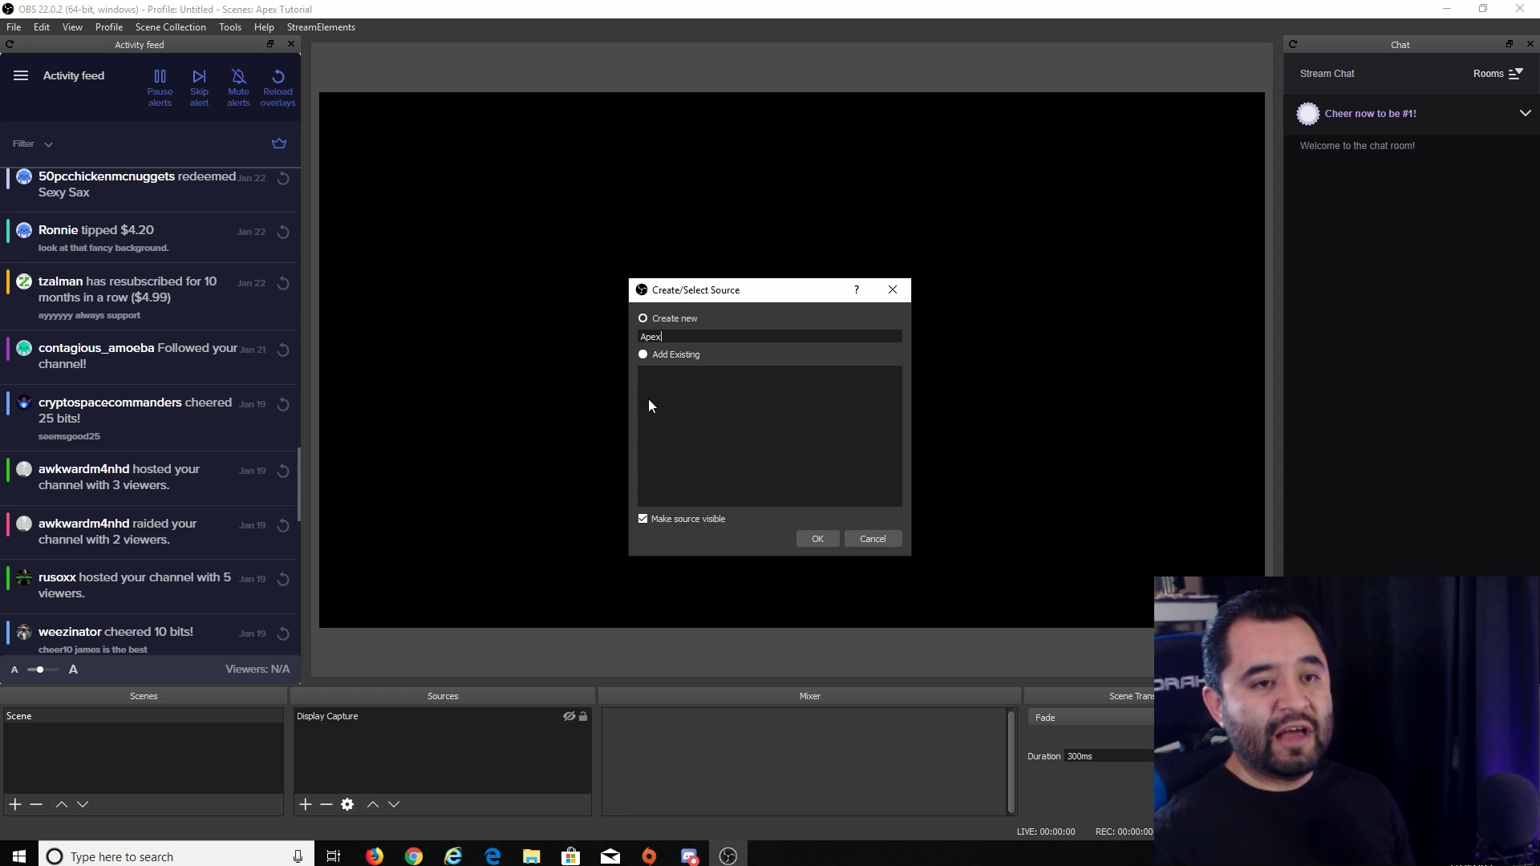
key("Return")
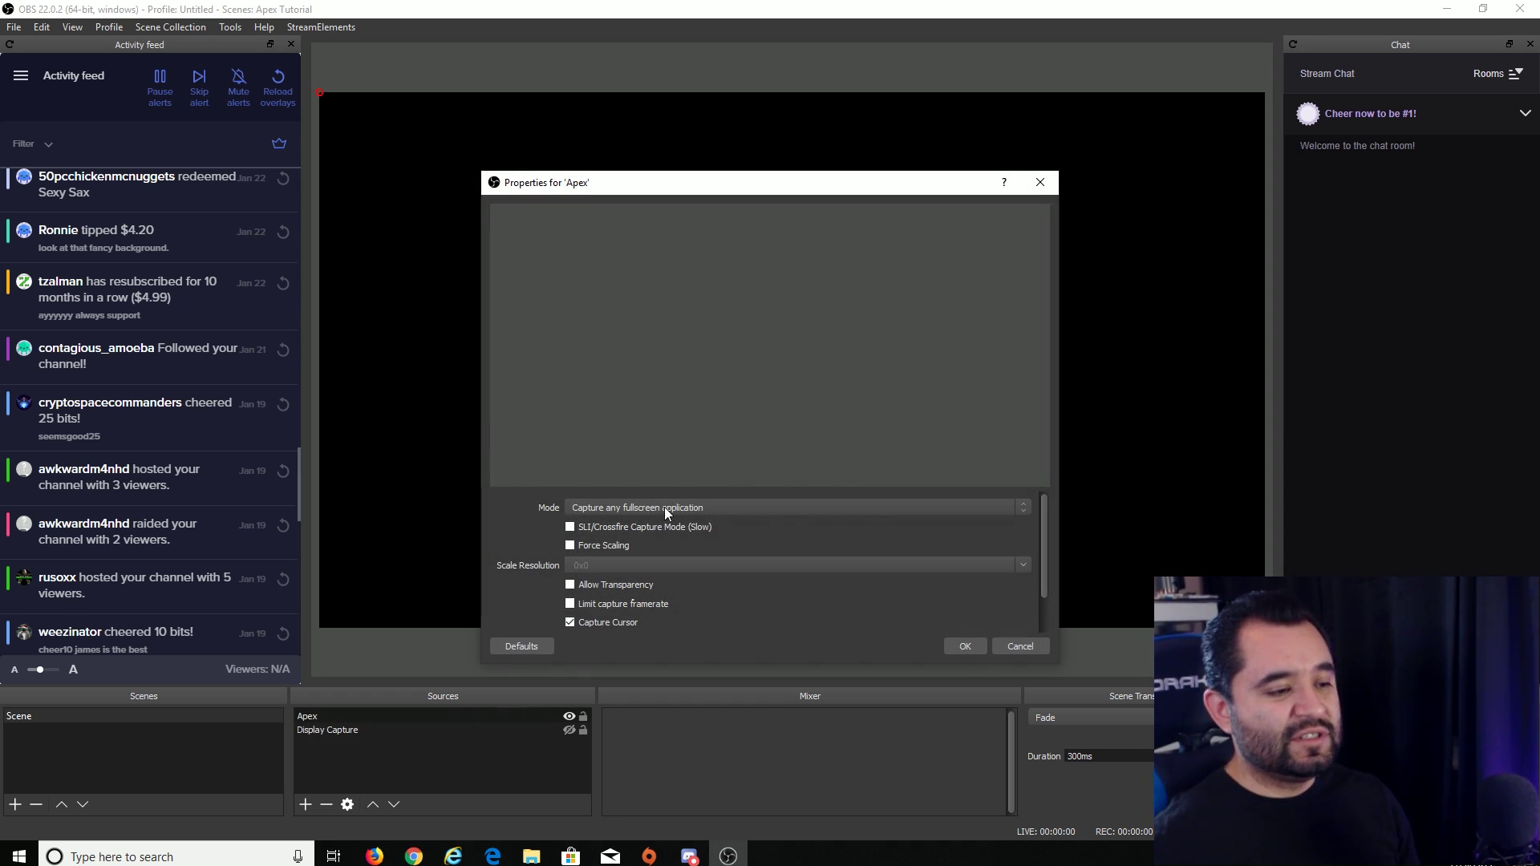
- Set the Apex capture mode to Capture specific window and list the running windows
left_click(666, 508)
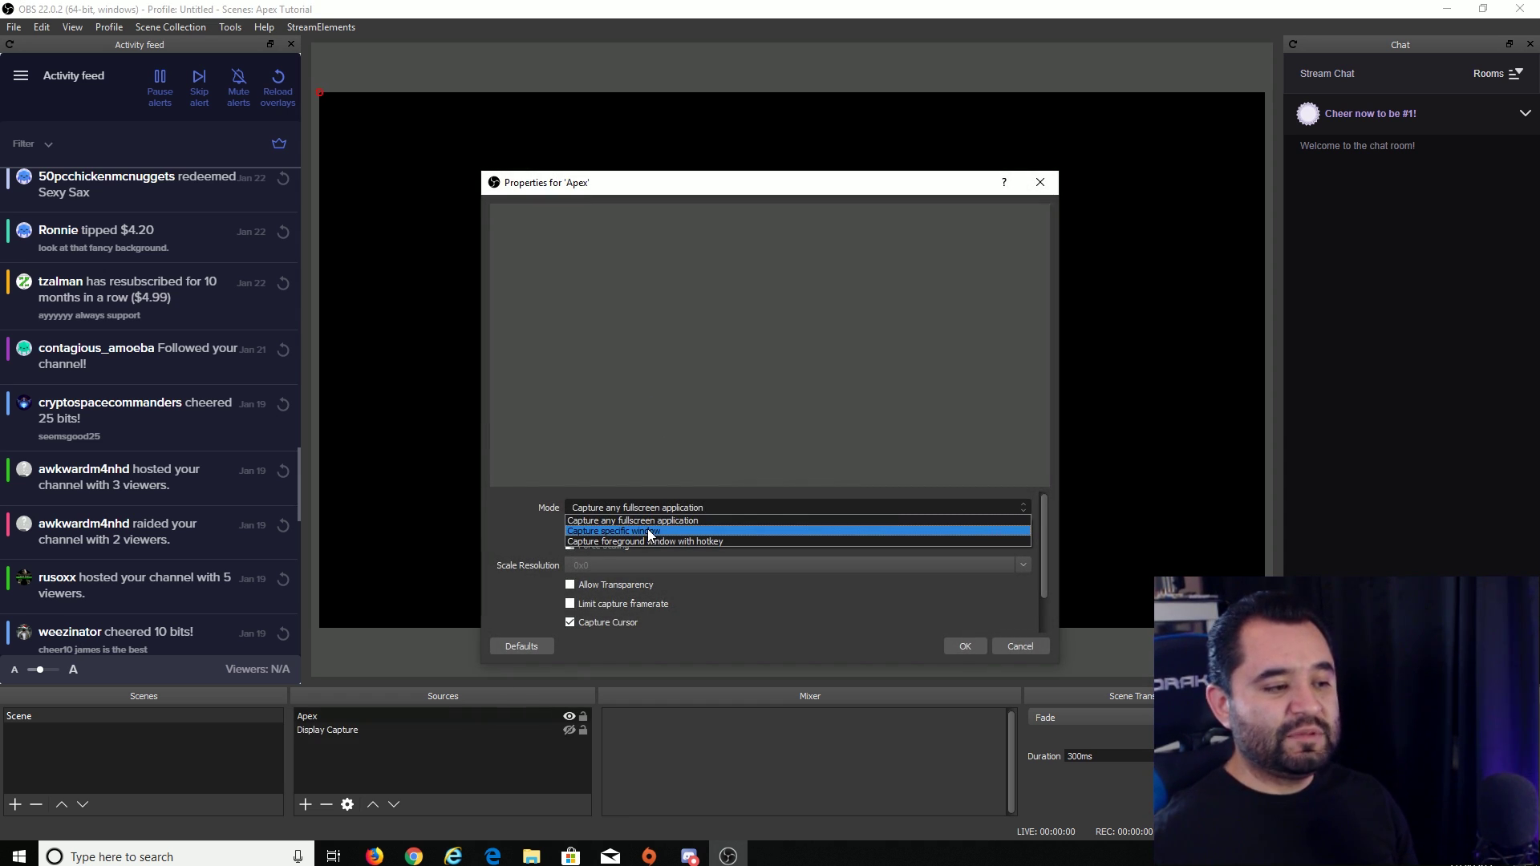
left_click(594, 532)
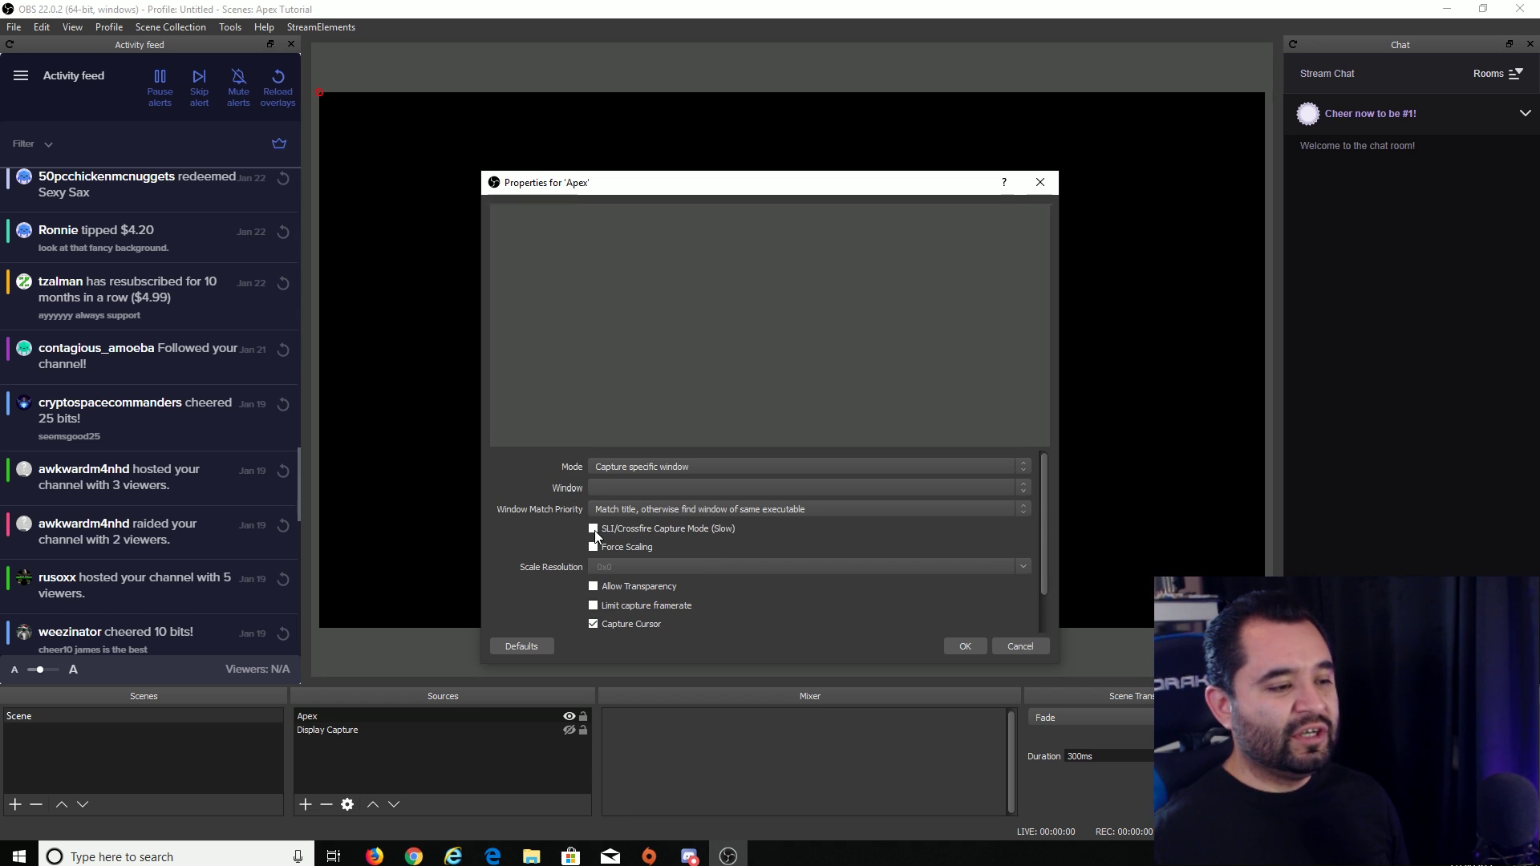
left_click(646, 489)
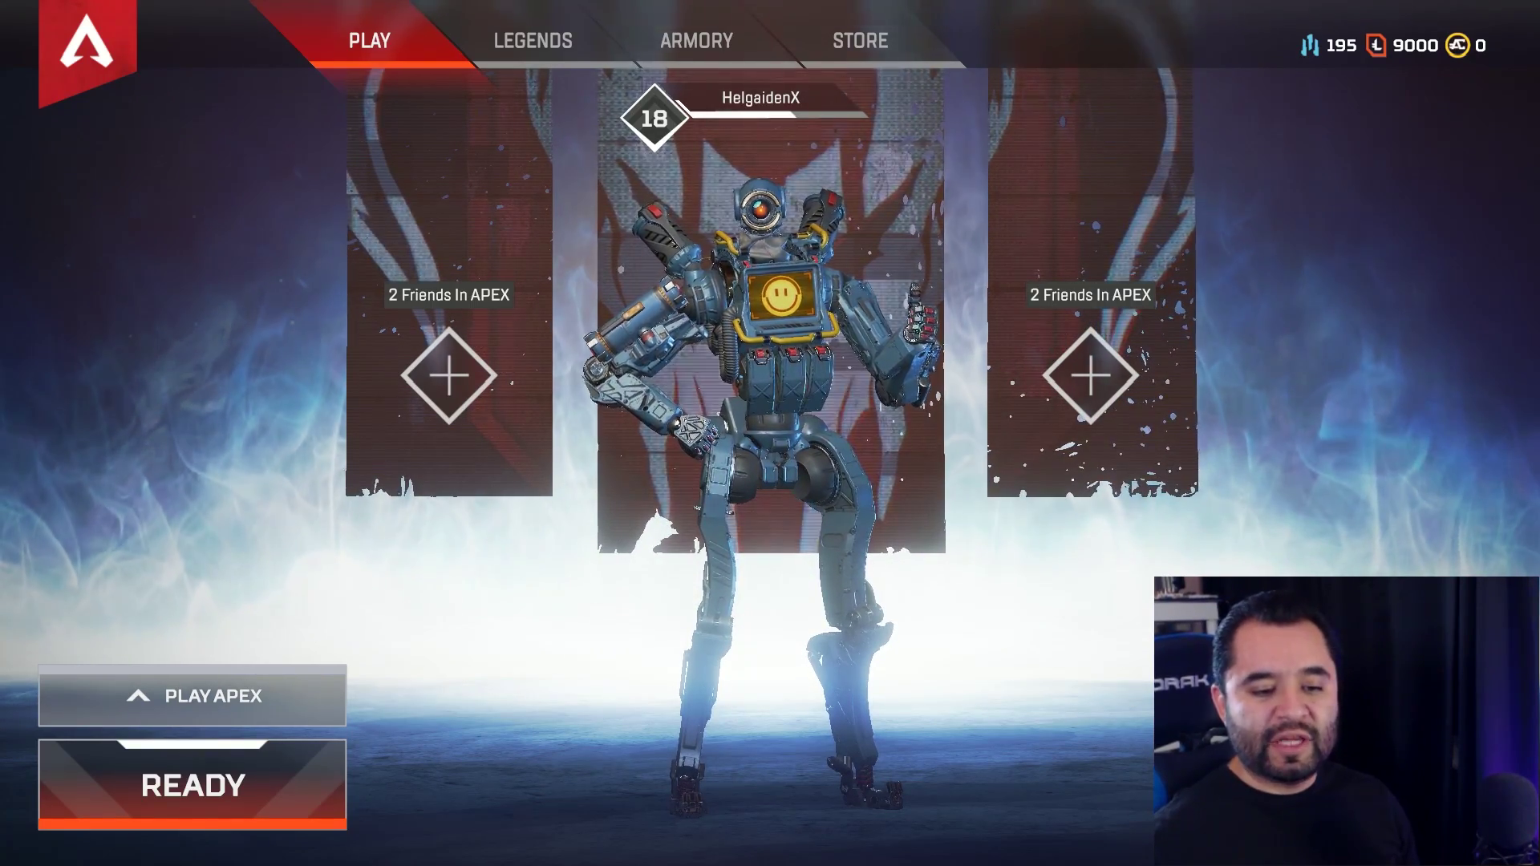
- Open Apex Legends' Video settings, scroll to V-Sync, and return to OBS
key("Escape")
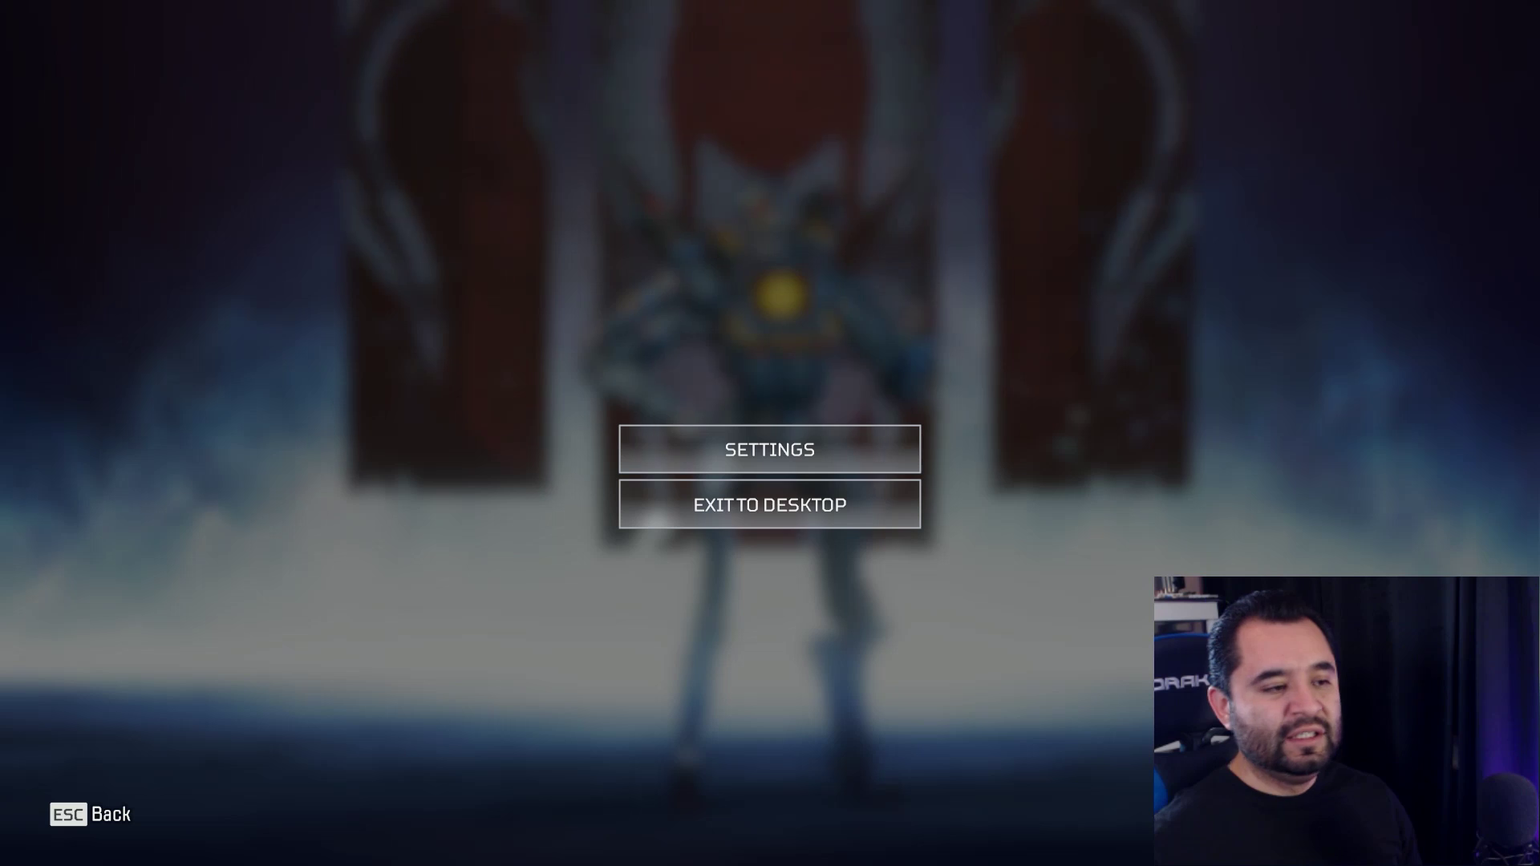
left_click(816, 439)
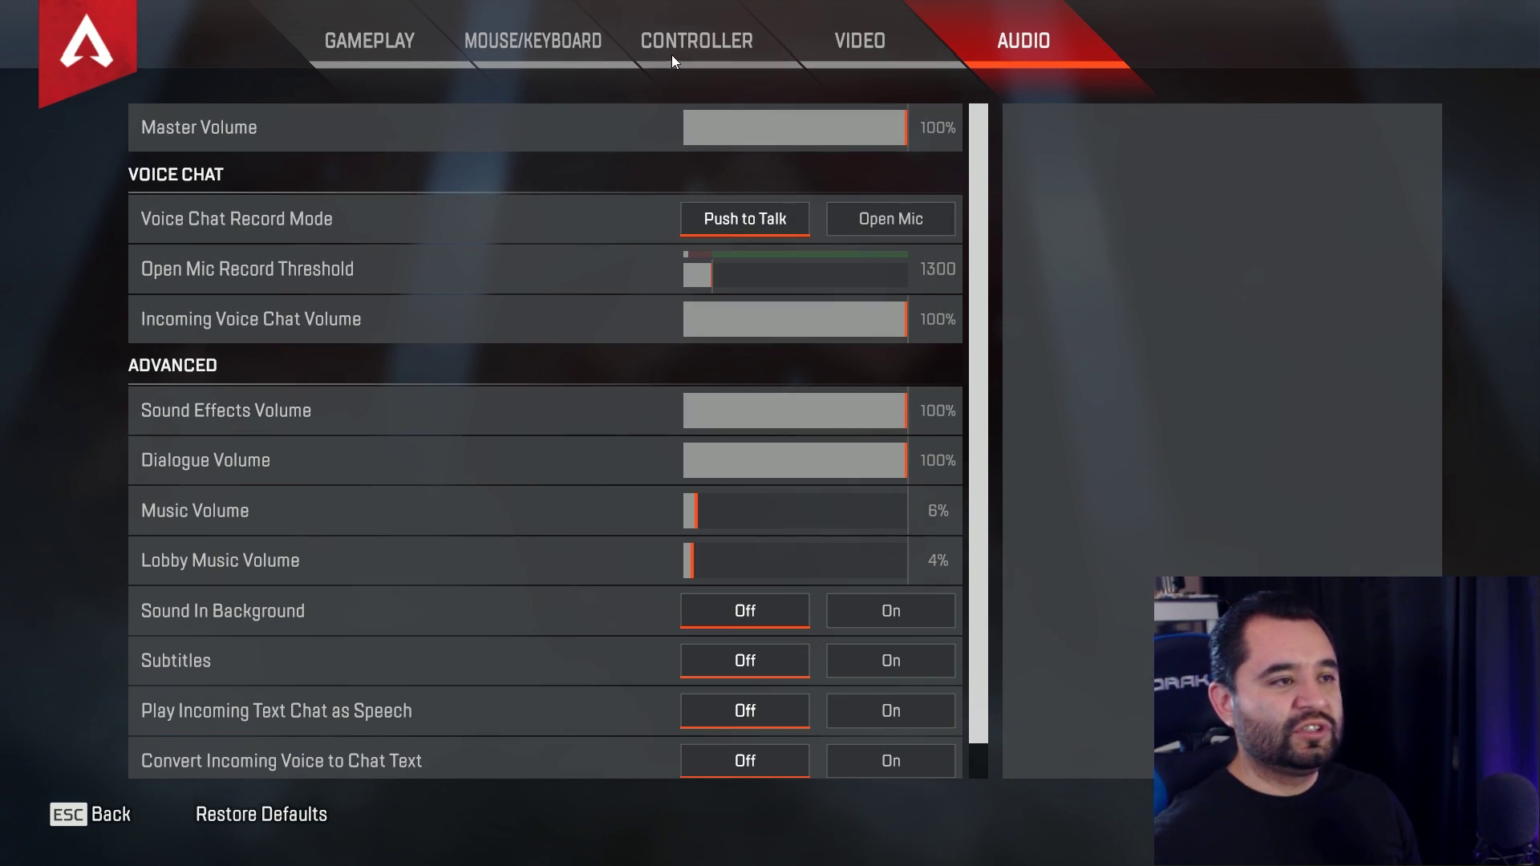
left_click(855, 51)
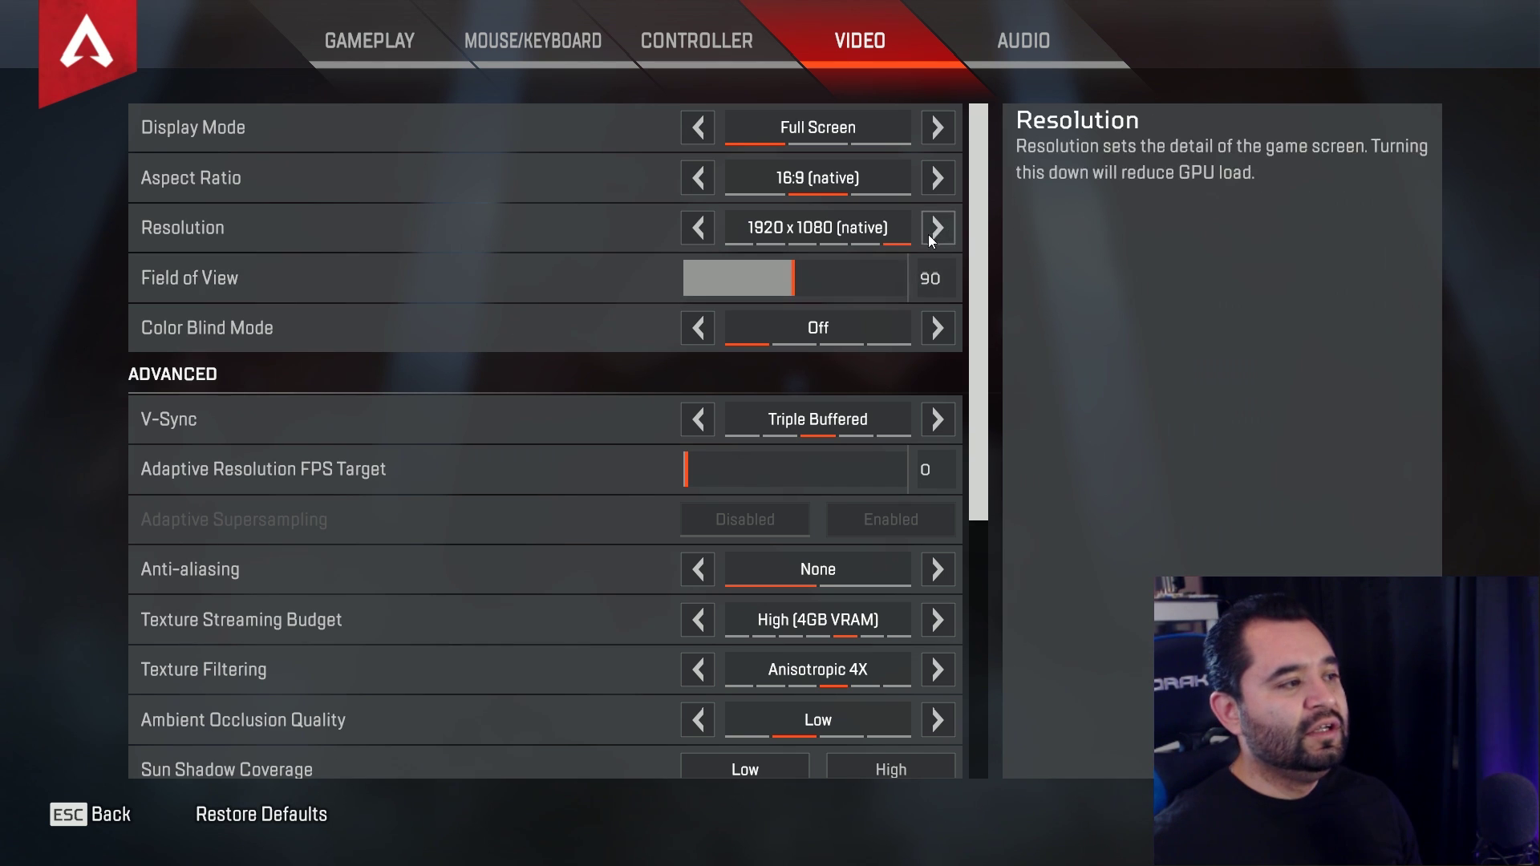
left_click_drag(985, 229, 972, 334)
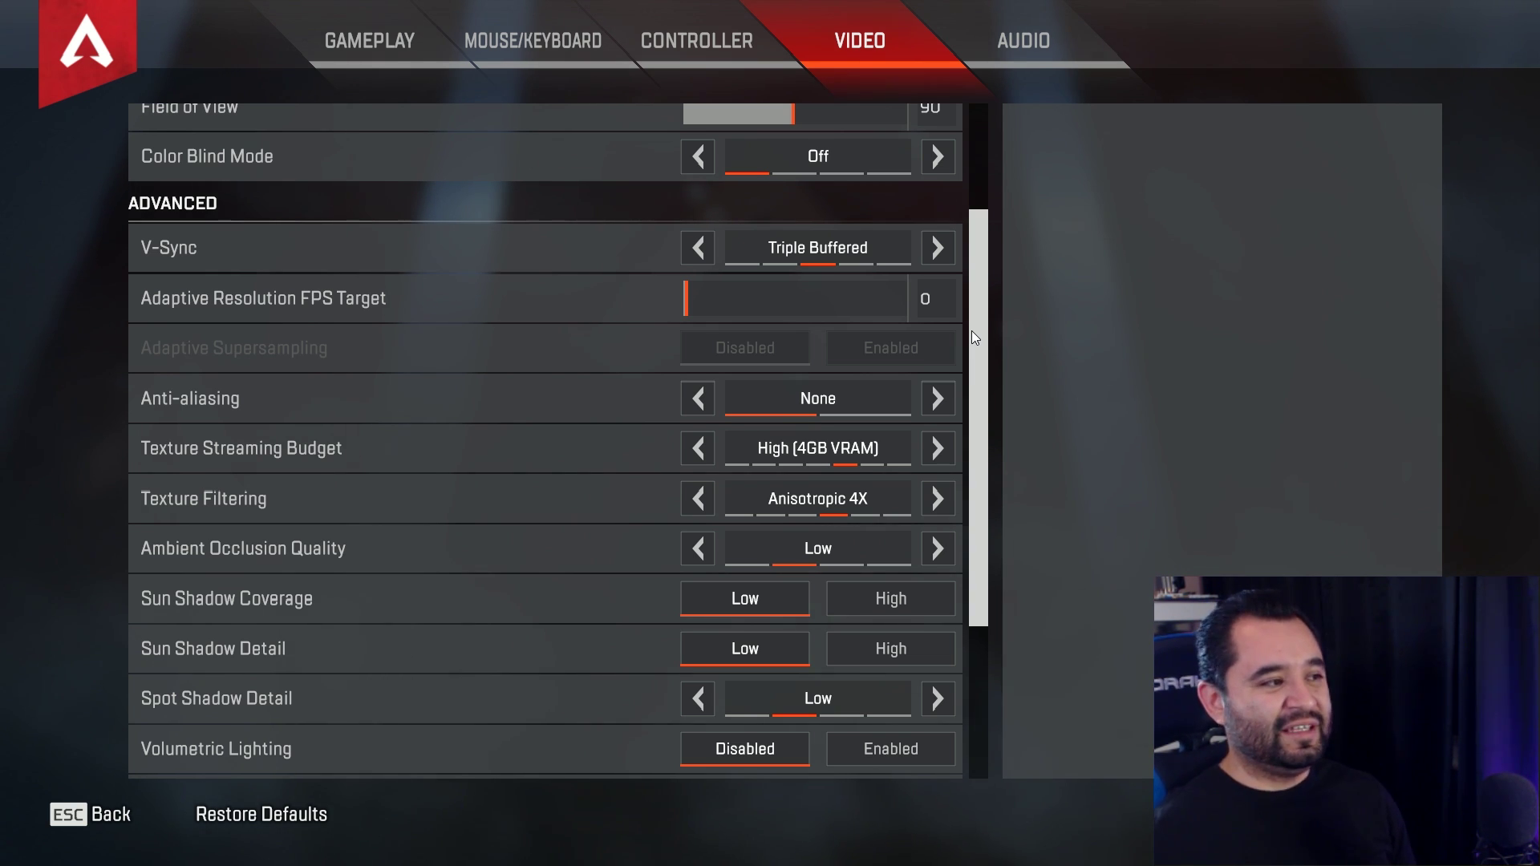
mouse_move(510, 238)
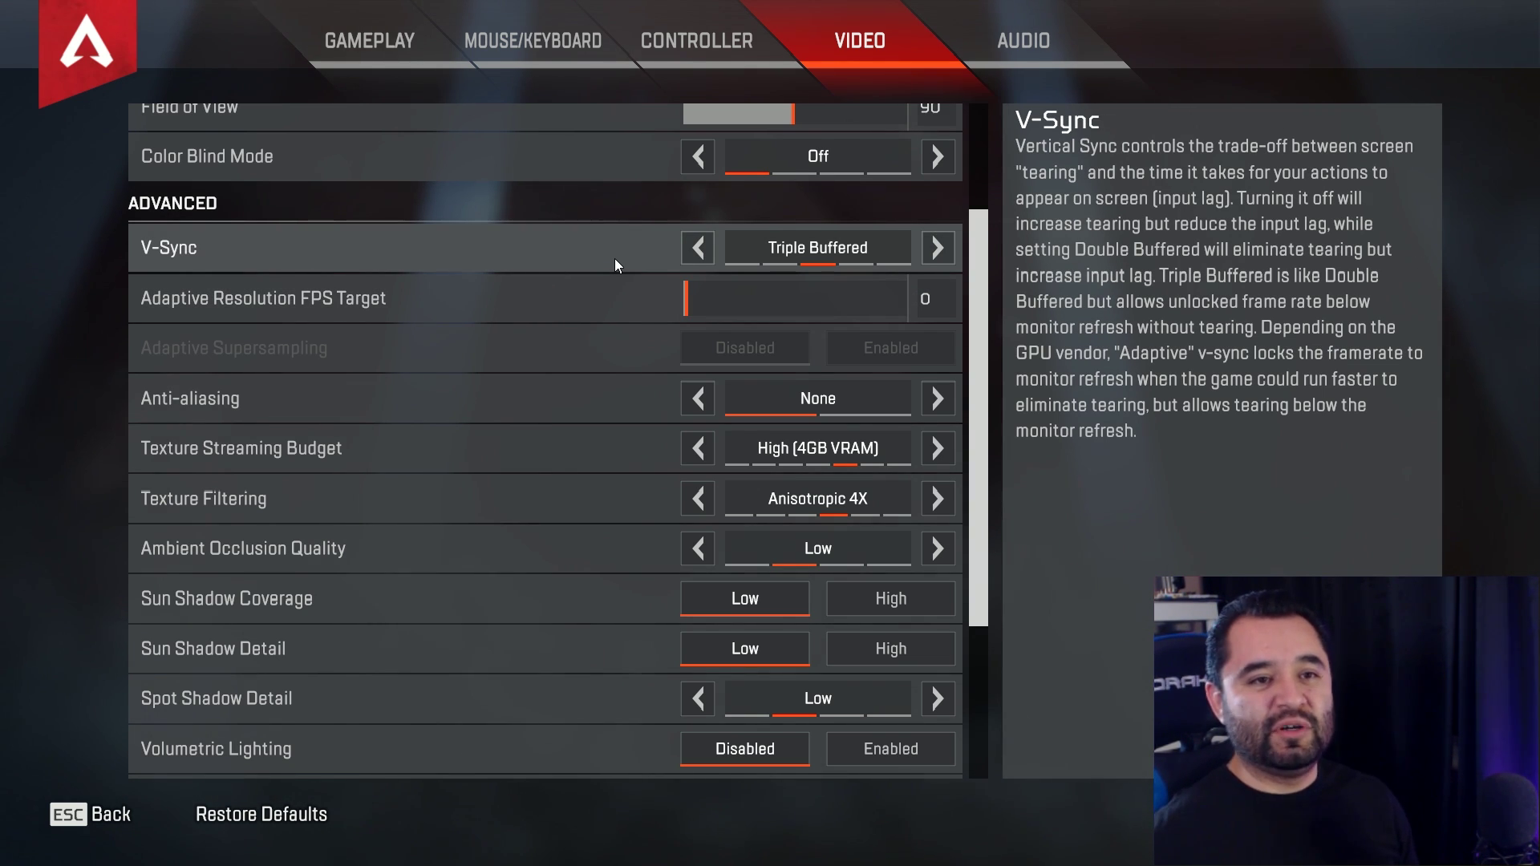
key("alt+Tab")
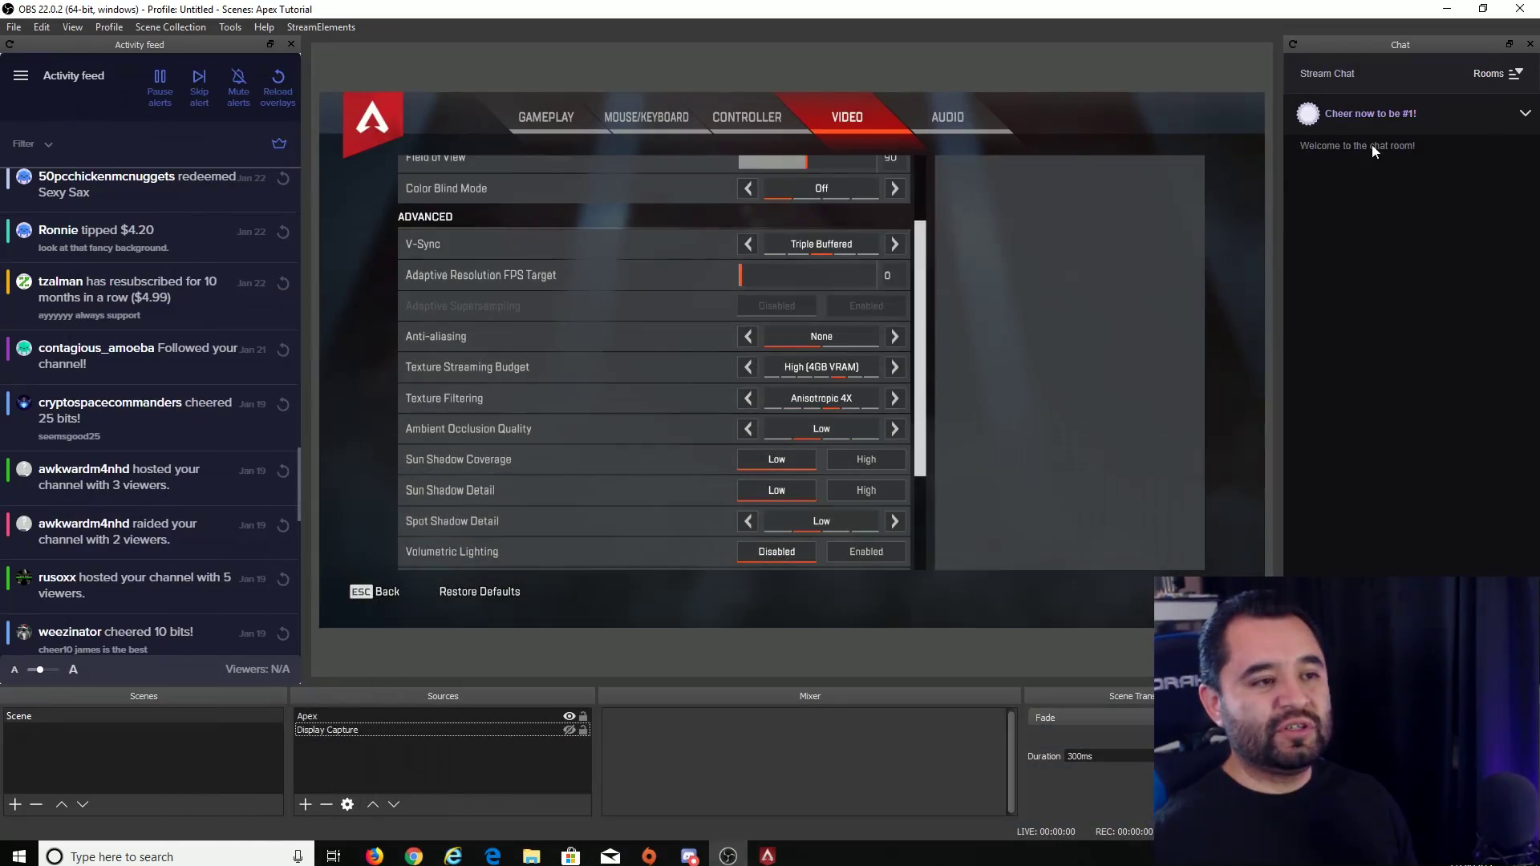
- Check Display 1's screen refresh rate options in the GeForce RTX 2060 adapter's Monitor properties
left_click(1447, 9)
right_click(794, 229)
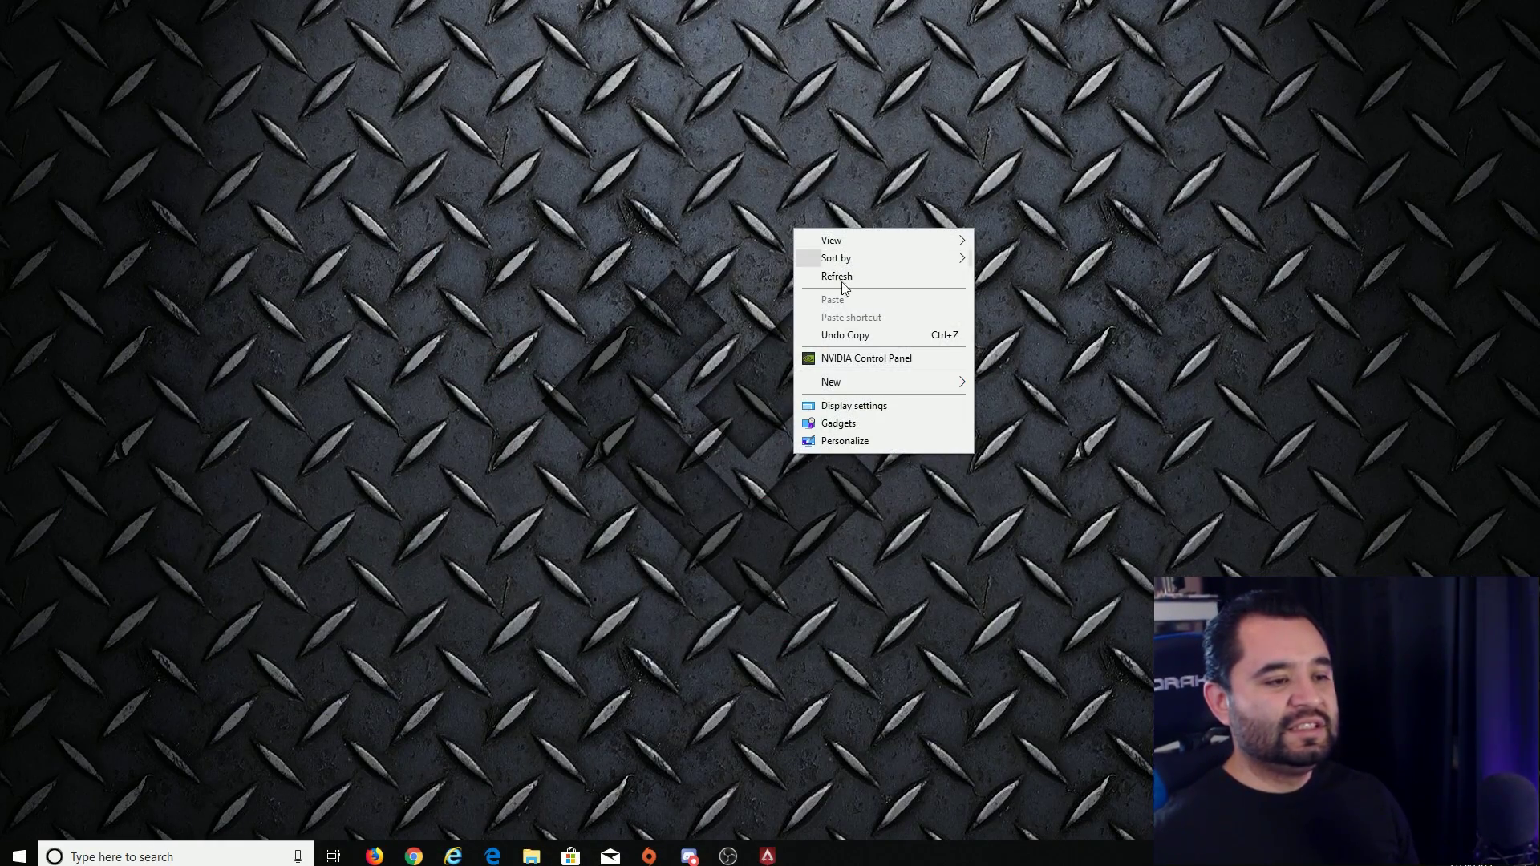
left_click(873, 406)
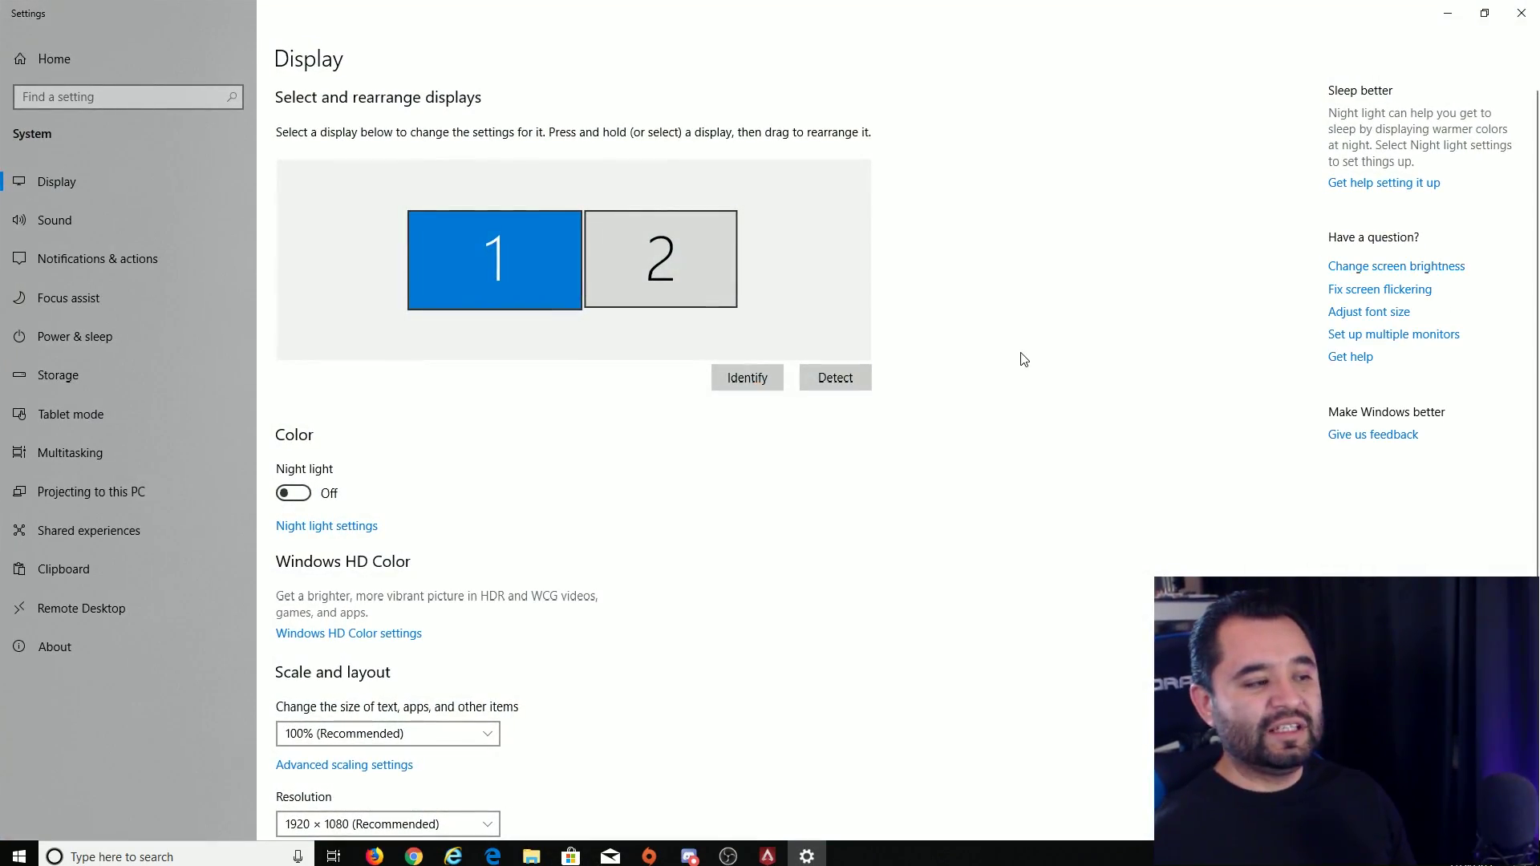
scroll(1095, 373, "down", 4)
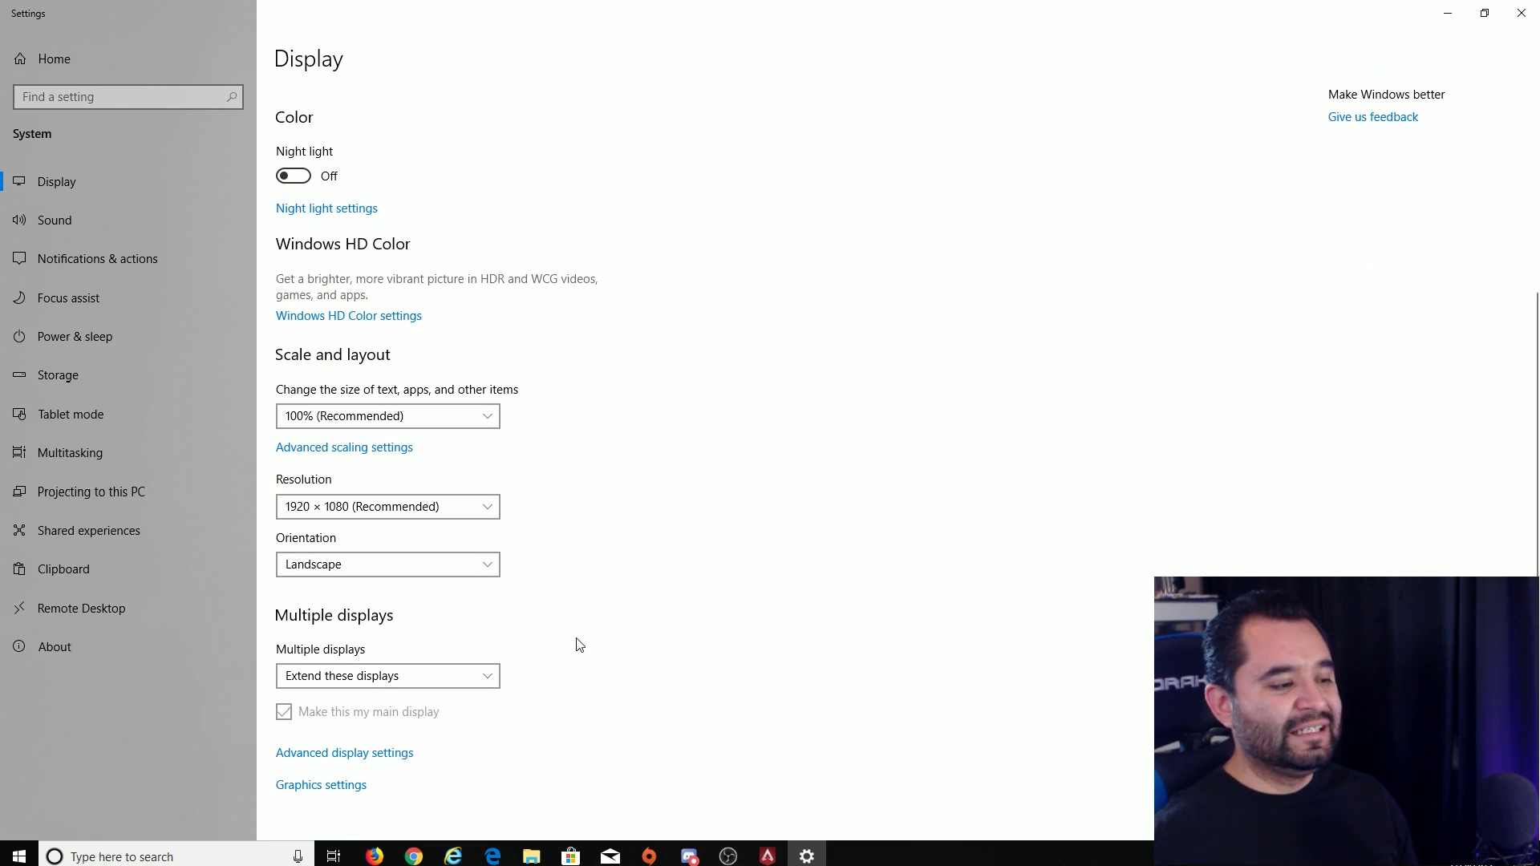
left_click(337, 753)
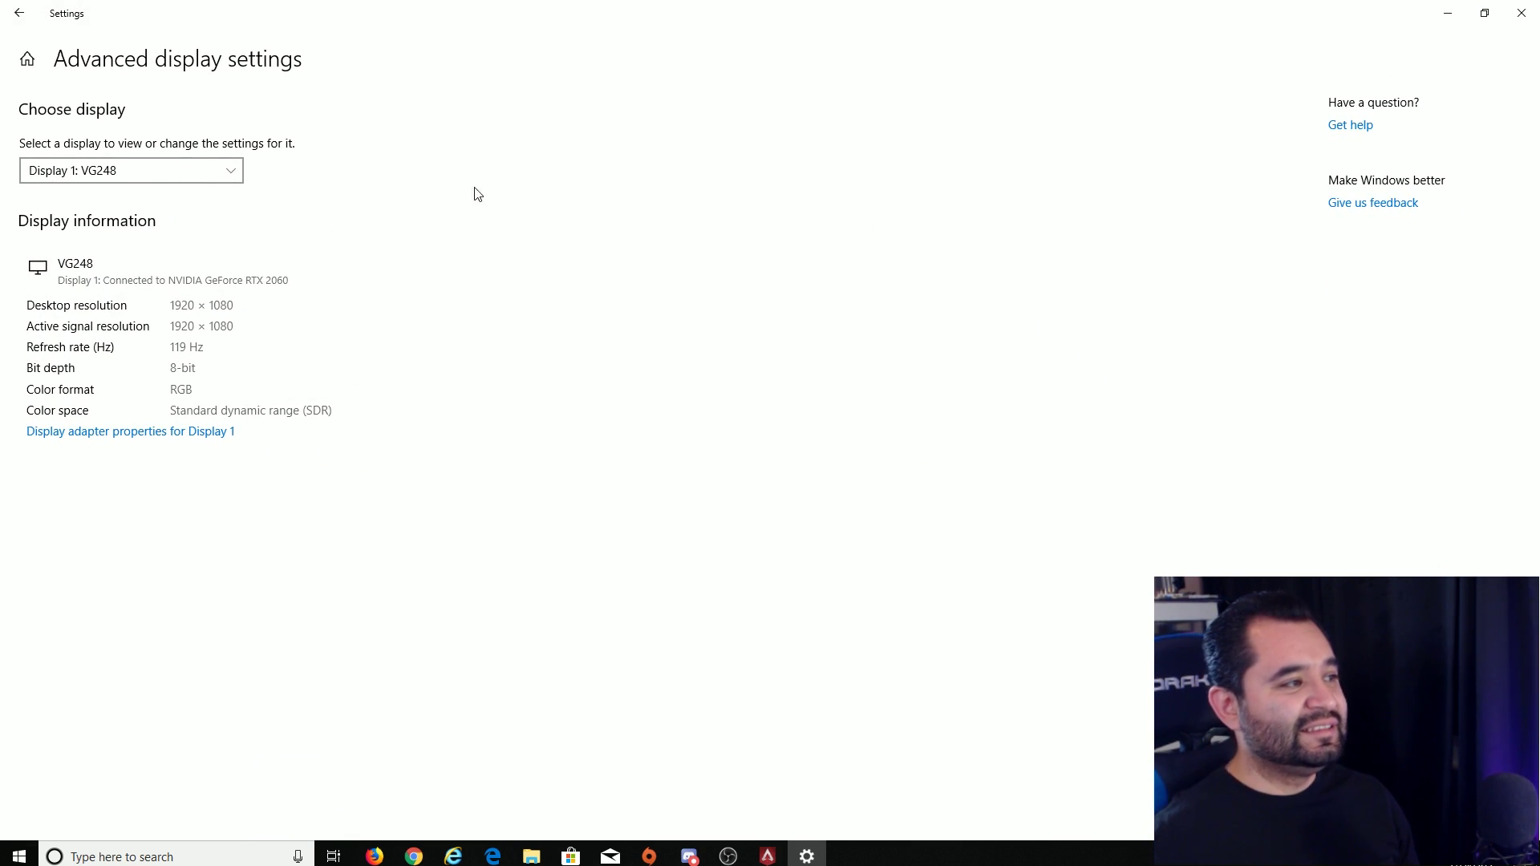
left_click(77, 439)
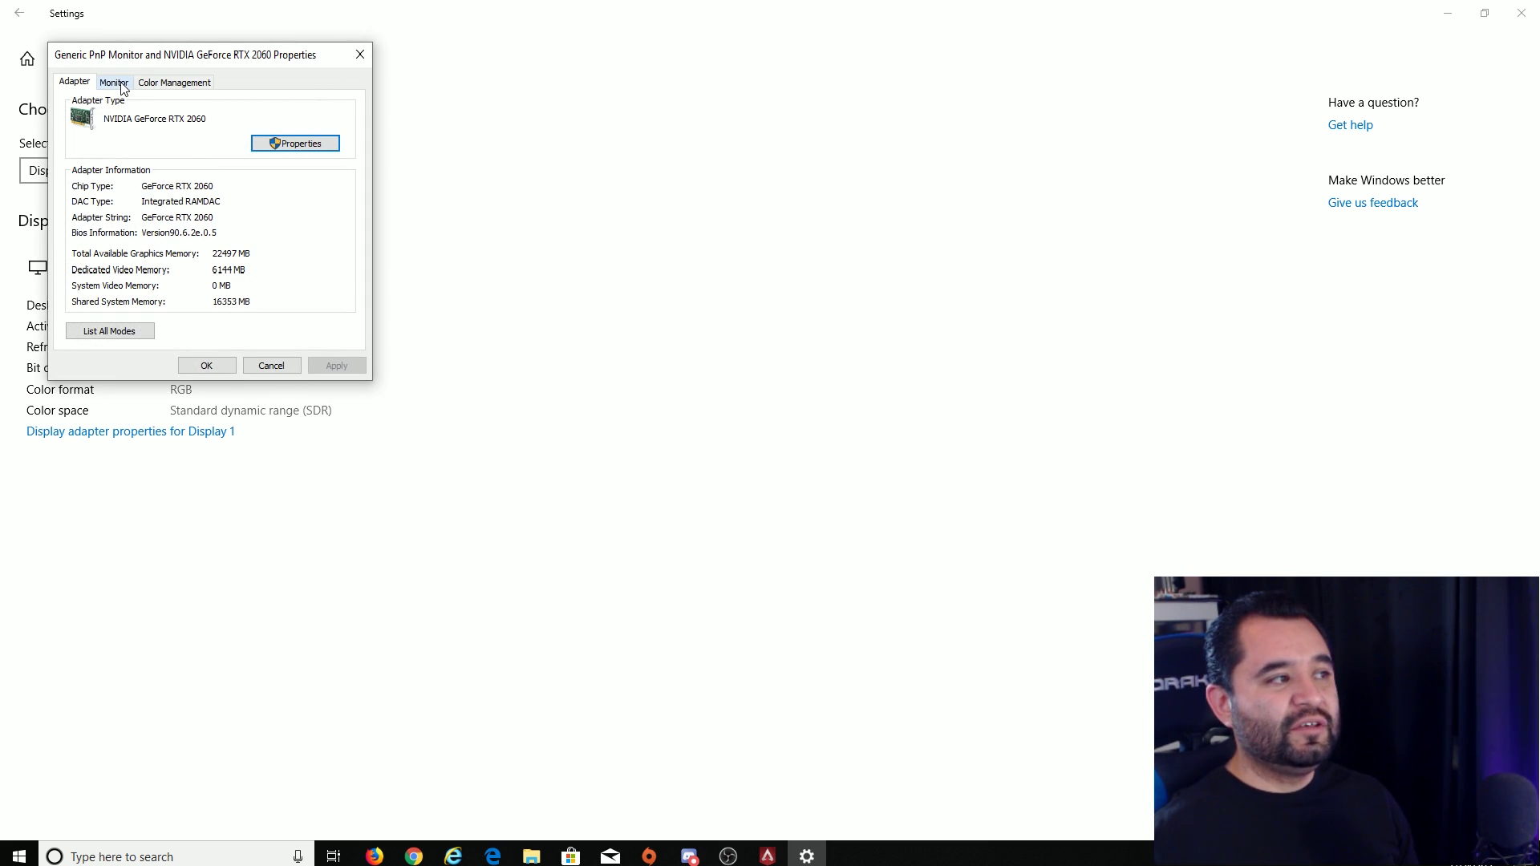
left_click(114, 83)
left_click(172, 212)
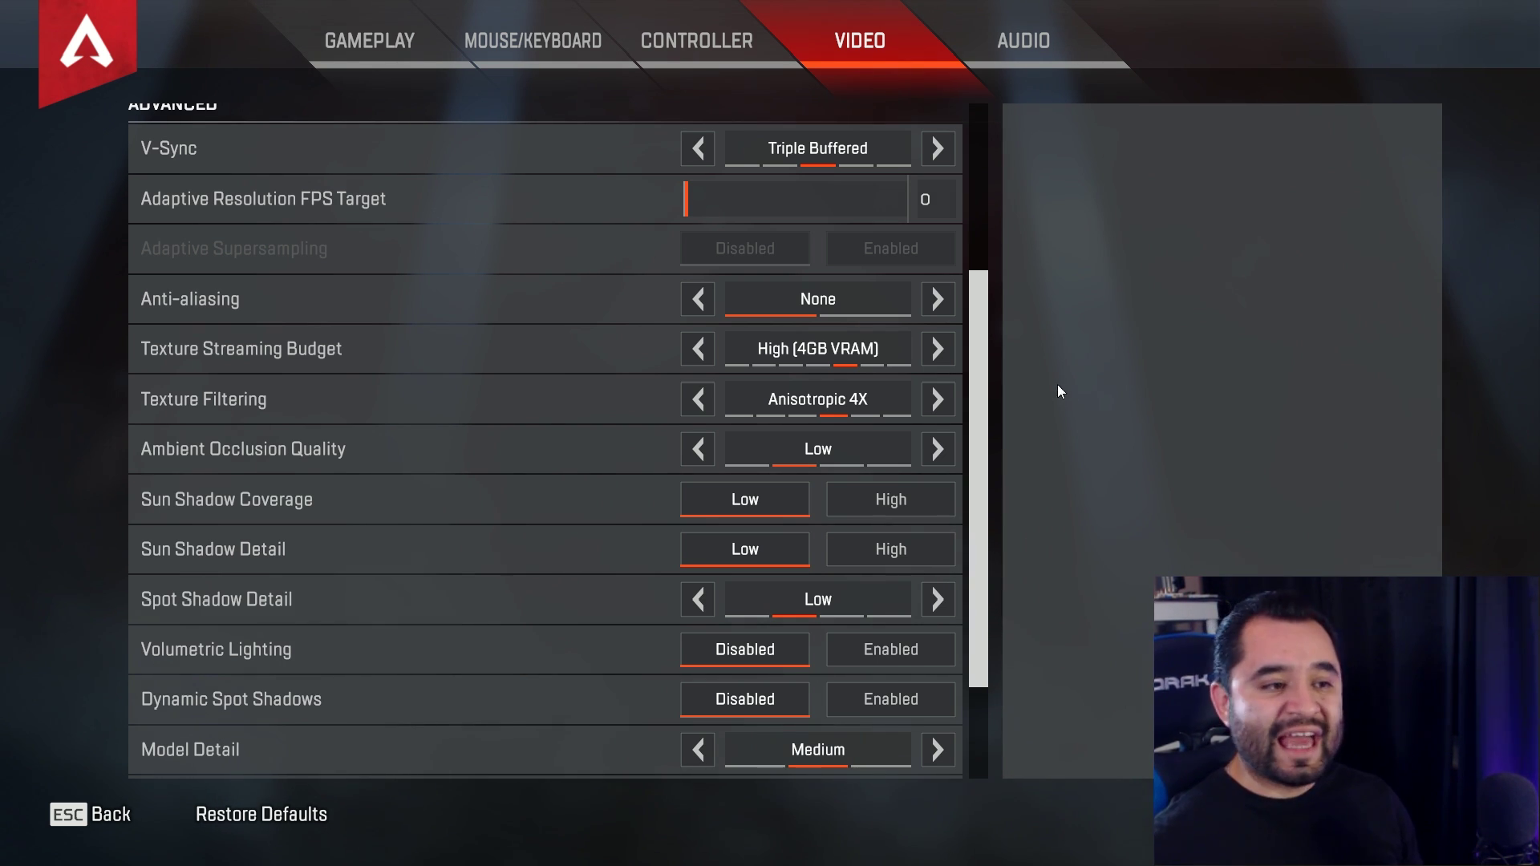
- Try other Texture Streaming Budget values, then leave it at High (4GB VRAM)
scroll(988, 346, "down", 1)
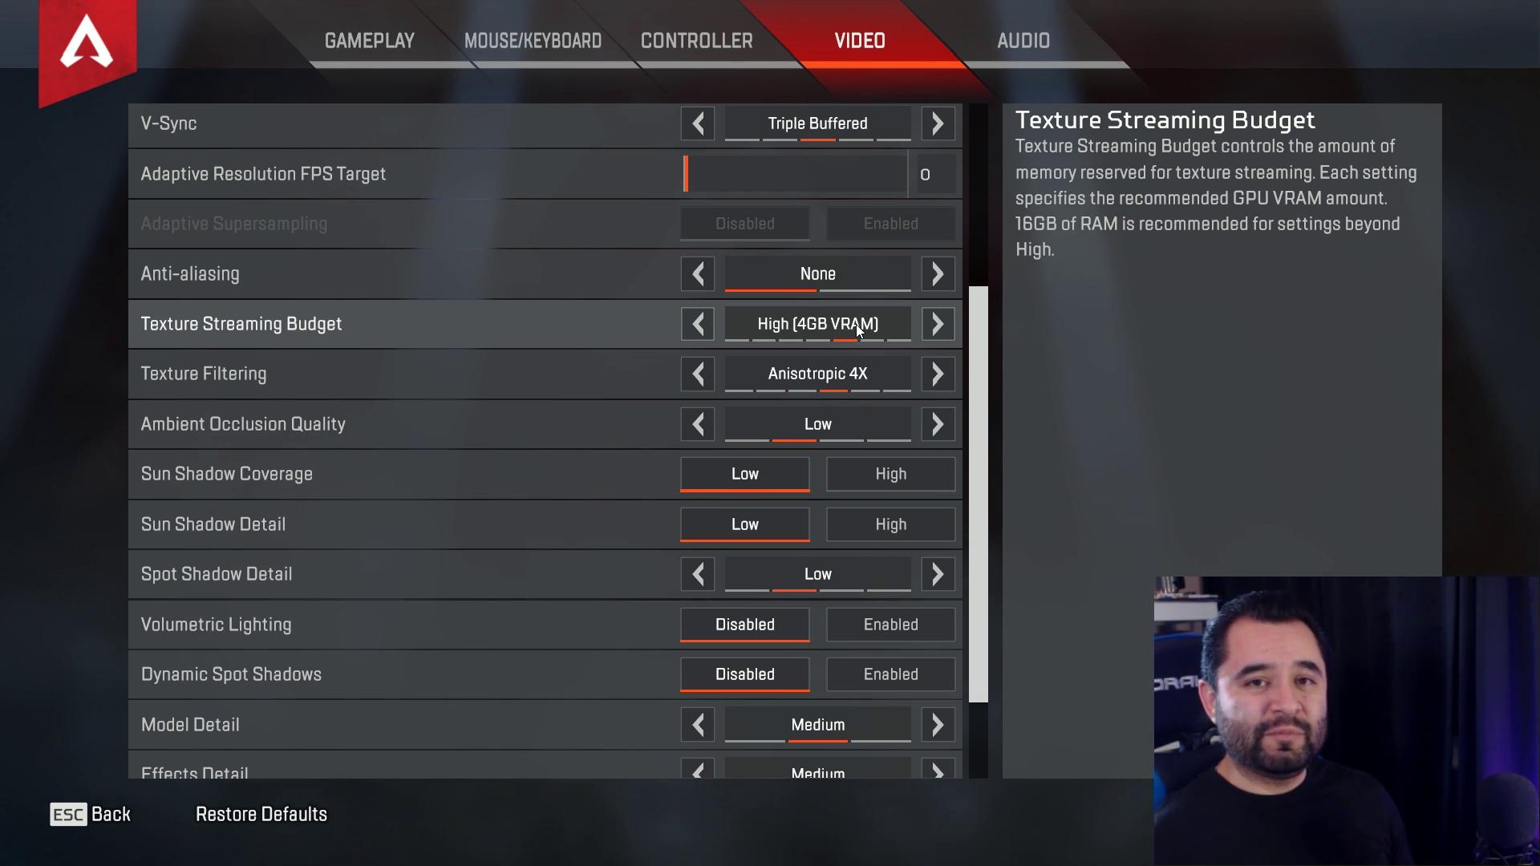
left_click(937, 325)
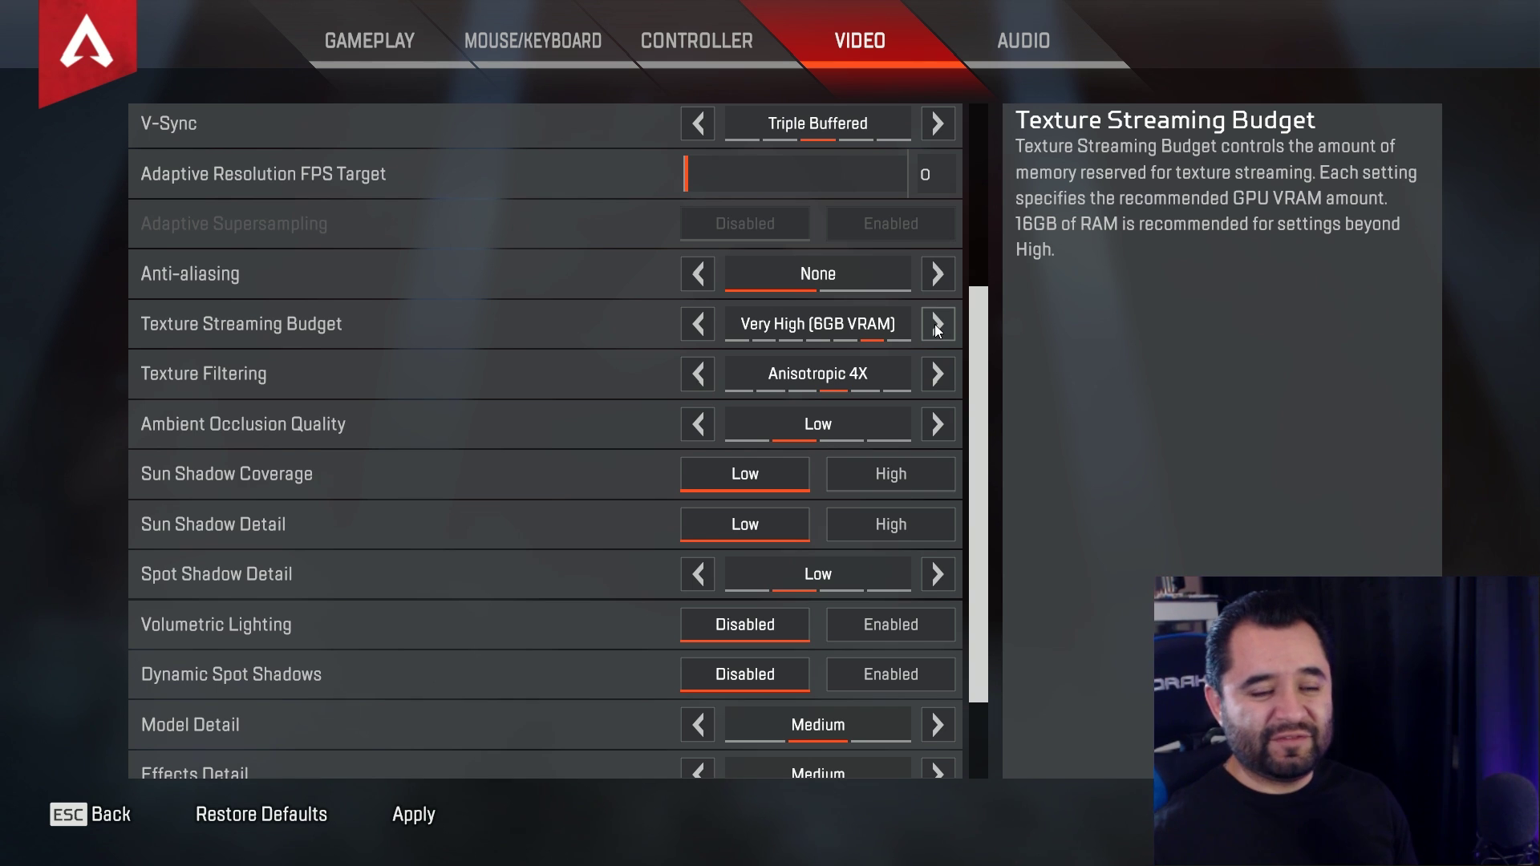
left_click(707, 326)
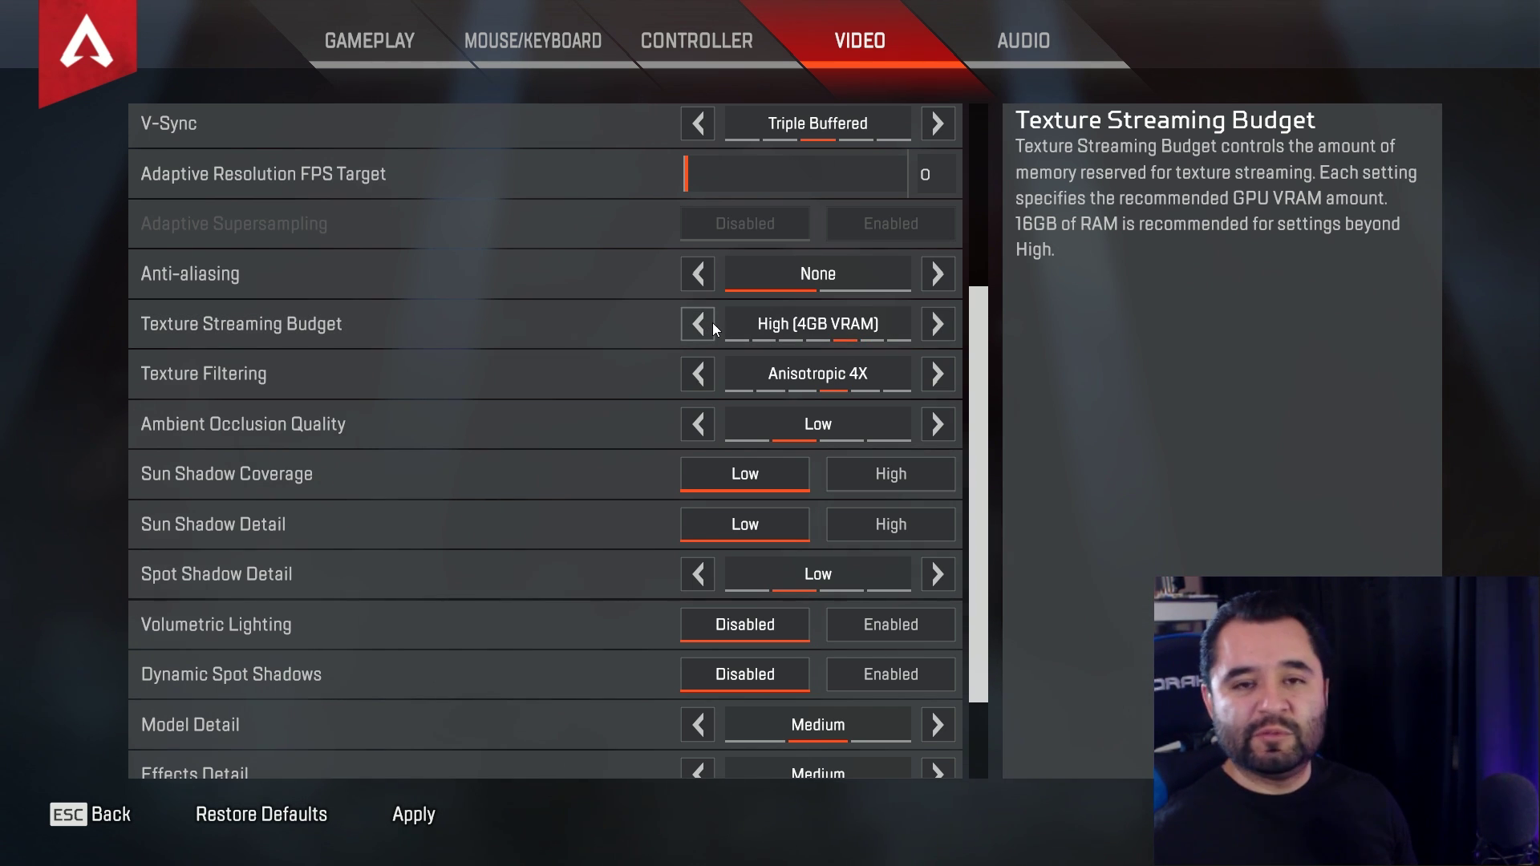
left_click(714, 329)
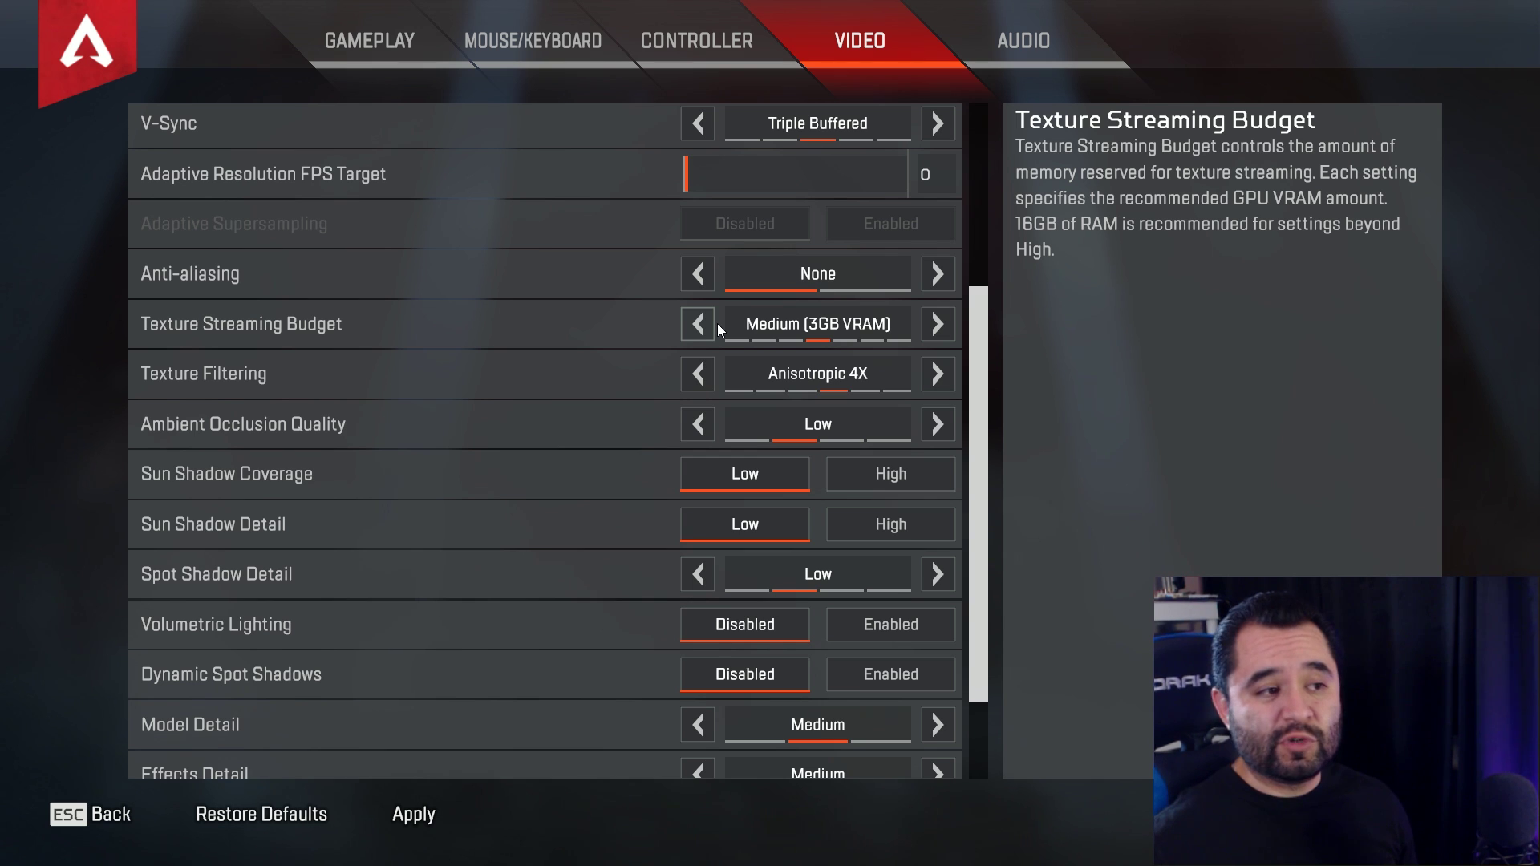
left_click(934, 331)
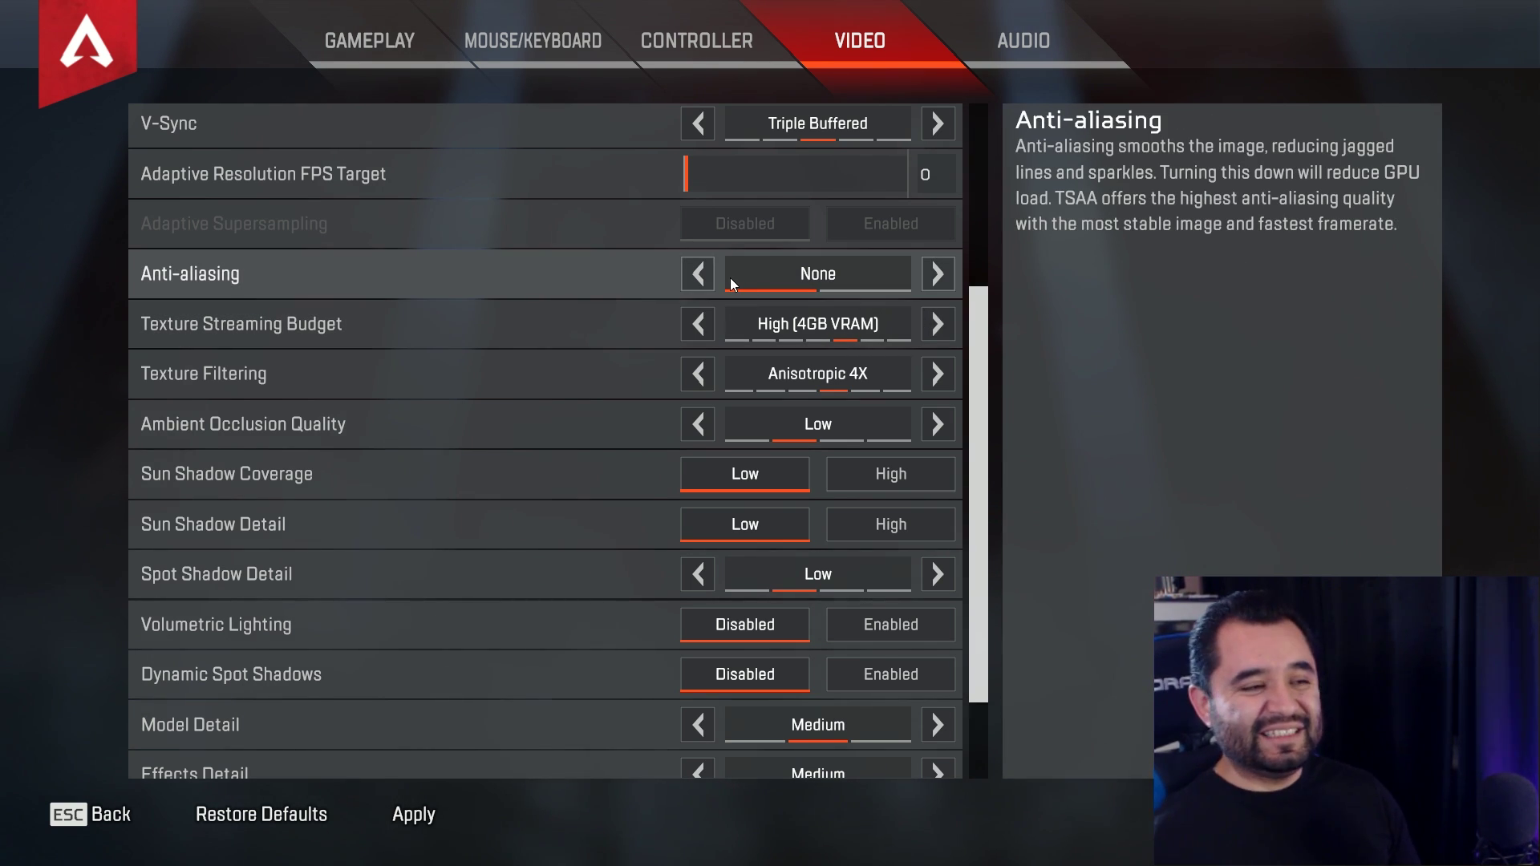
- Keep Anti-aliasing at None and lower Texture Filtering from Anisotropic 4X to Bilinear
left_click(937, 274)
left_click(704, 273)
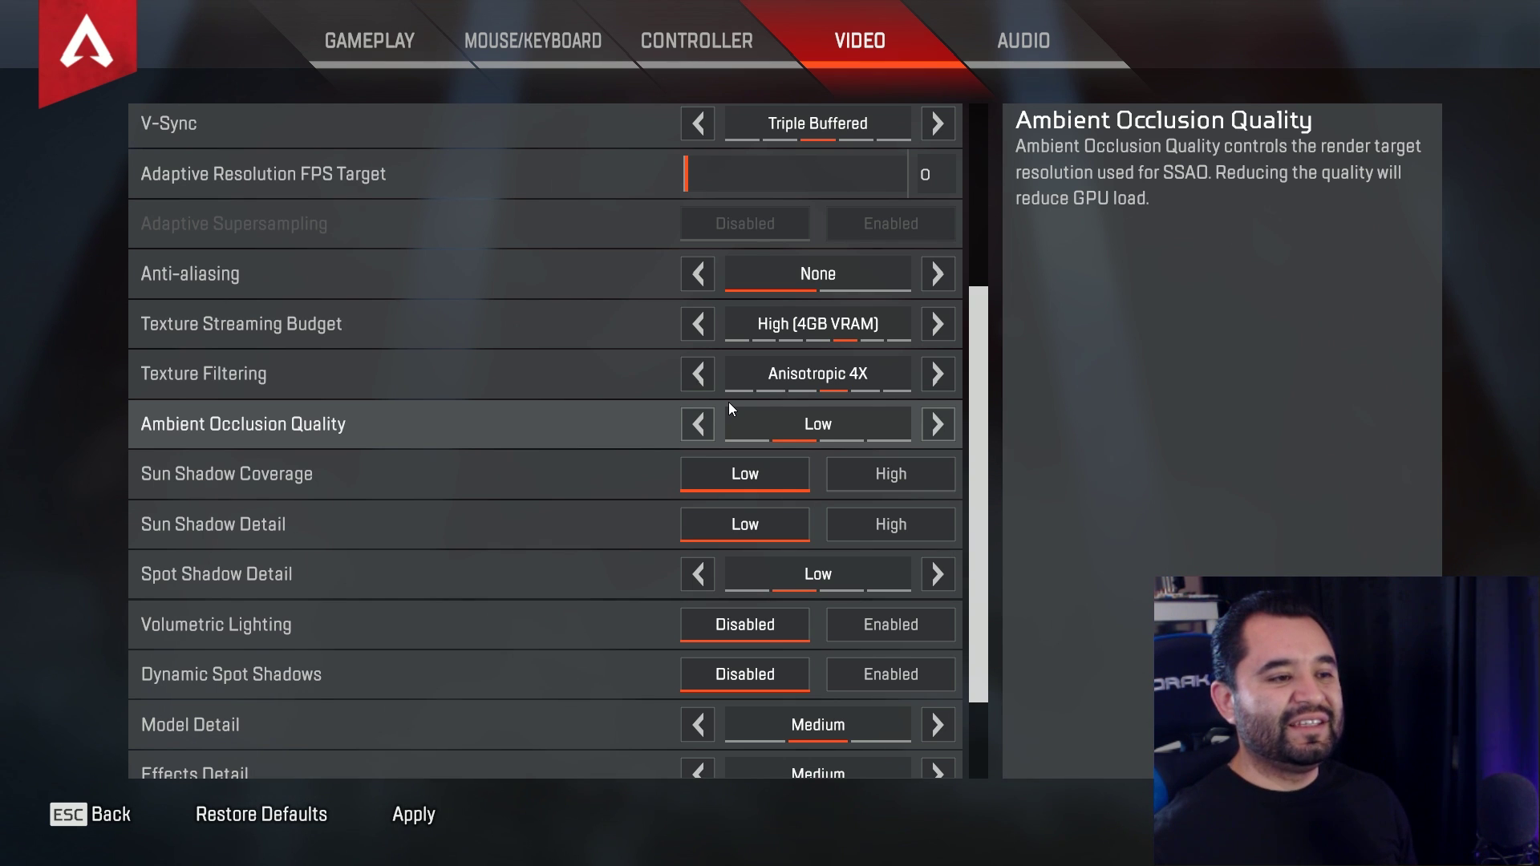
left_click(701, 383)
left_click(701, 383)
left_click(701, 383)
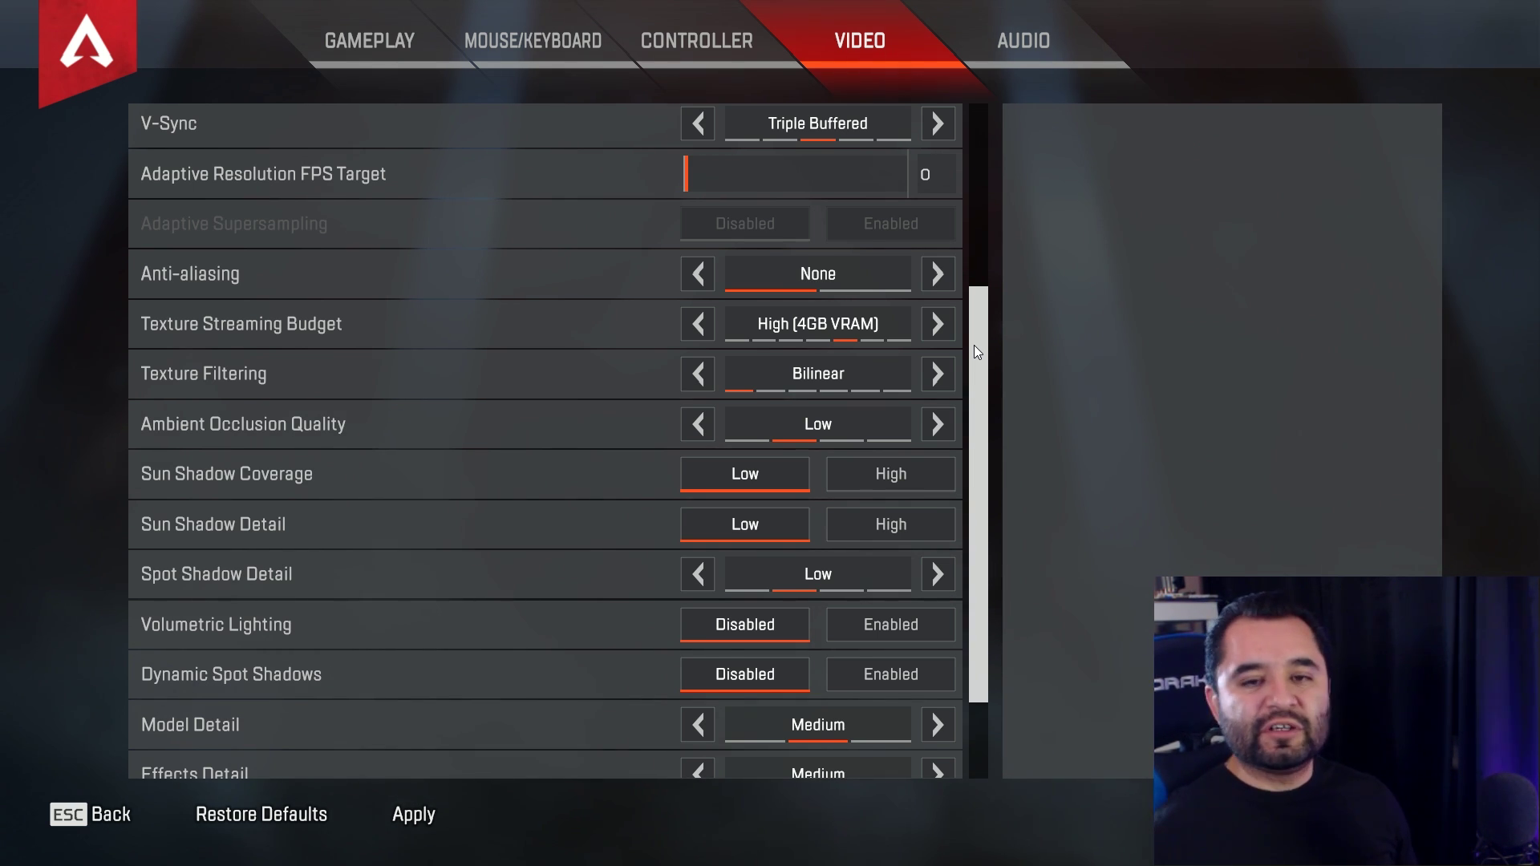
- Set Ambient Occlusion Quality to Disabled
mouse_move(719, 387)
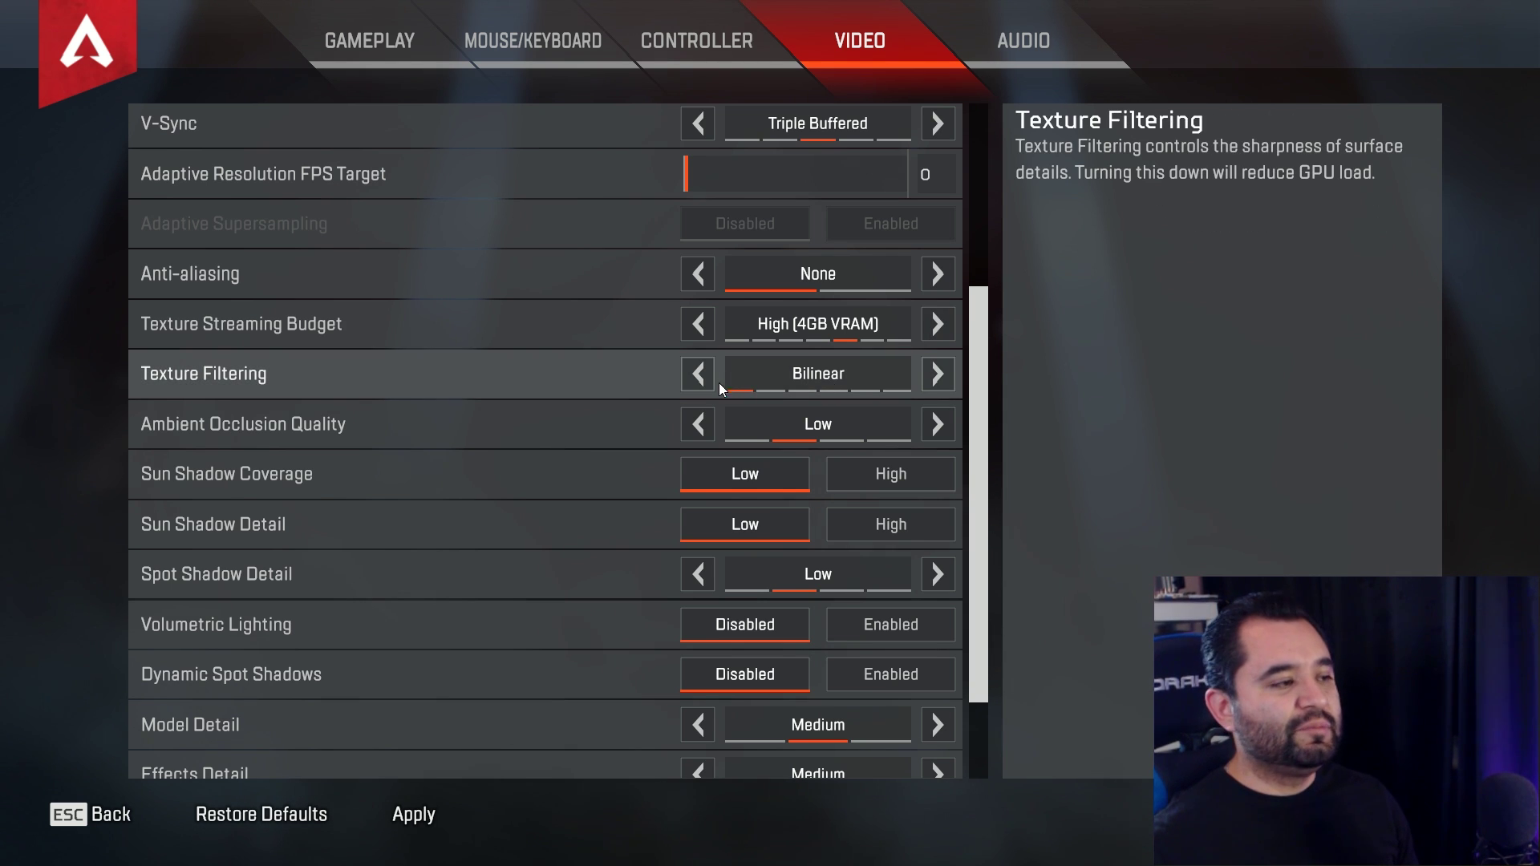
left_click(696, 427)
left_click_drag(979, 391, 972, 456)
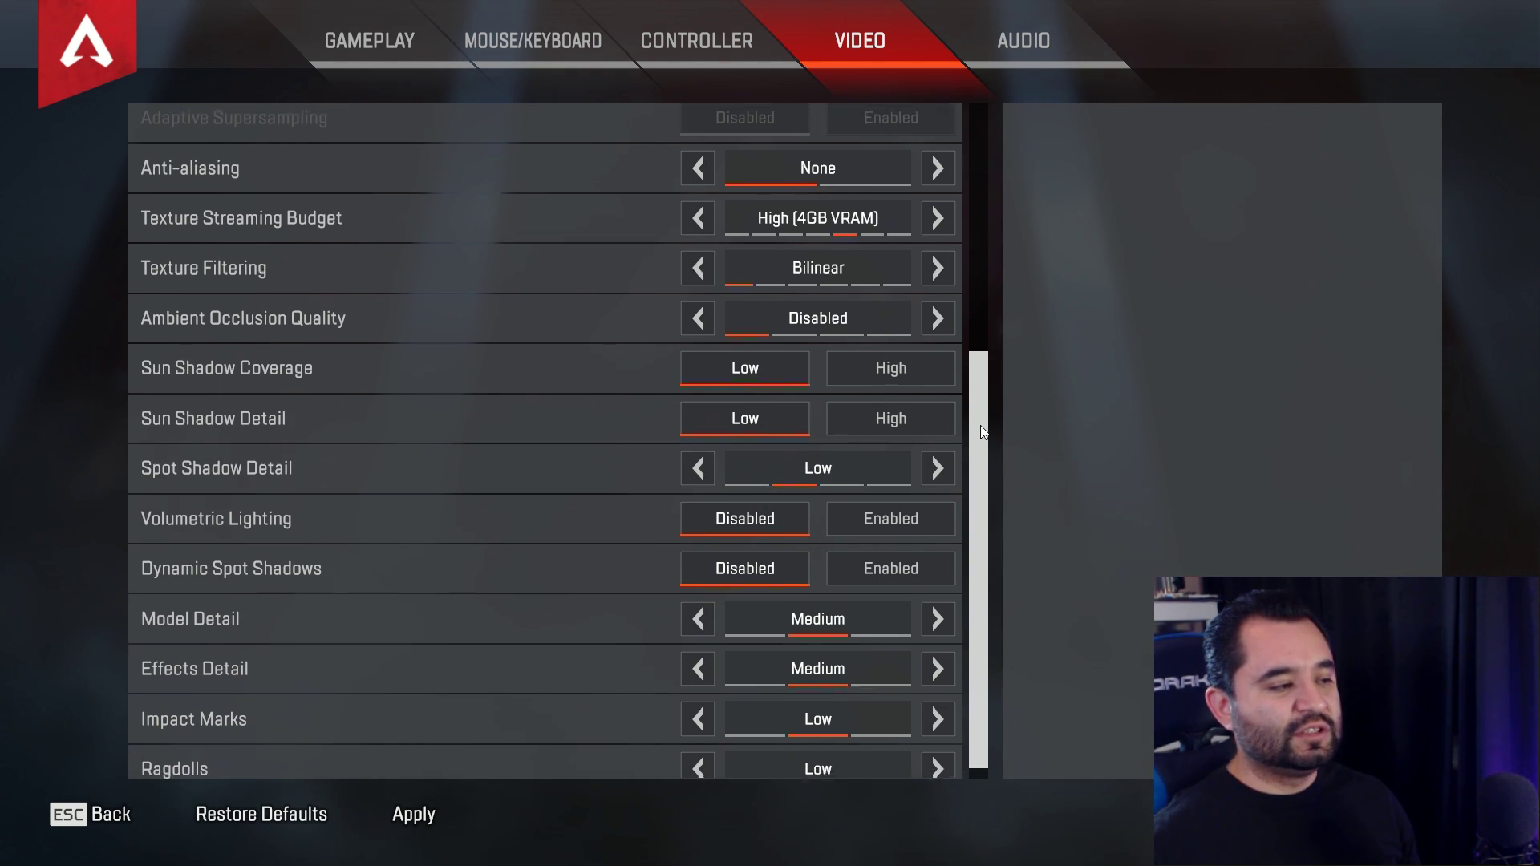
scroll(908, 464, "down", 1)
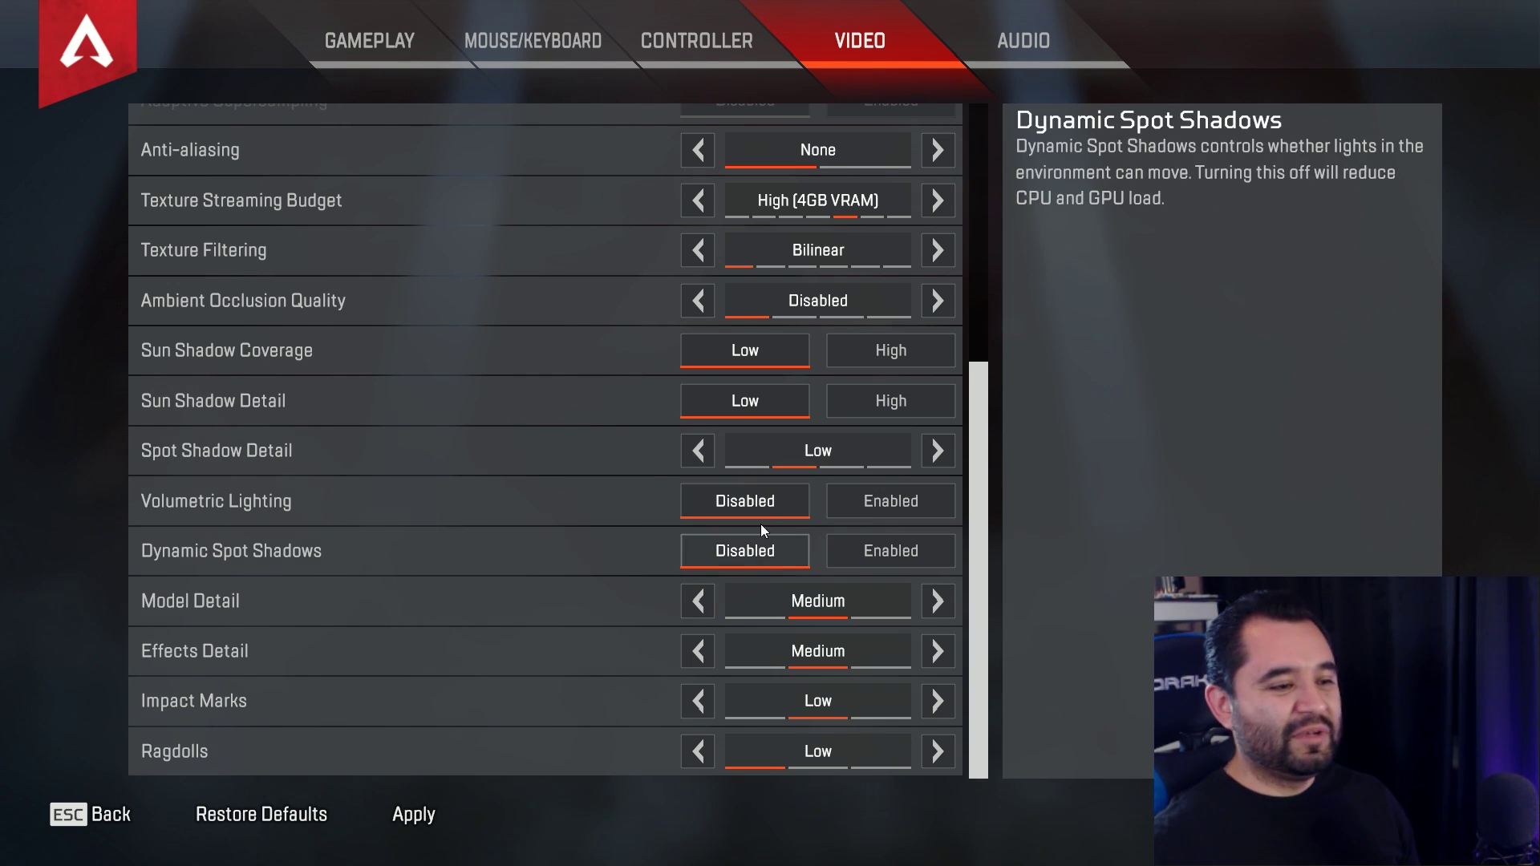
- Lower Model Detail and Effects Detail to Low and apply the video settings
mouse_move(765, 514)
mouse_move(776, 552)
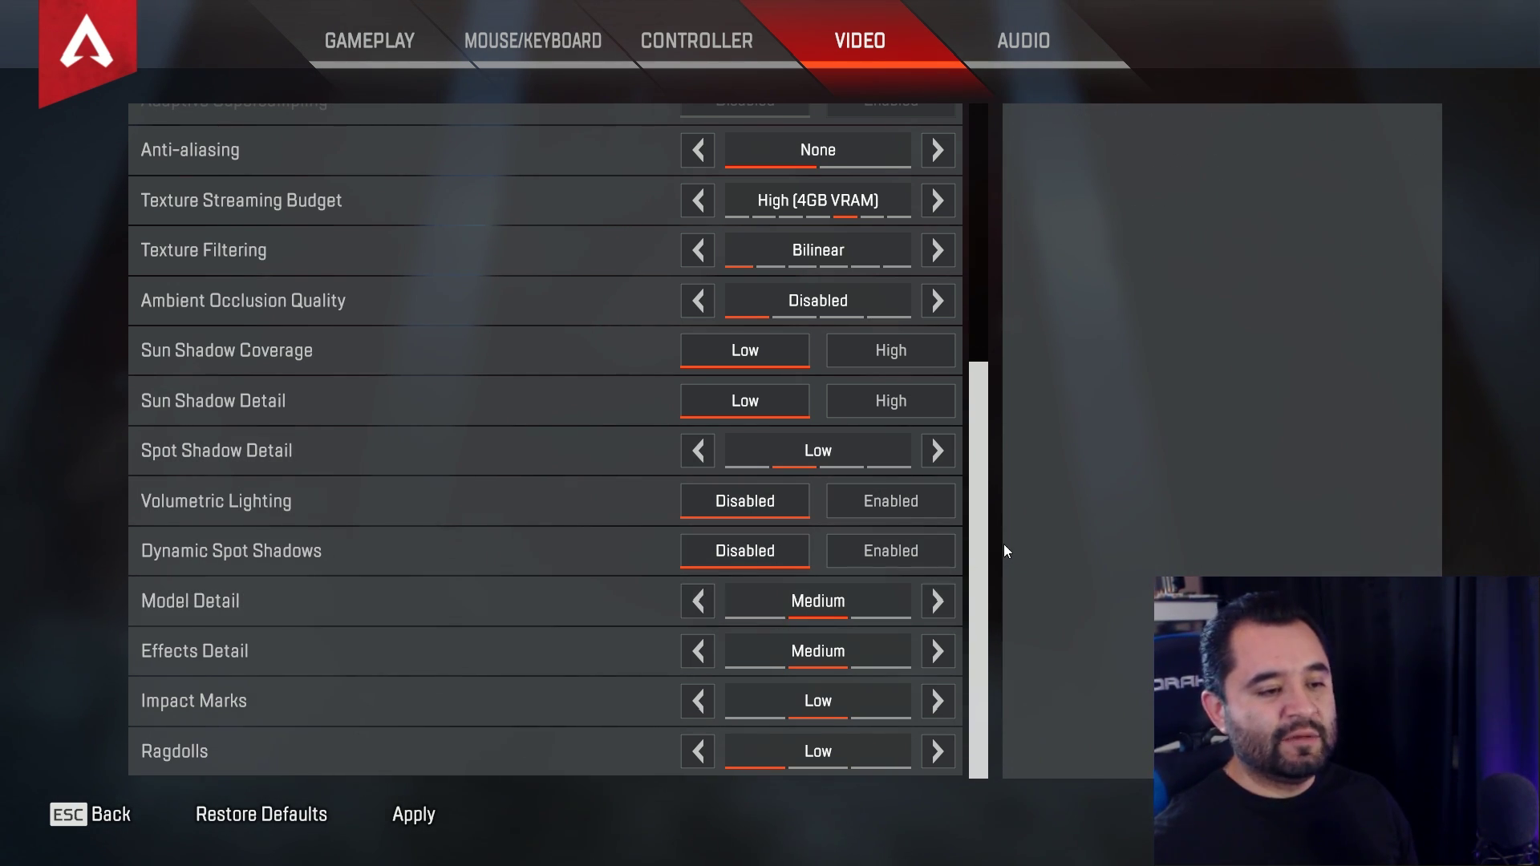
mouse_move(947, 603)
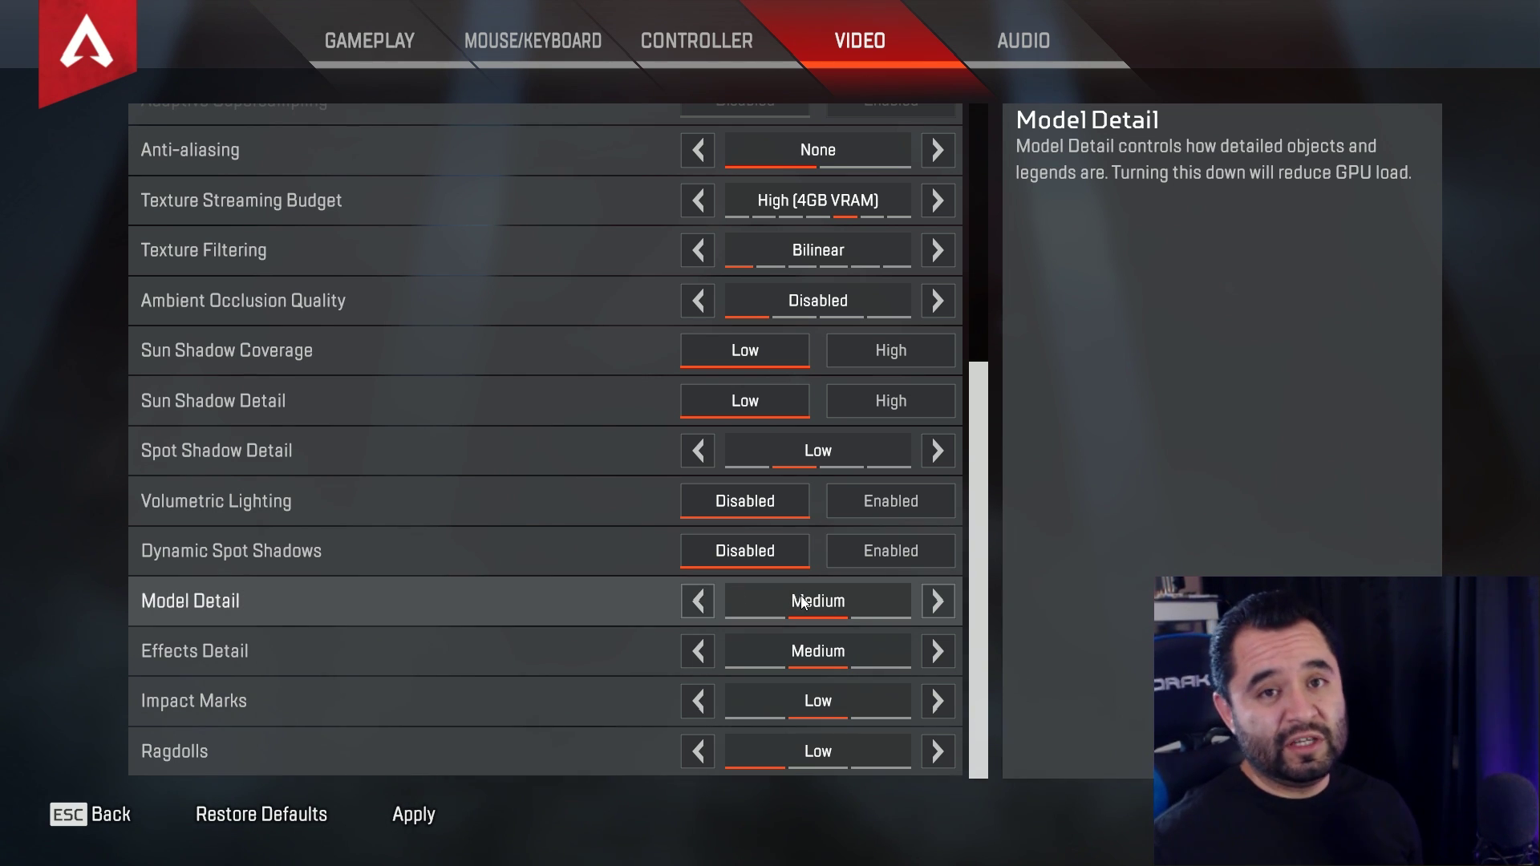
left_click(698, 601)
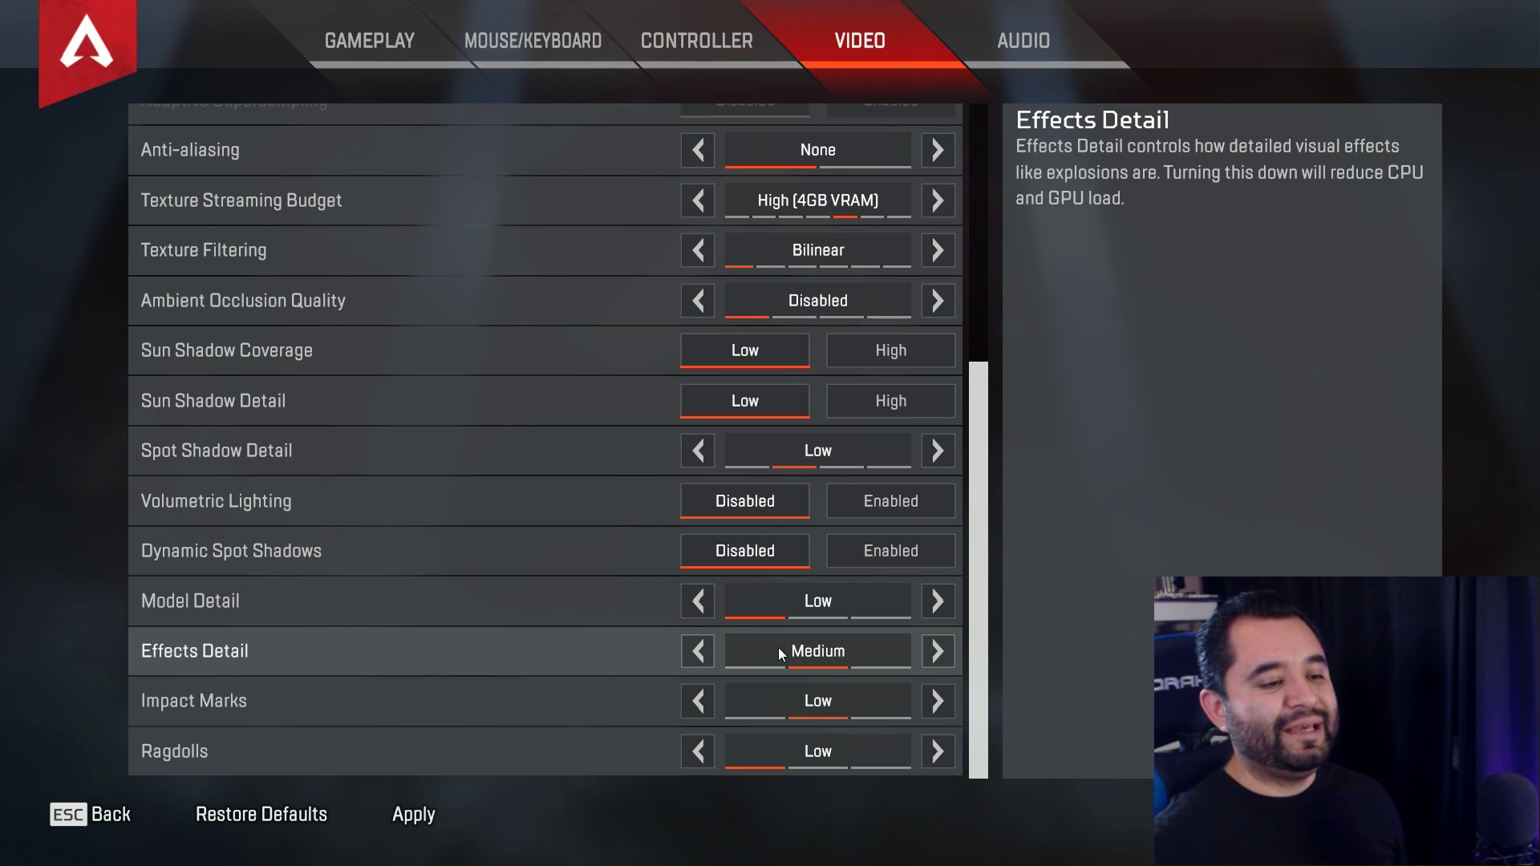
left_click(696, 651)
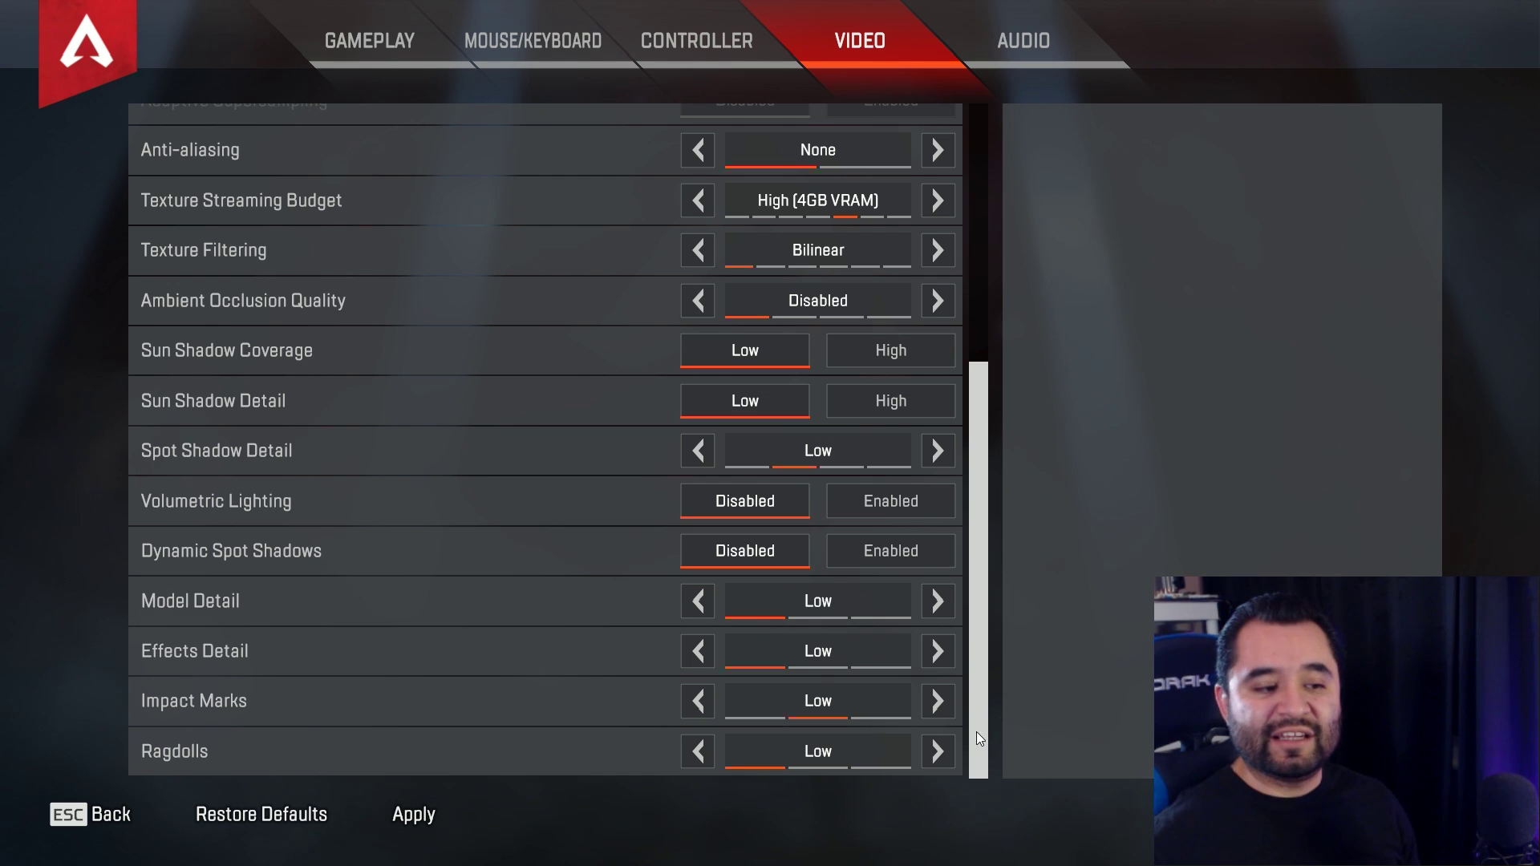
mouse_move(841, 744)
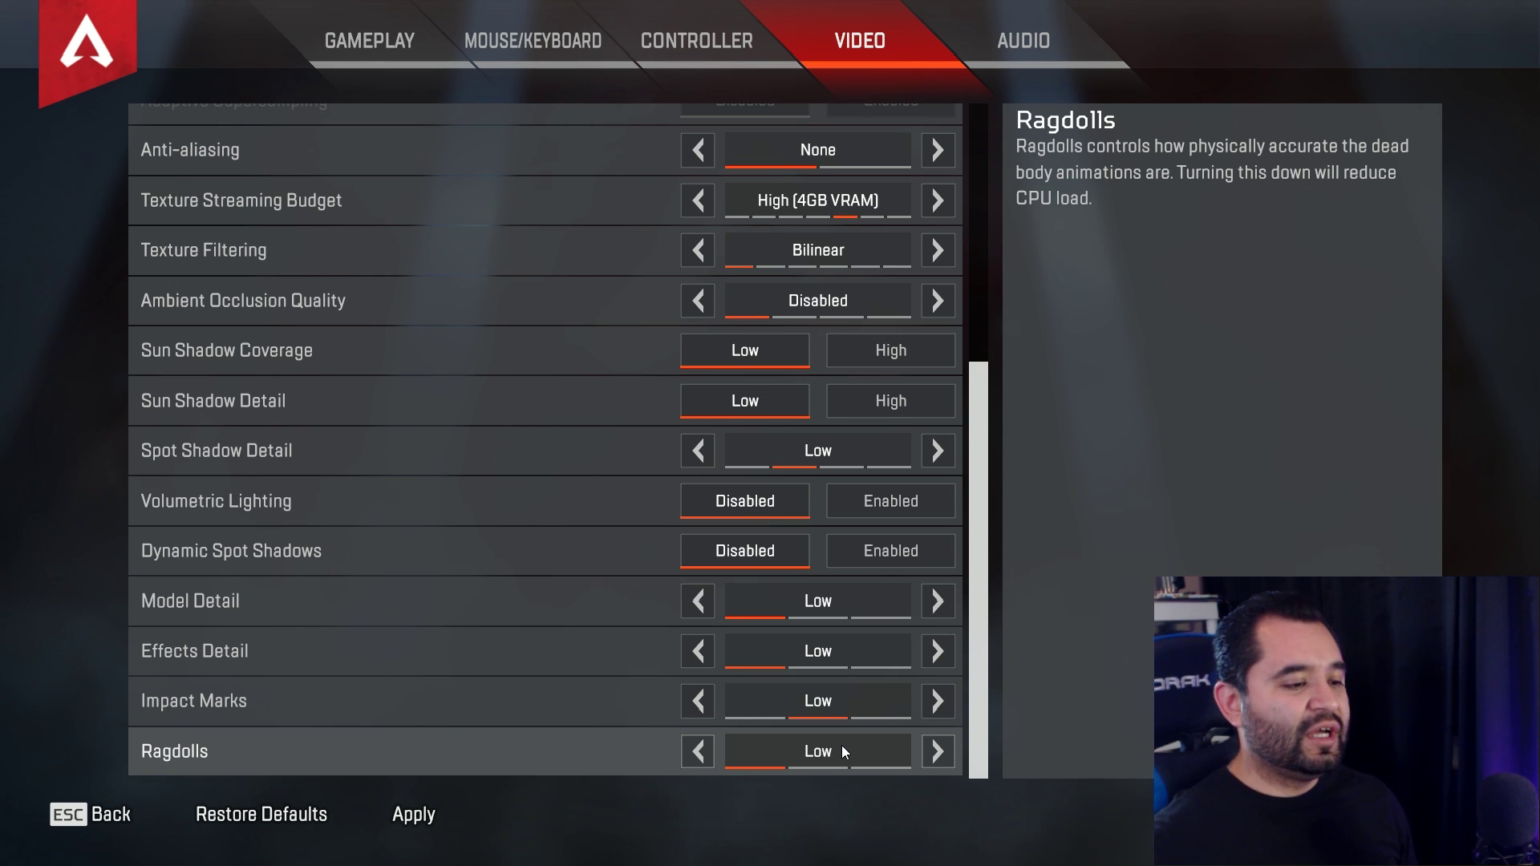
left_click(429, 813)
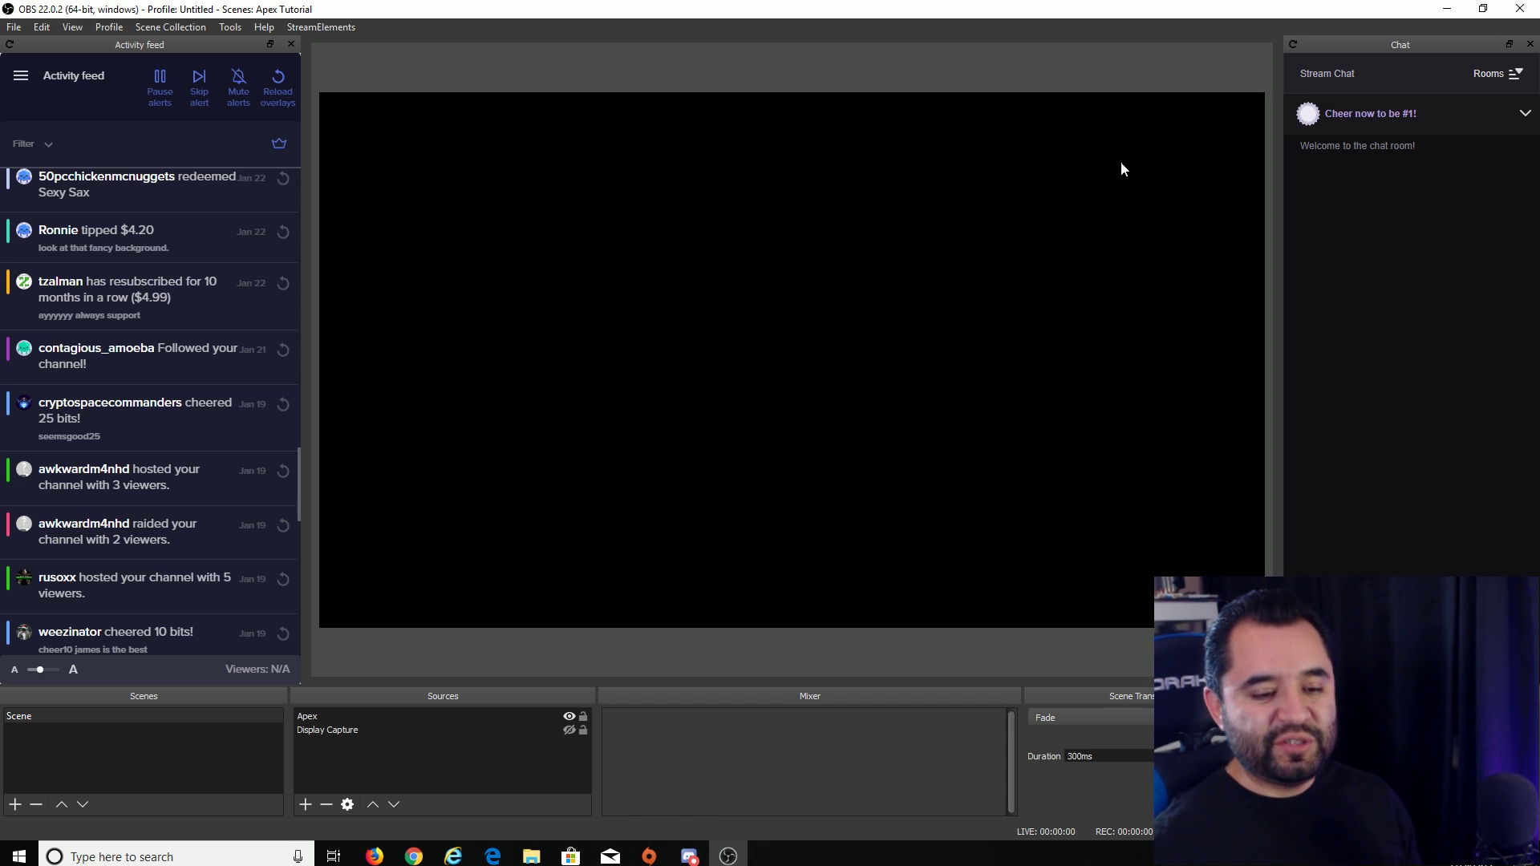
left_click(1347, 778)
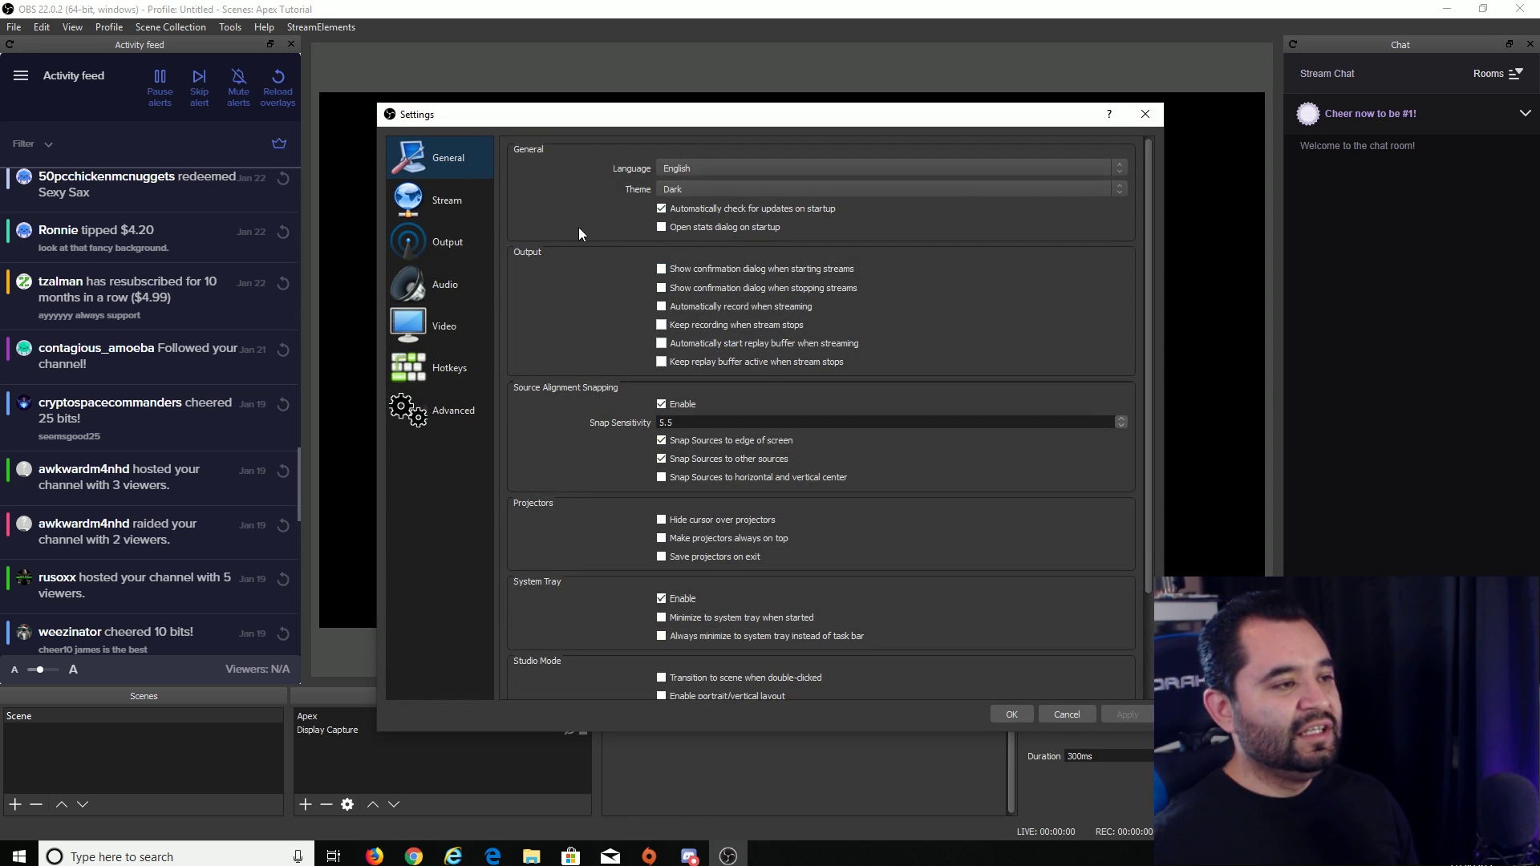
- Switch the OBS Output Mode to Simple and select the Video Bitrate for 5500
left_click(455, 216)
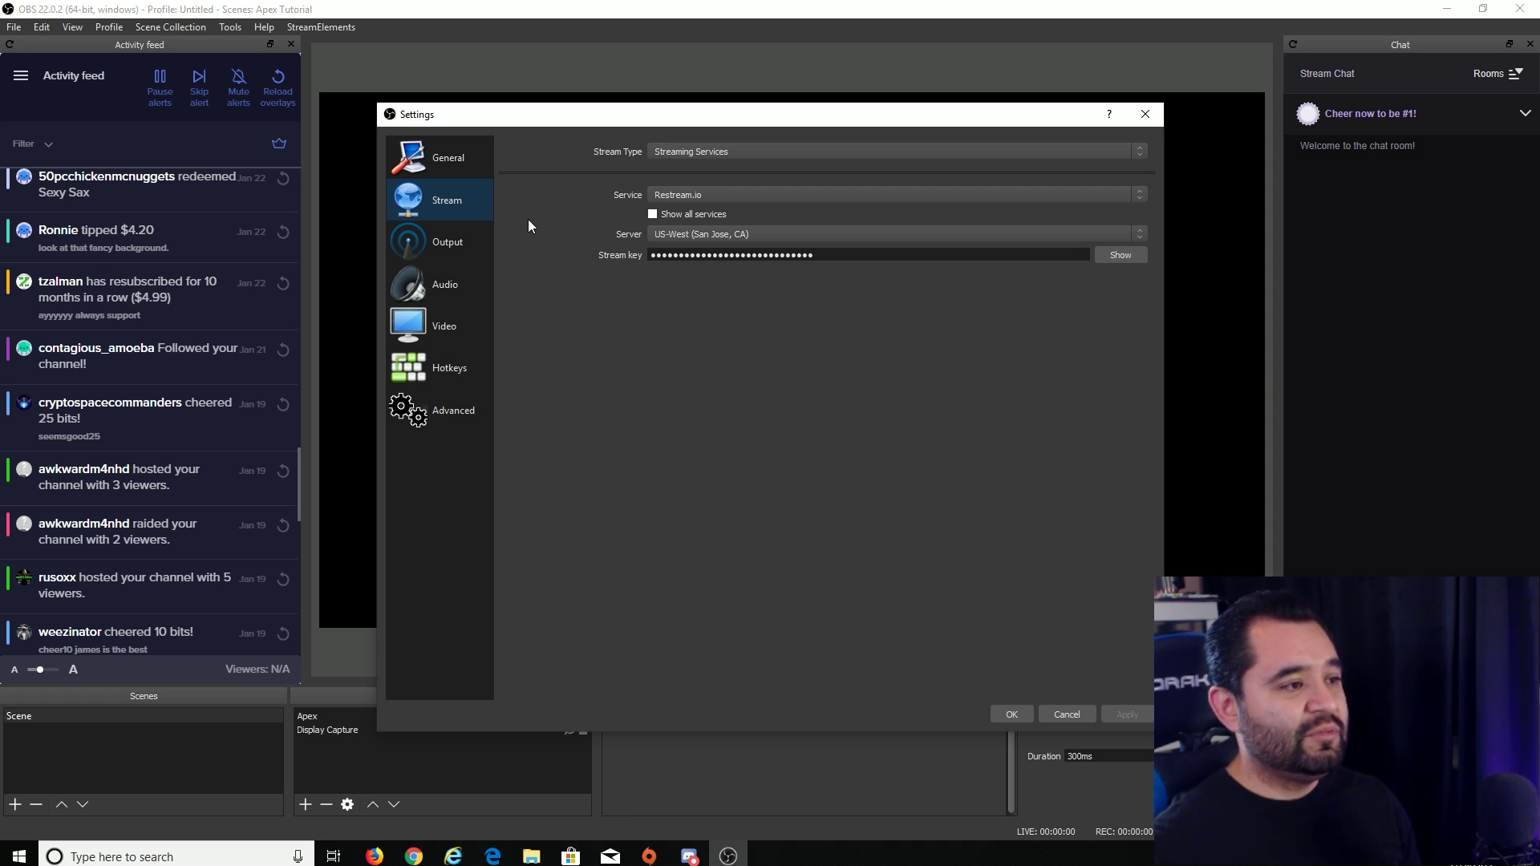
left_click(455, 249)
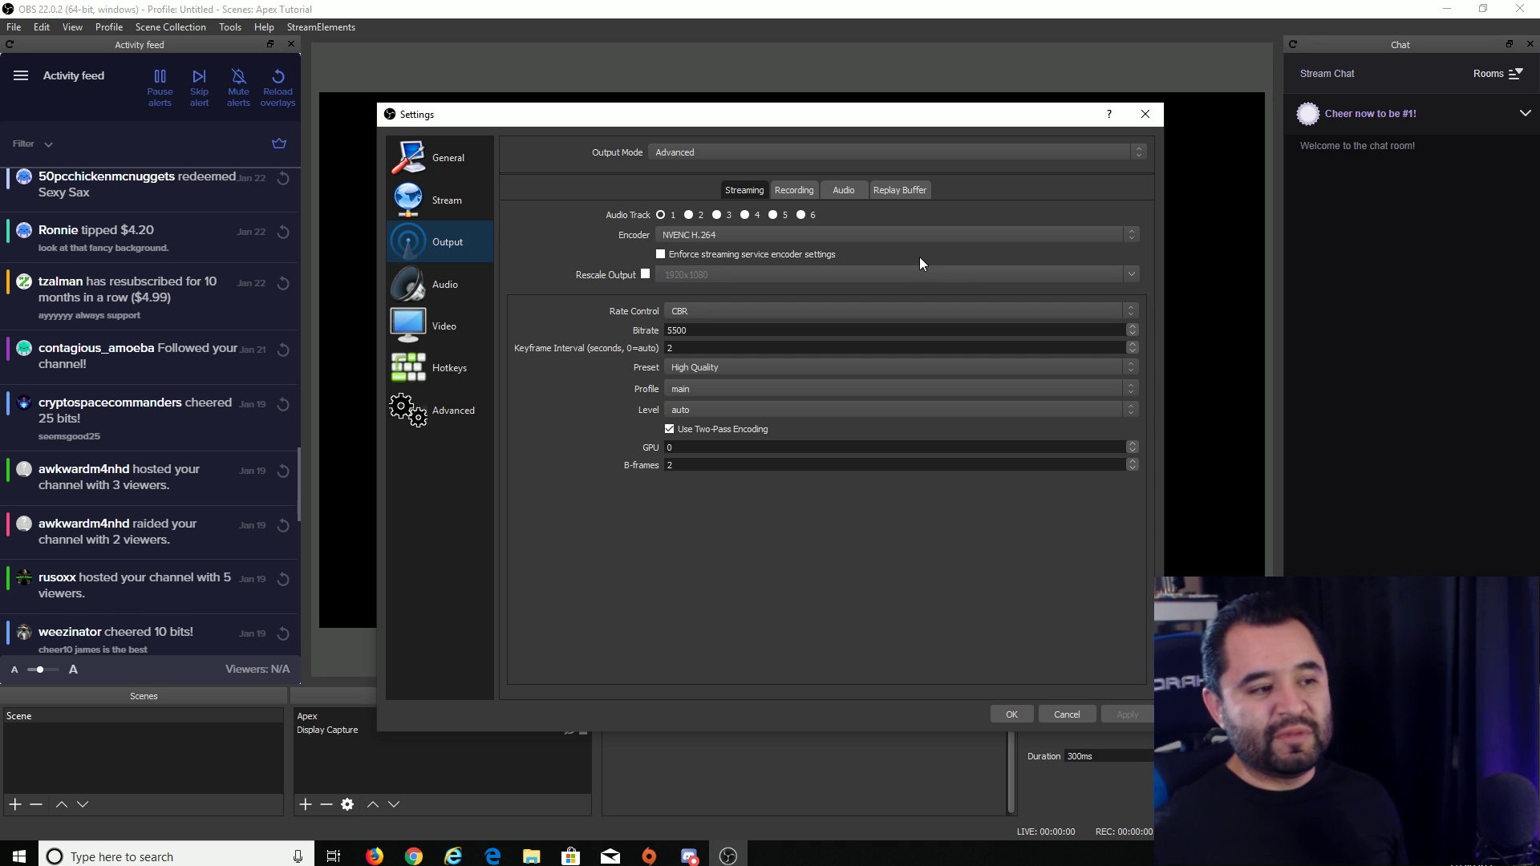
left_click(692, 153)
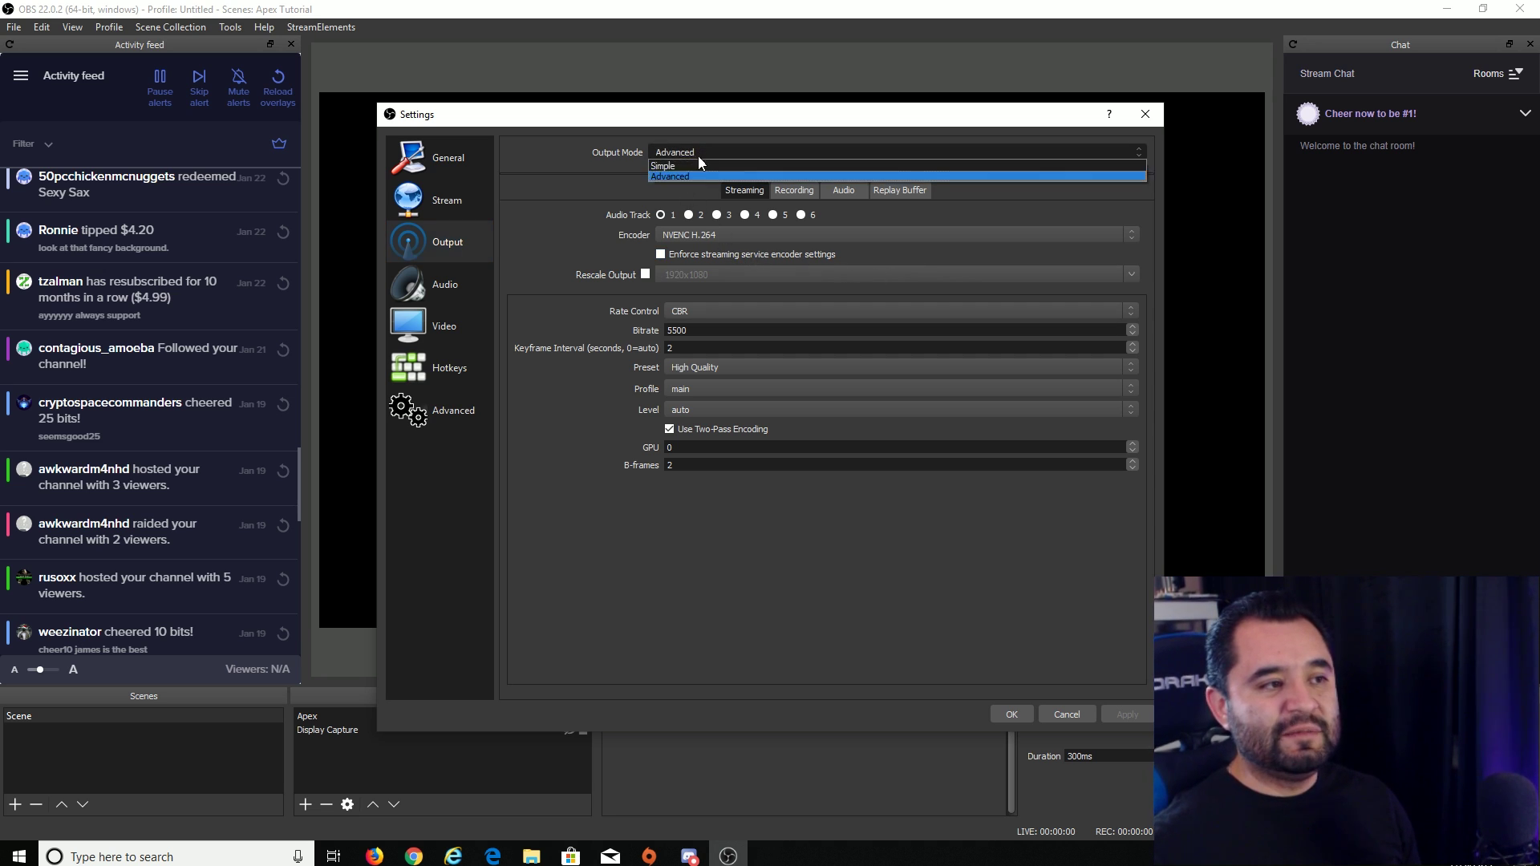
left_click(677, 165)
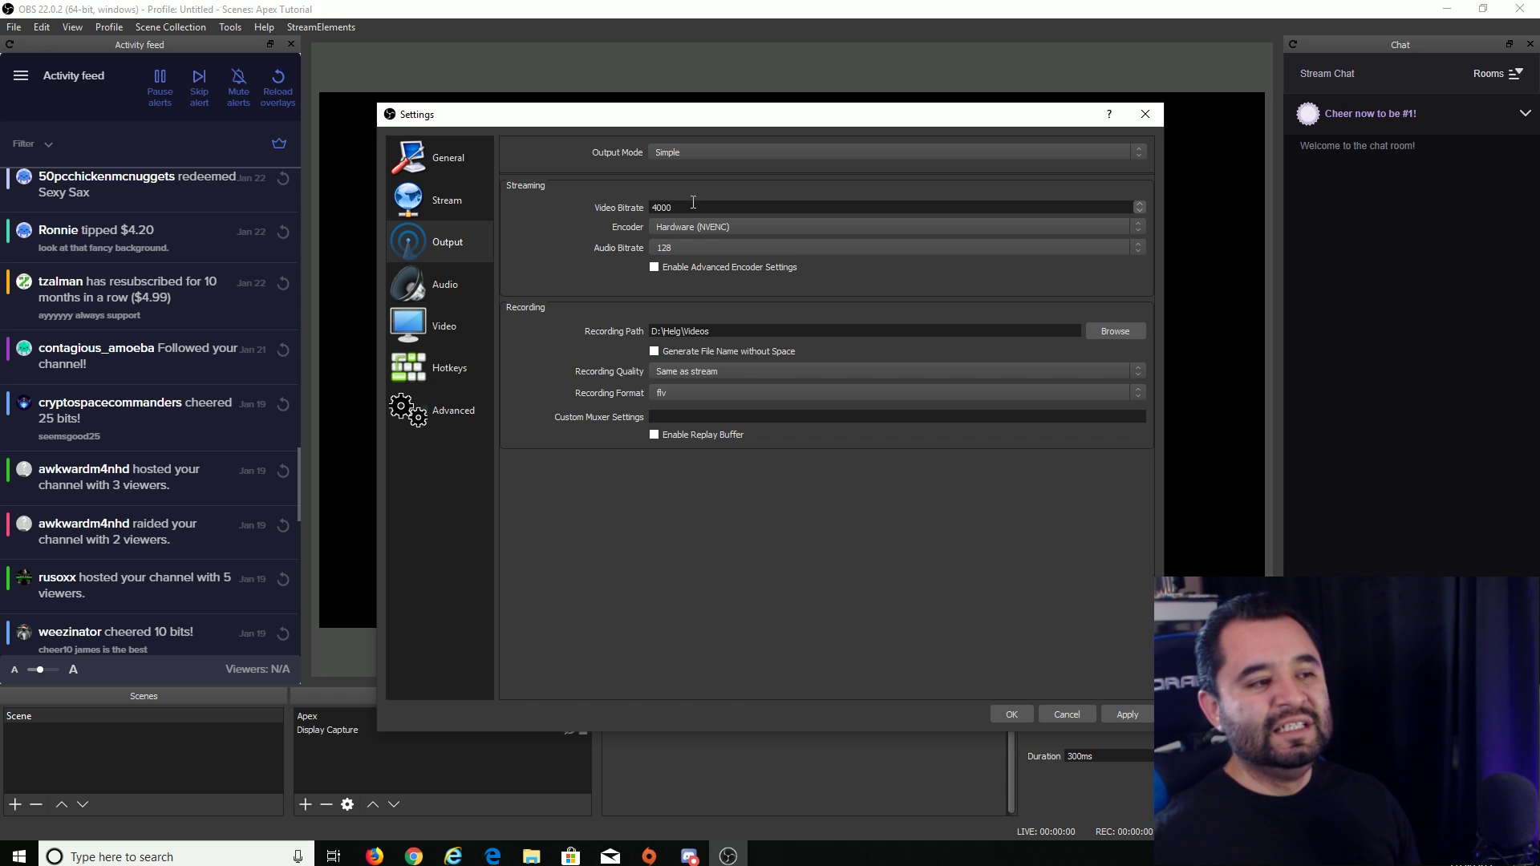
key("Tab")
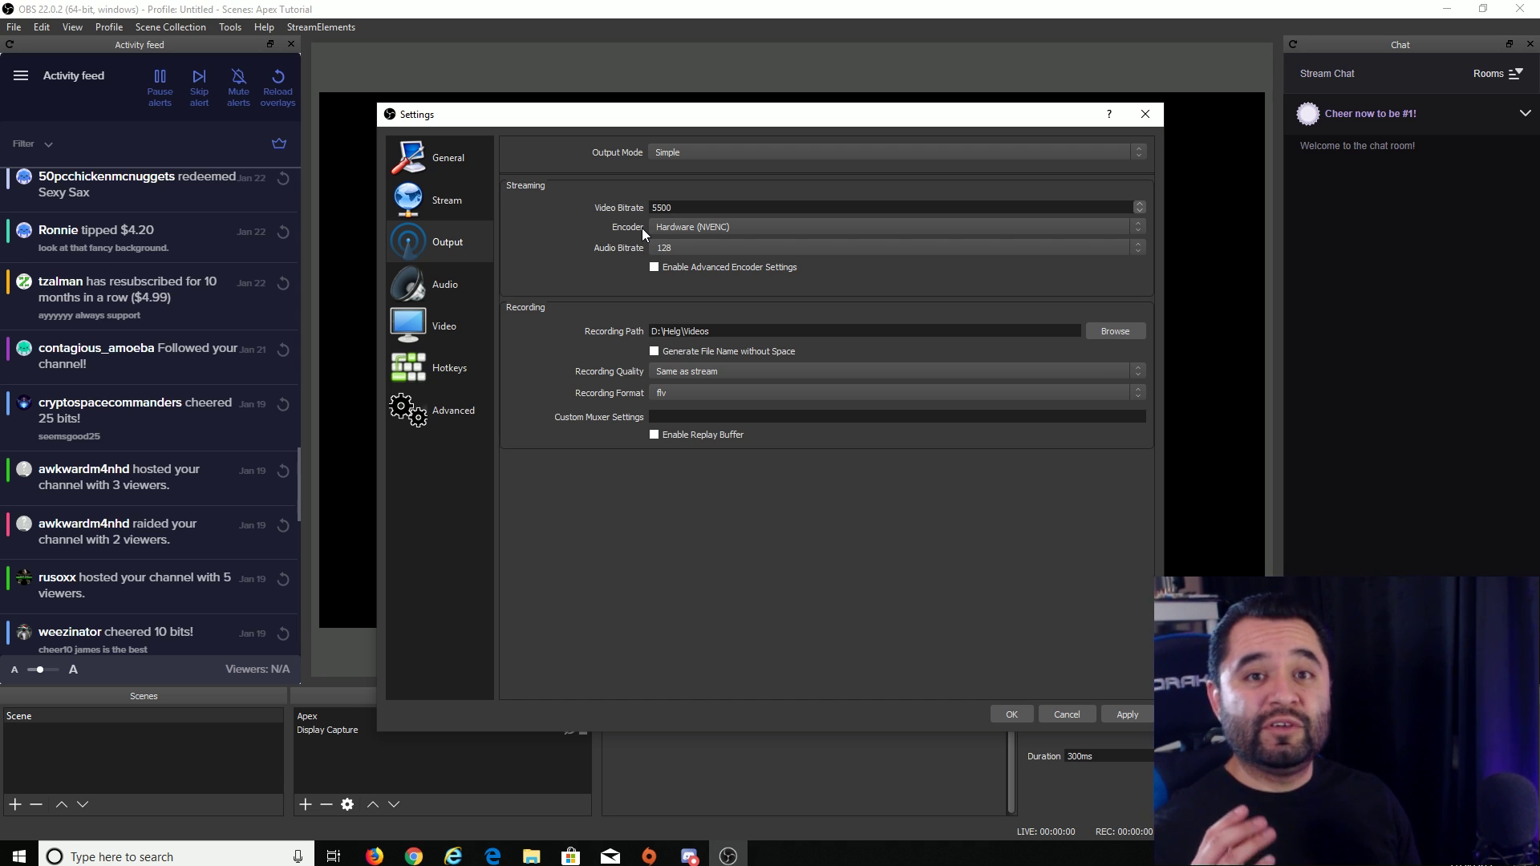
- Keep the Hardware (NVENC) encoder, enable advanced encoder settings, and choose the High Quality preset
left_click(733, 228)
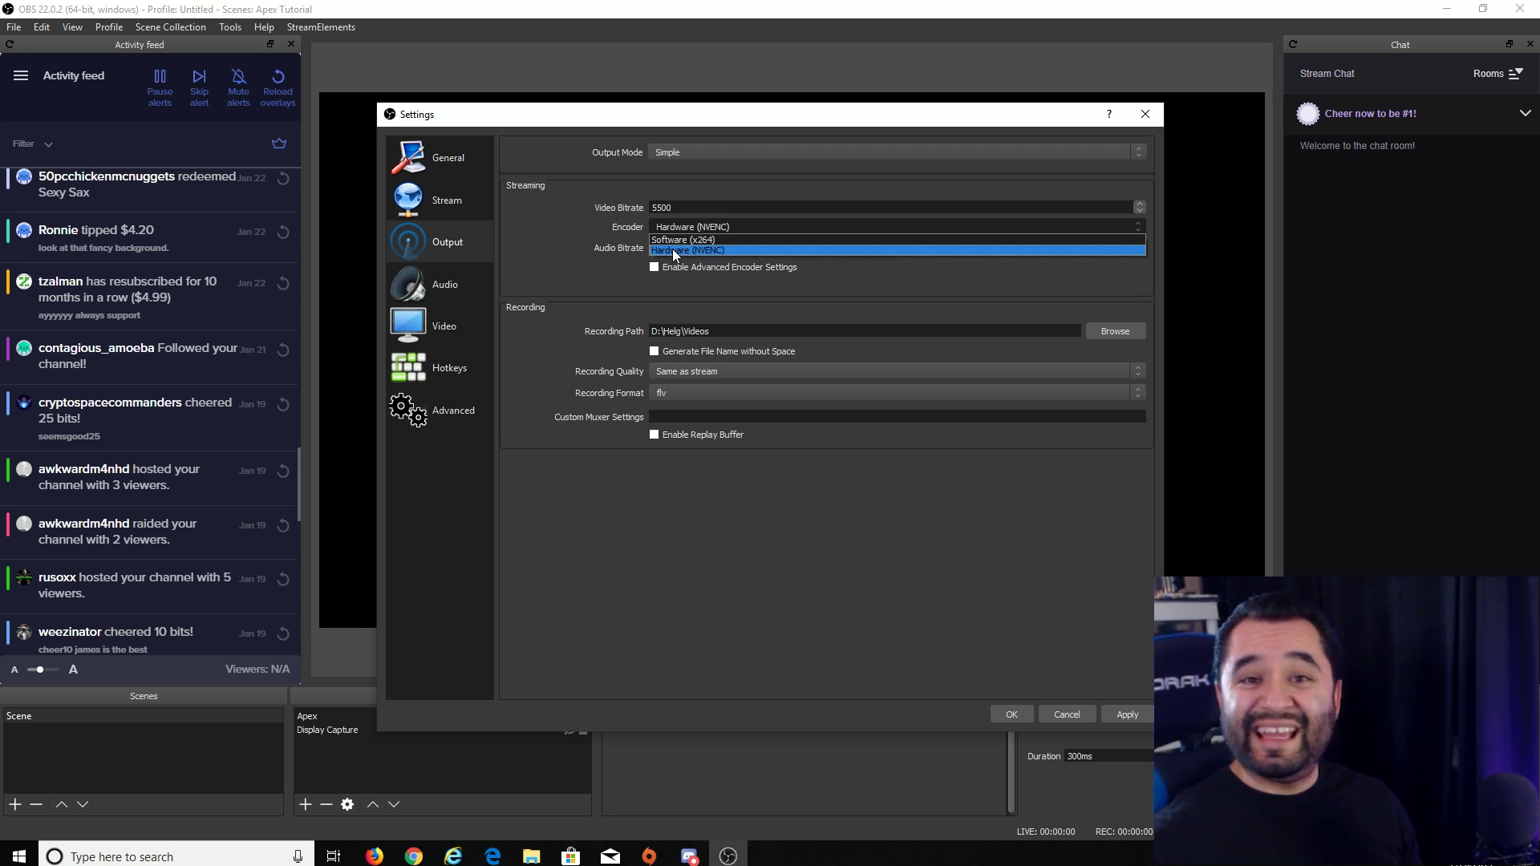
left_click(580, 240)
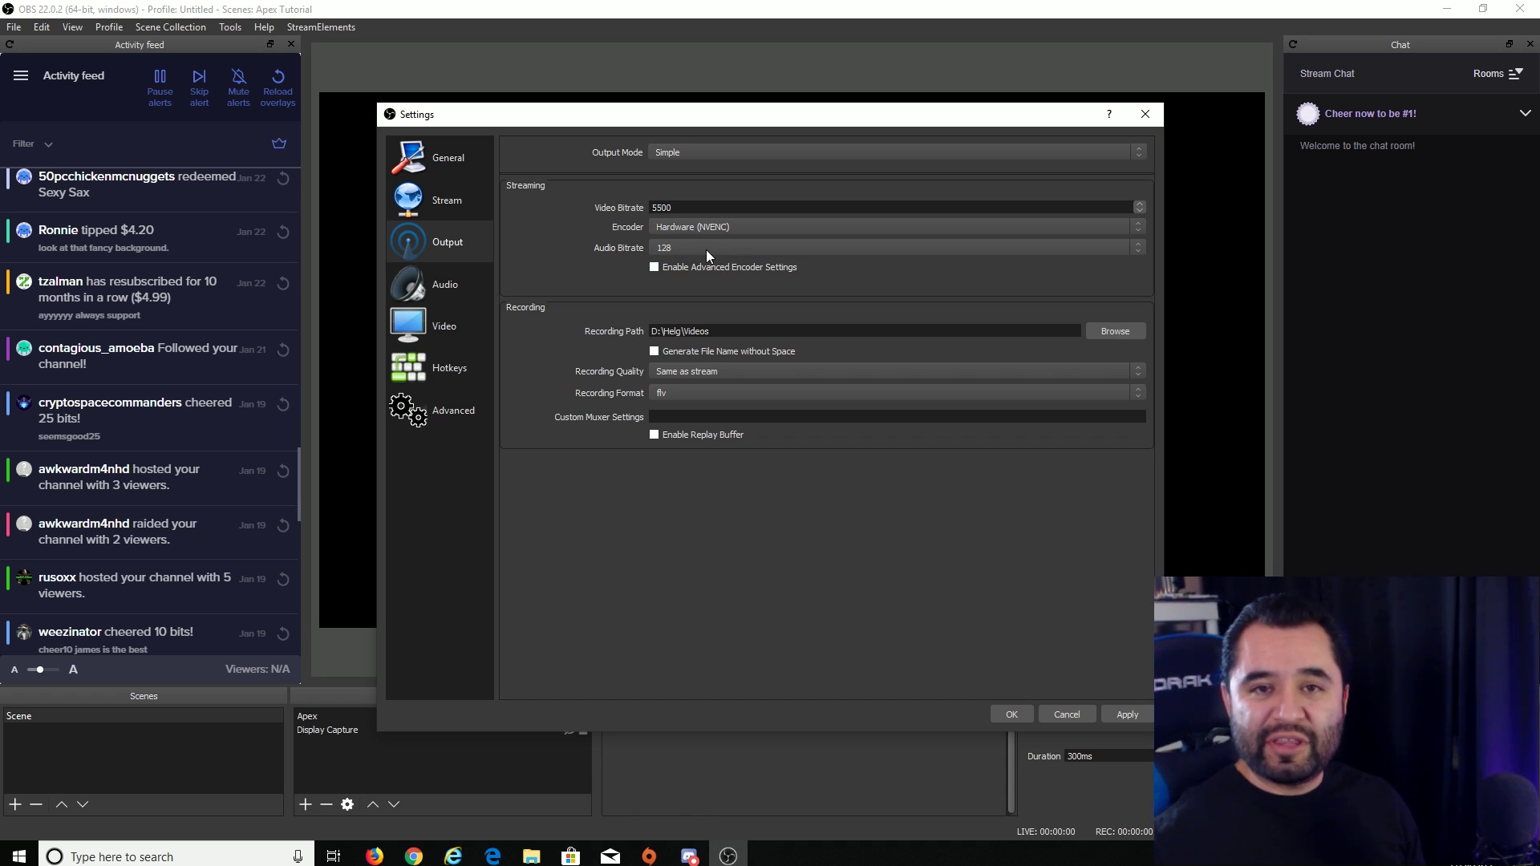
left_click(661, 273)
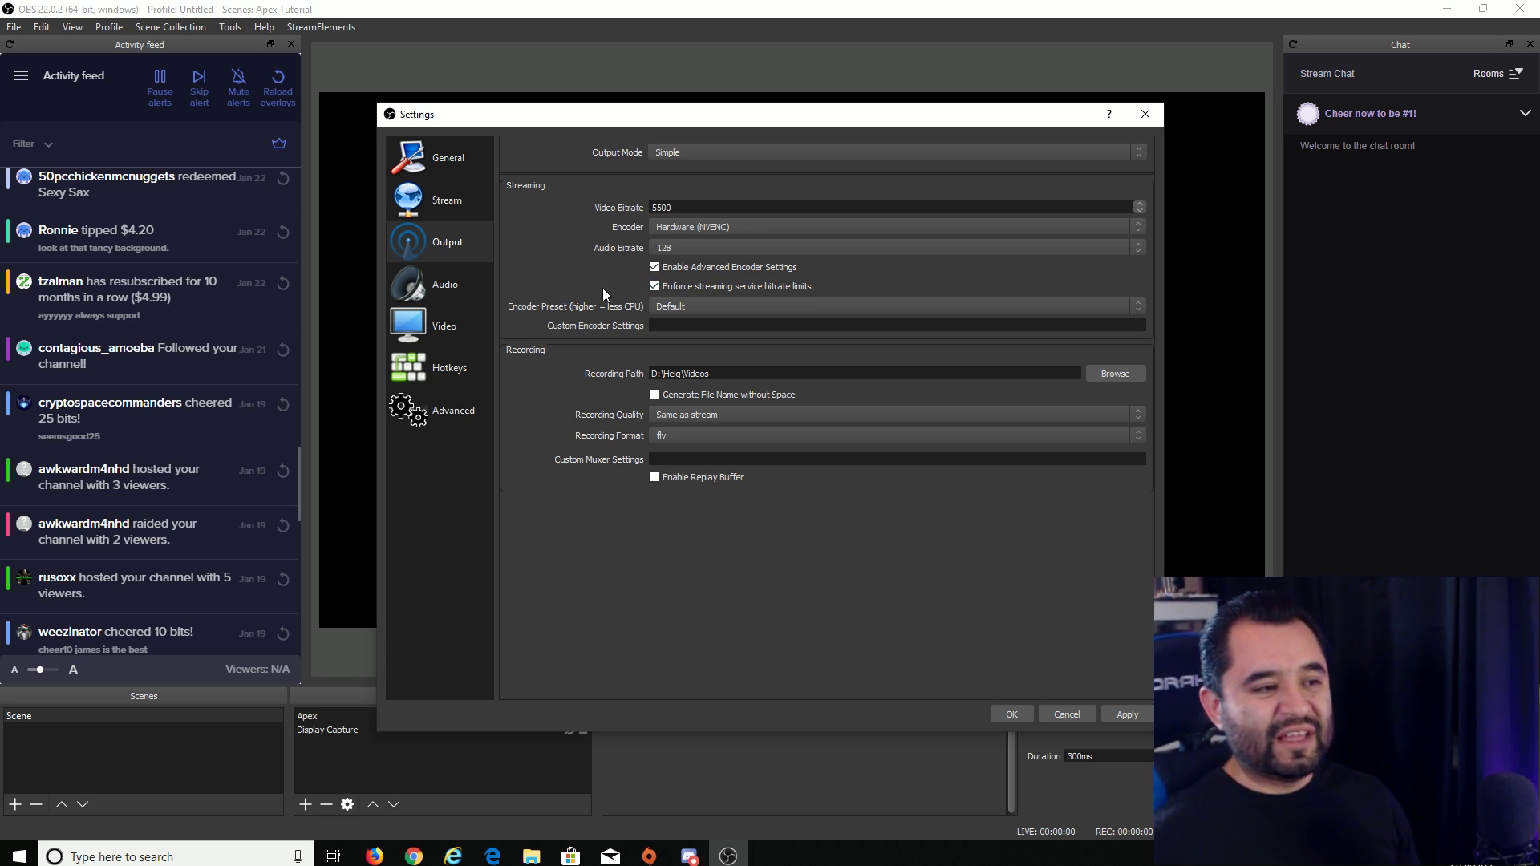
left_click(696, 307)
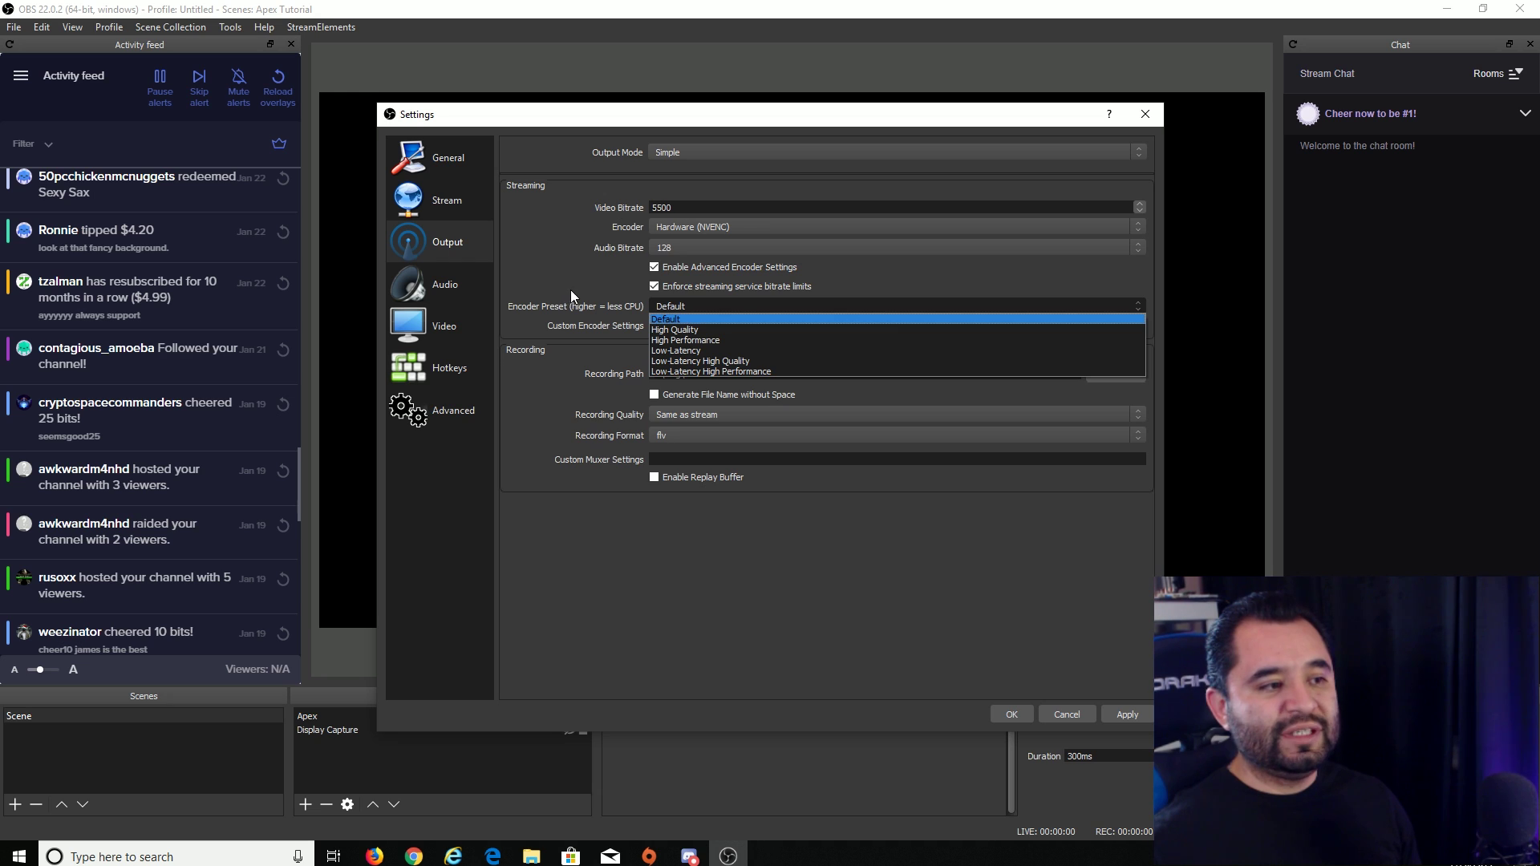
left_click(700, 330)
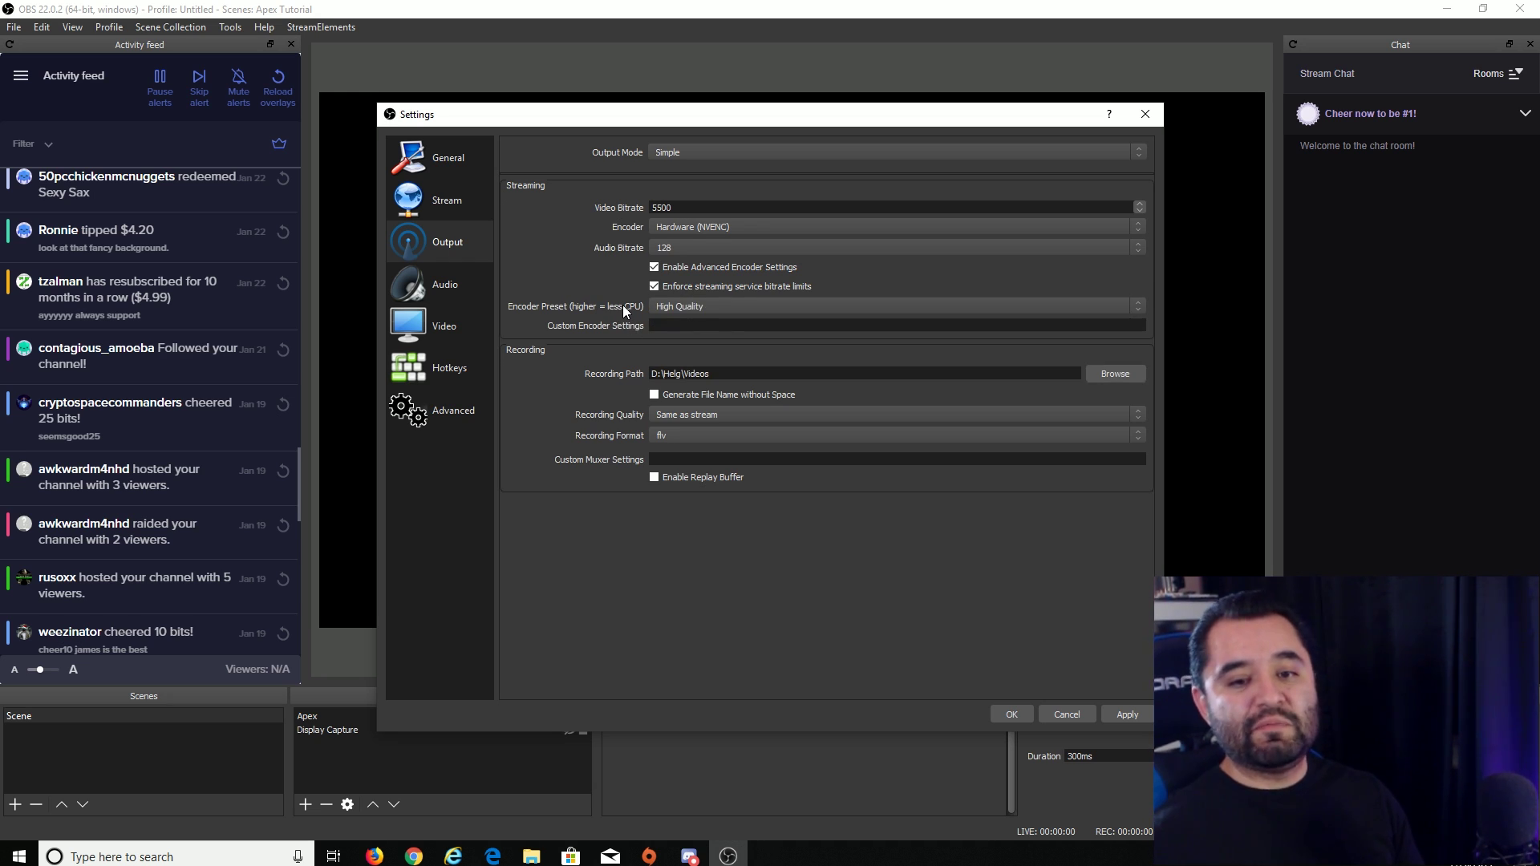
left_click(680, 306)
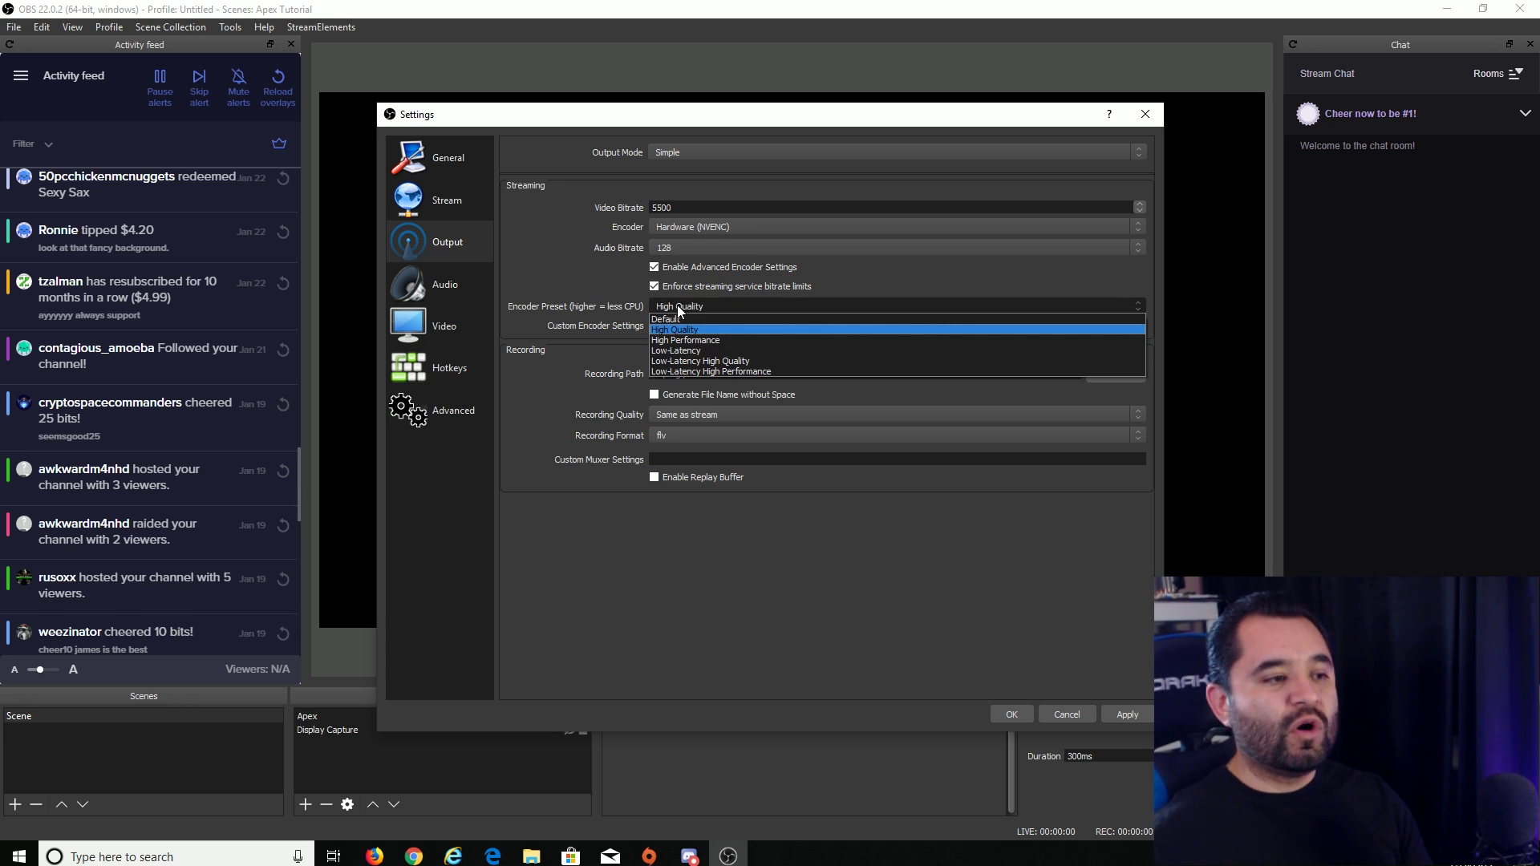
left_click(614, 305)
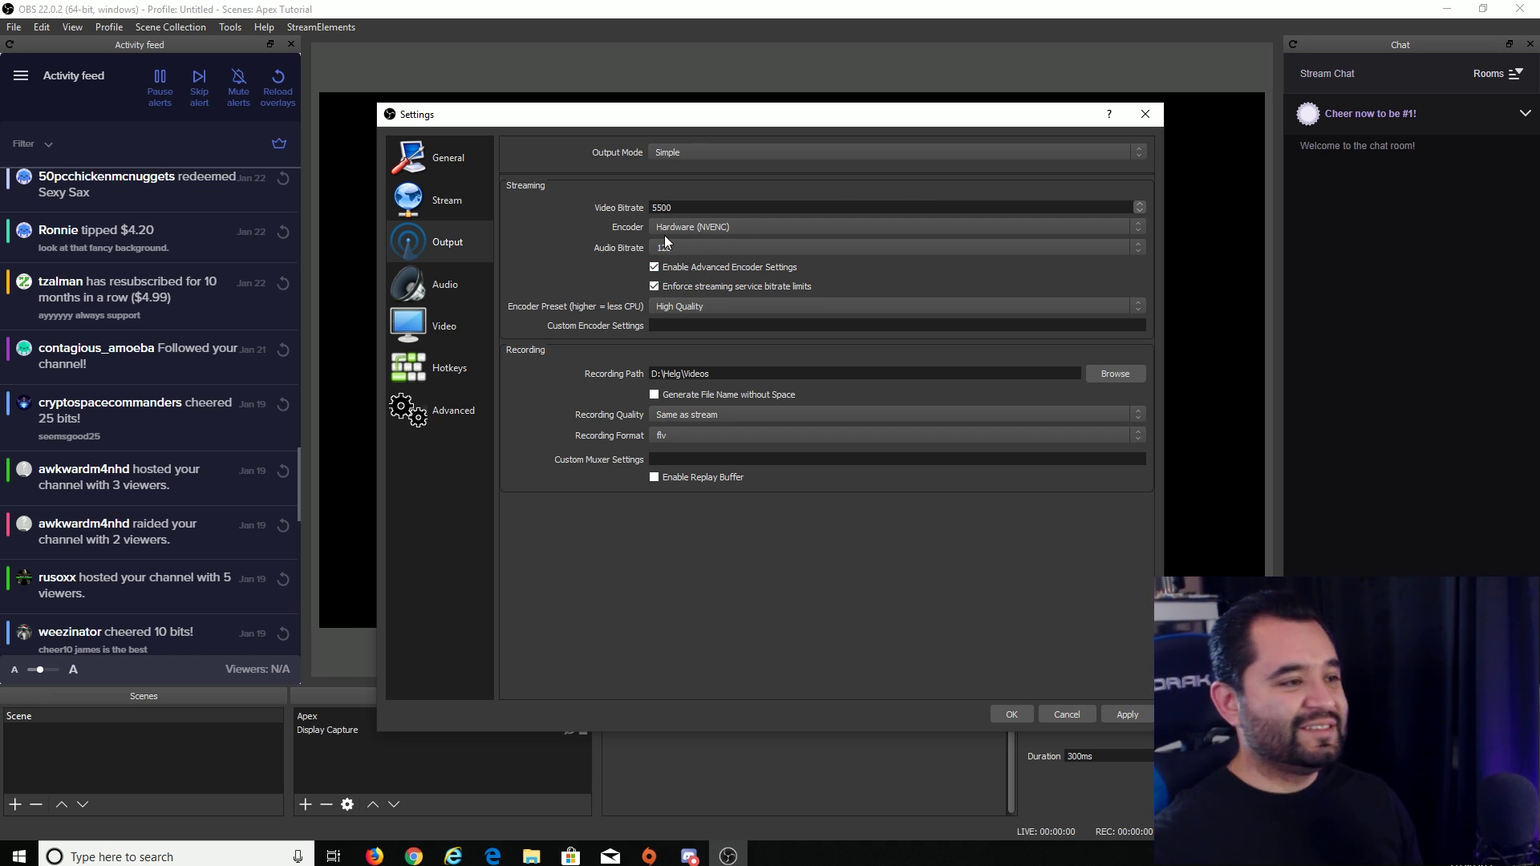
- In OBS Video settings, keep the Lanczos downscale filter and 60 FPS
left_click(447, 325)
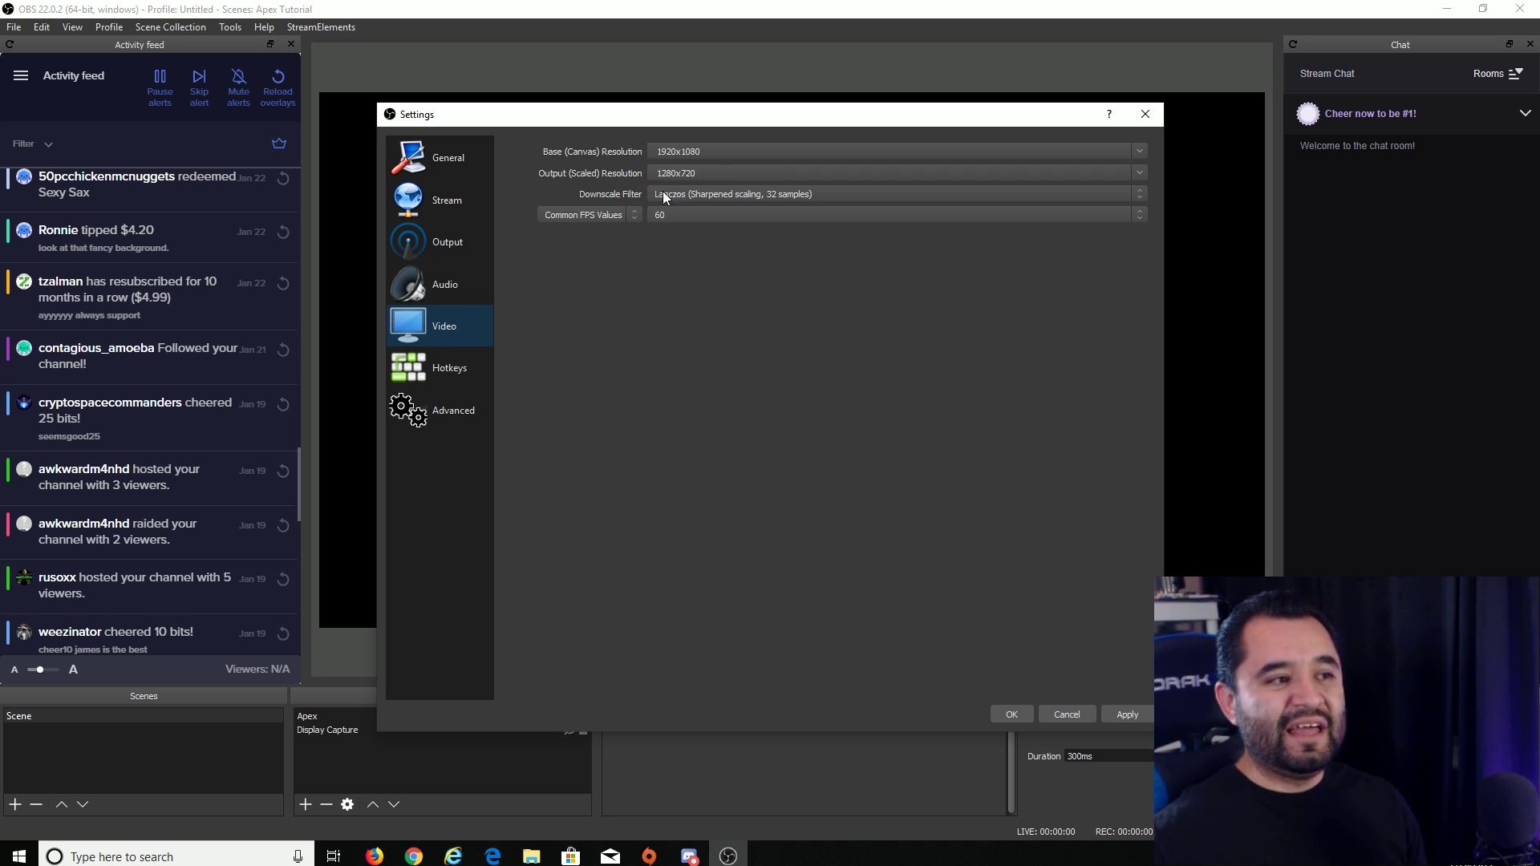
left_click(703, 194)
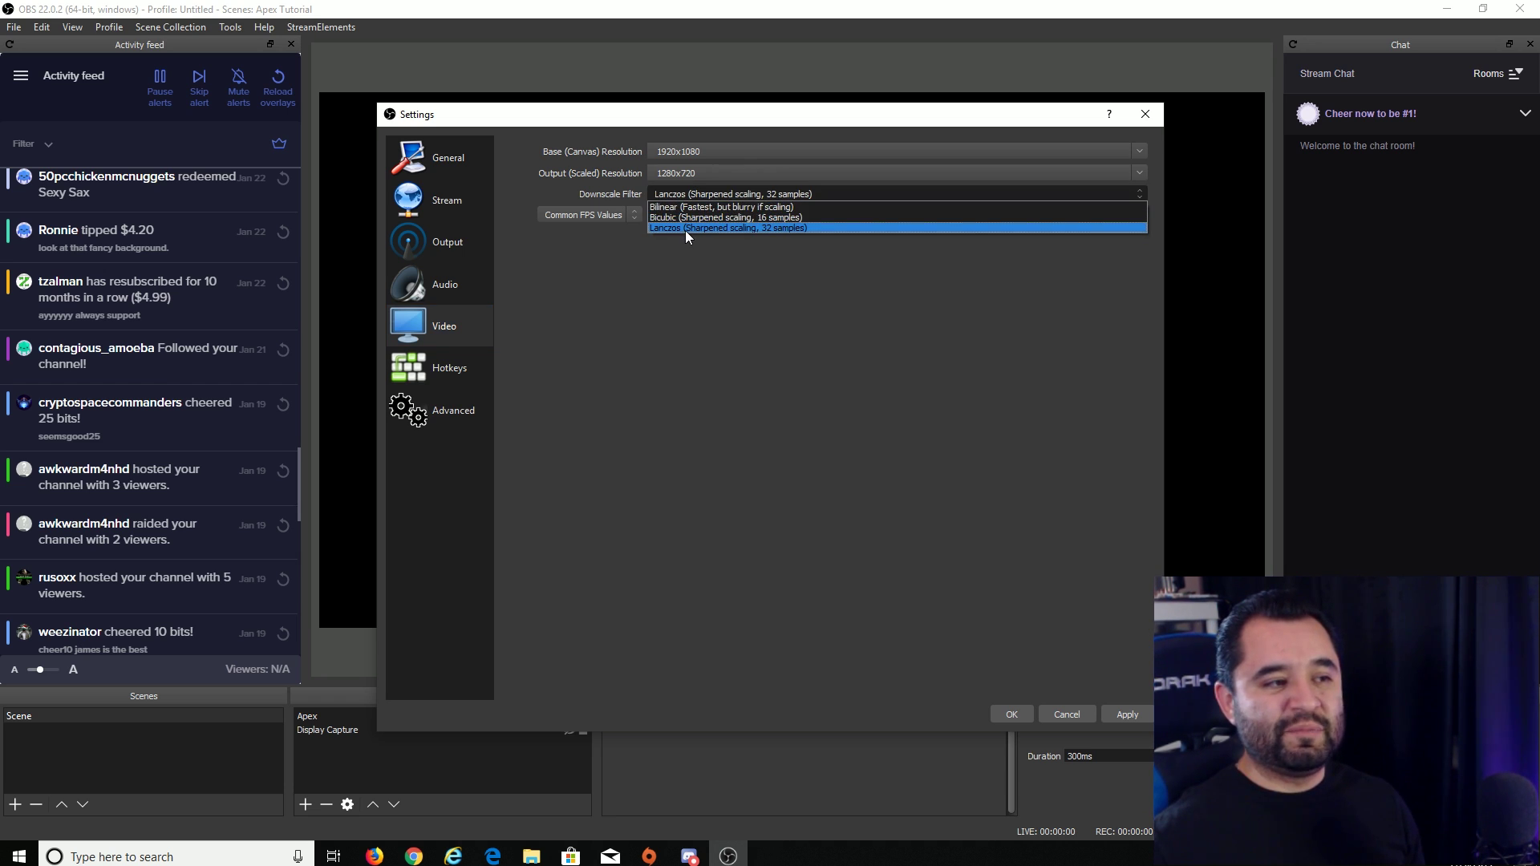
left_click(767, 238)
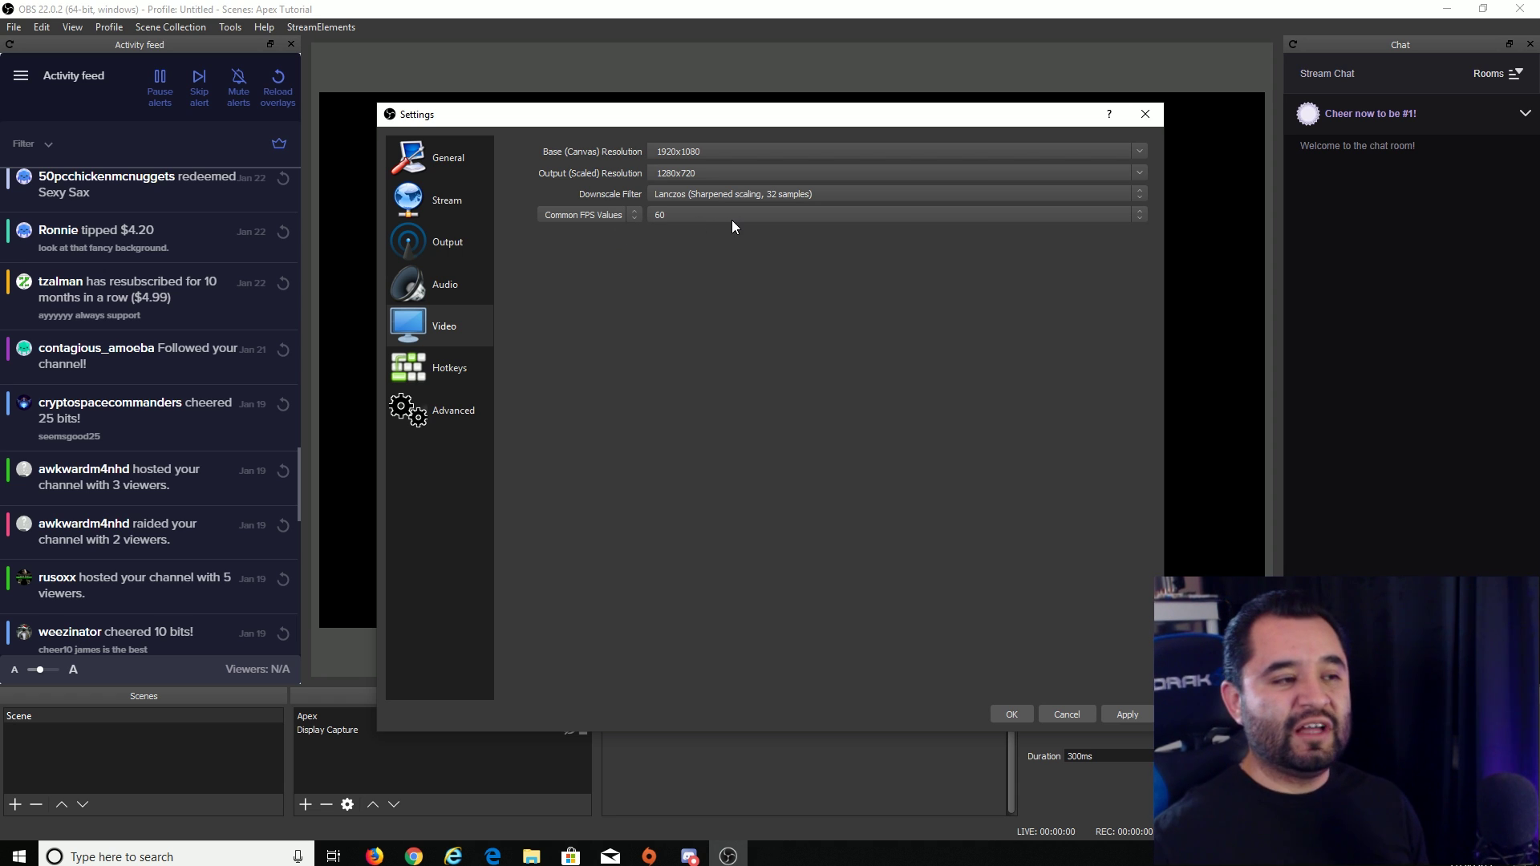
left_click(691, 216)
left_click(682, 291)
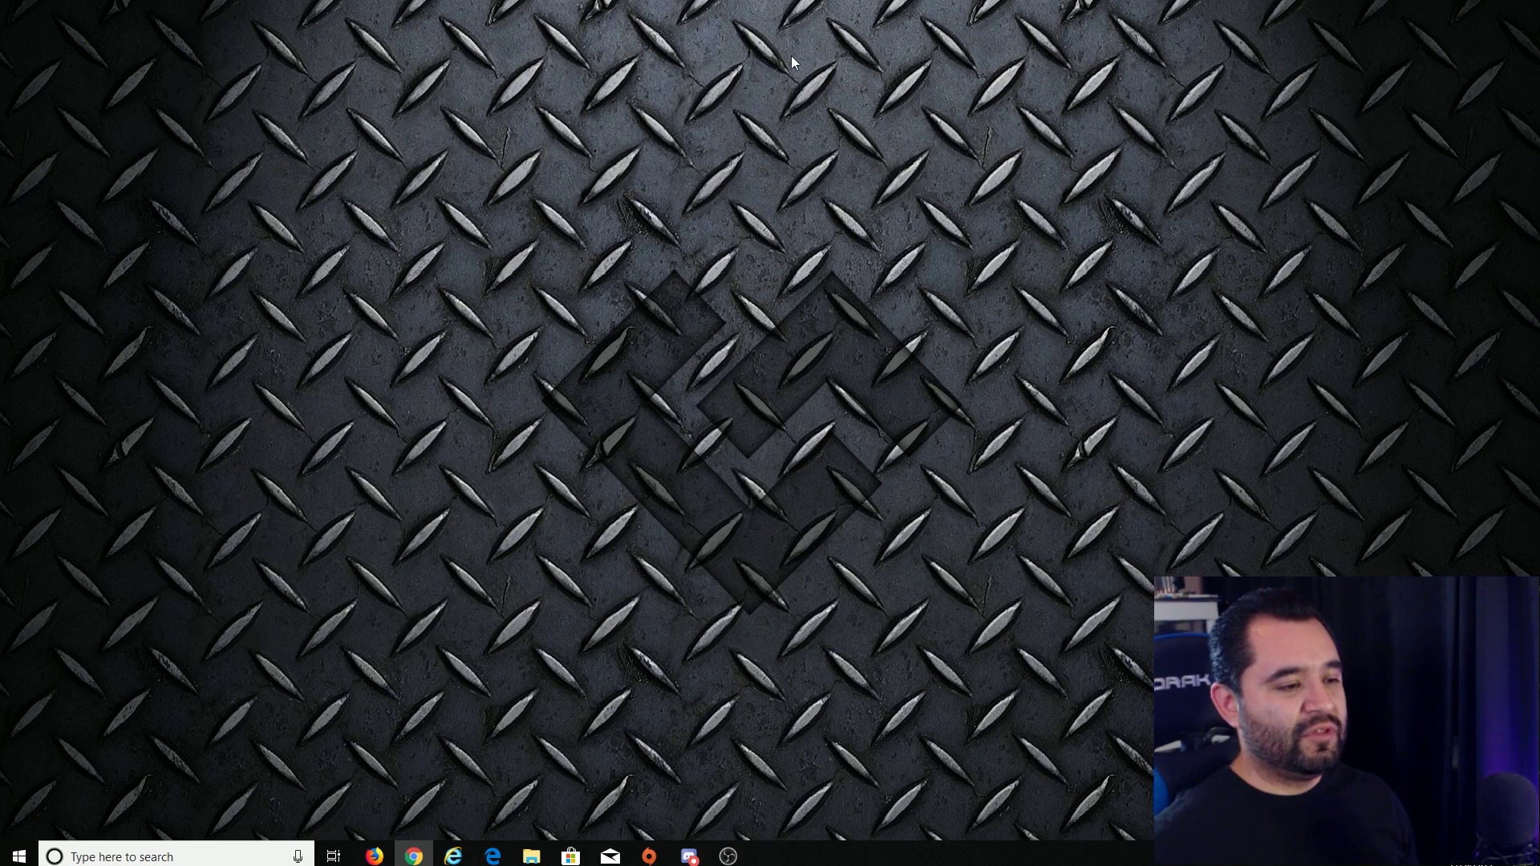
- Open Windows Settings and go to Gaming > Game Mode
left_click(602, 442)
key("super")
type("sett")
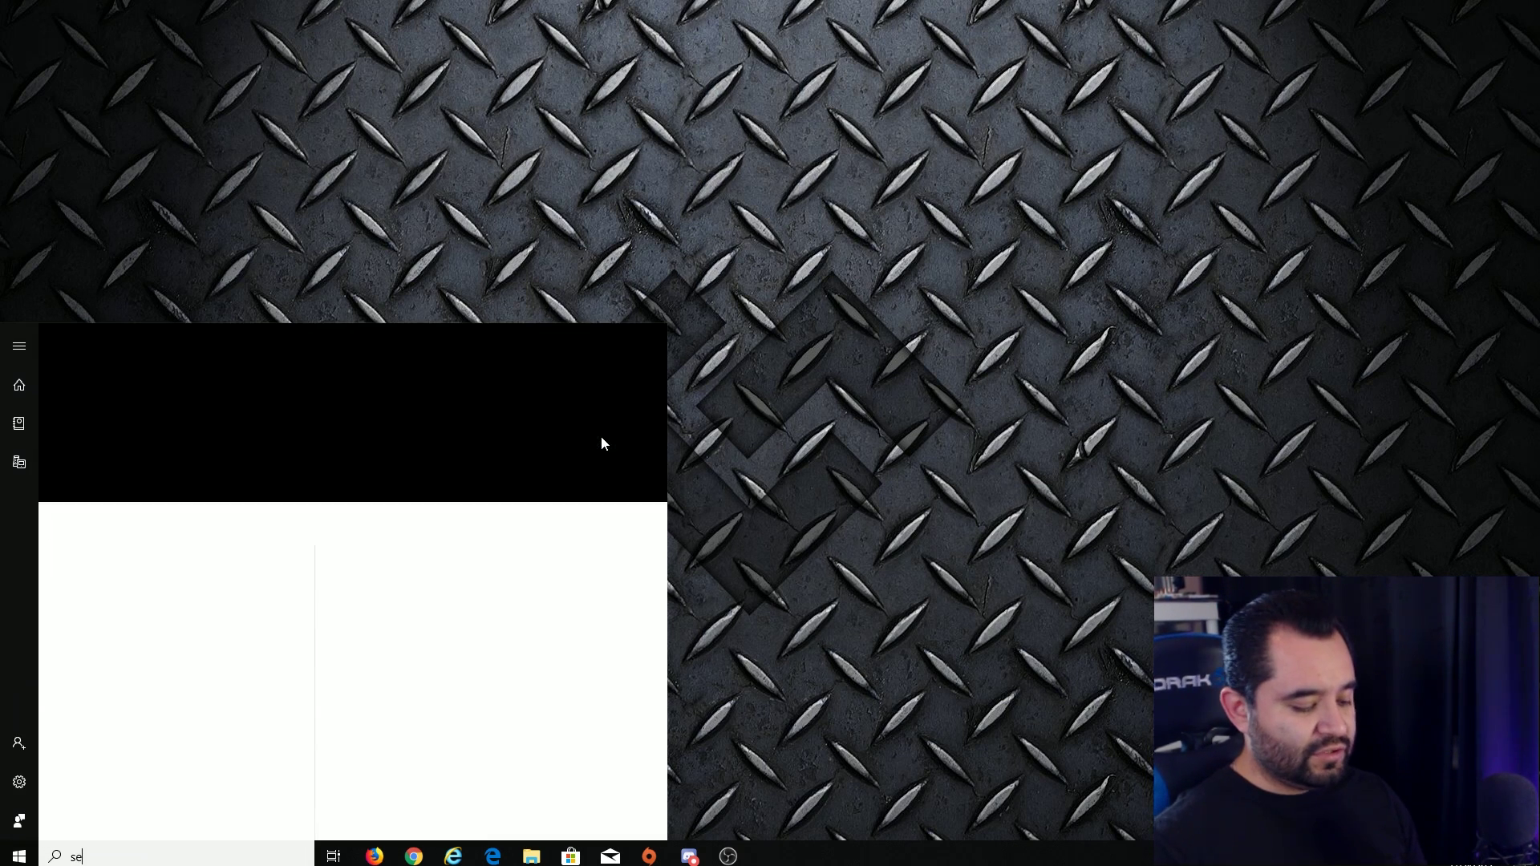
left_click(219, 413)
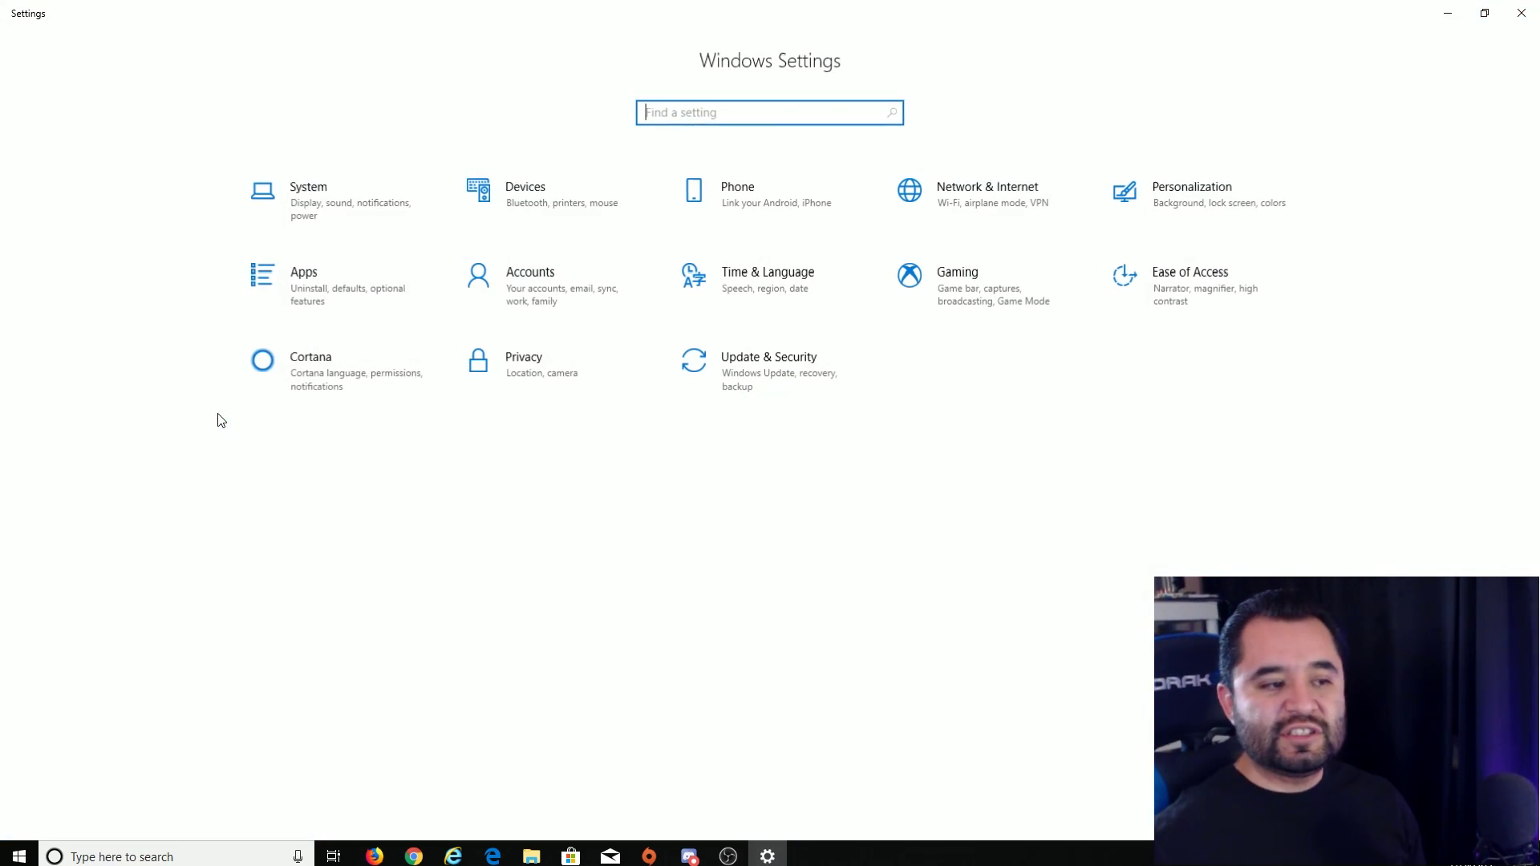
left_click(1000, 308)
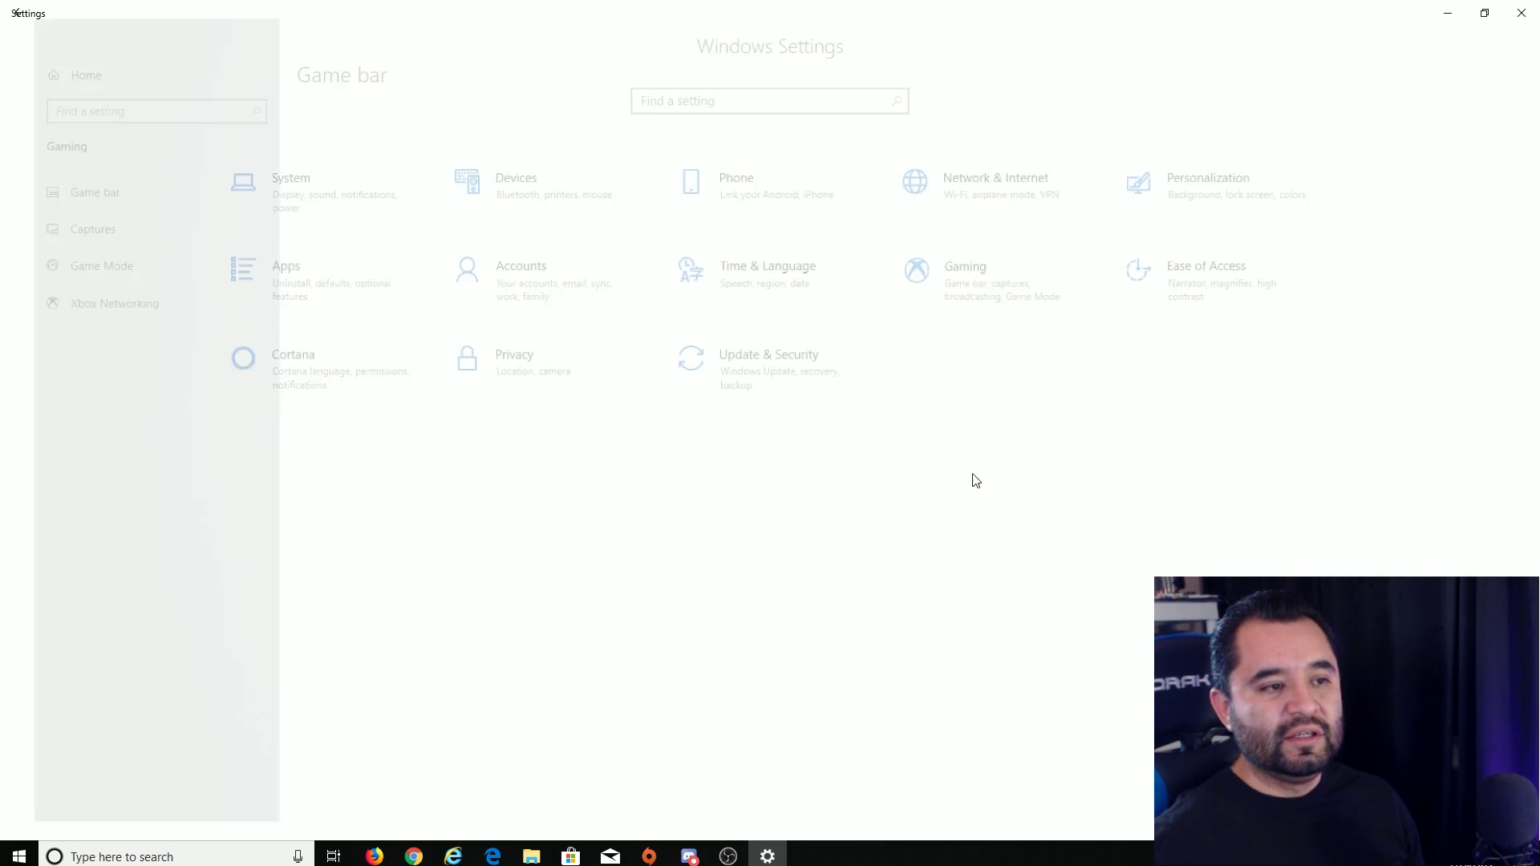
scroll(712, 347, "down", 1)
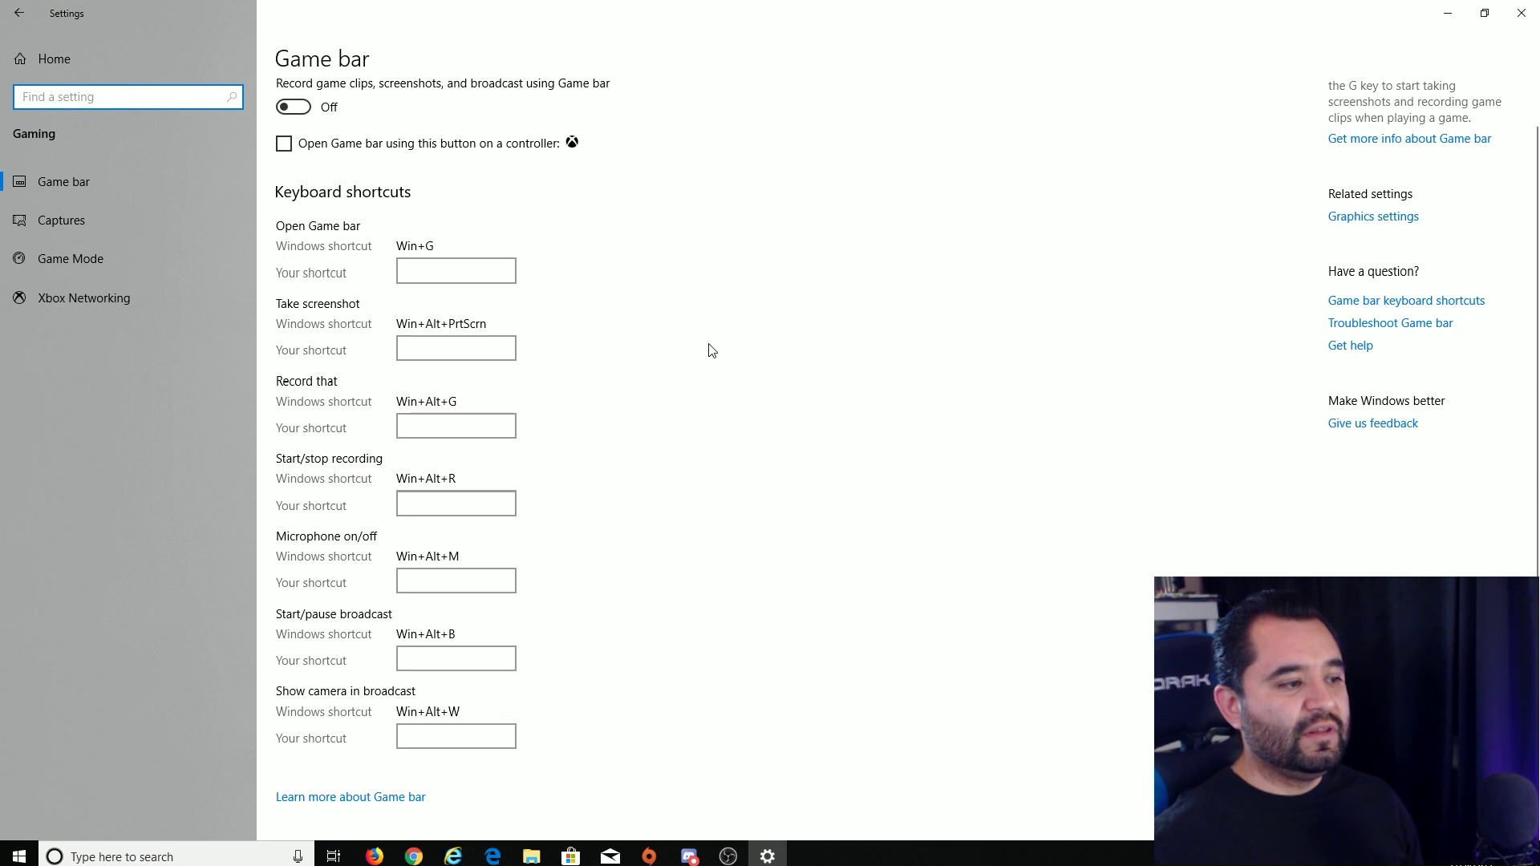
scroll(712, 347, "up", 1)
left_click(112, 178)
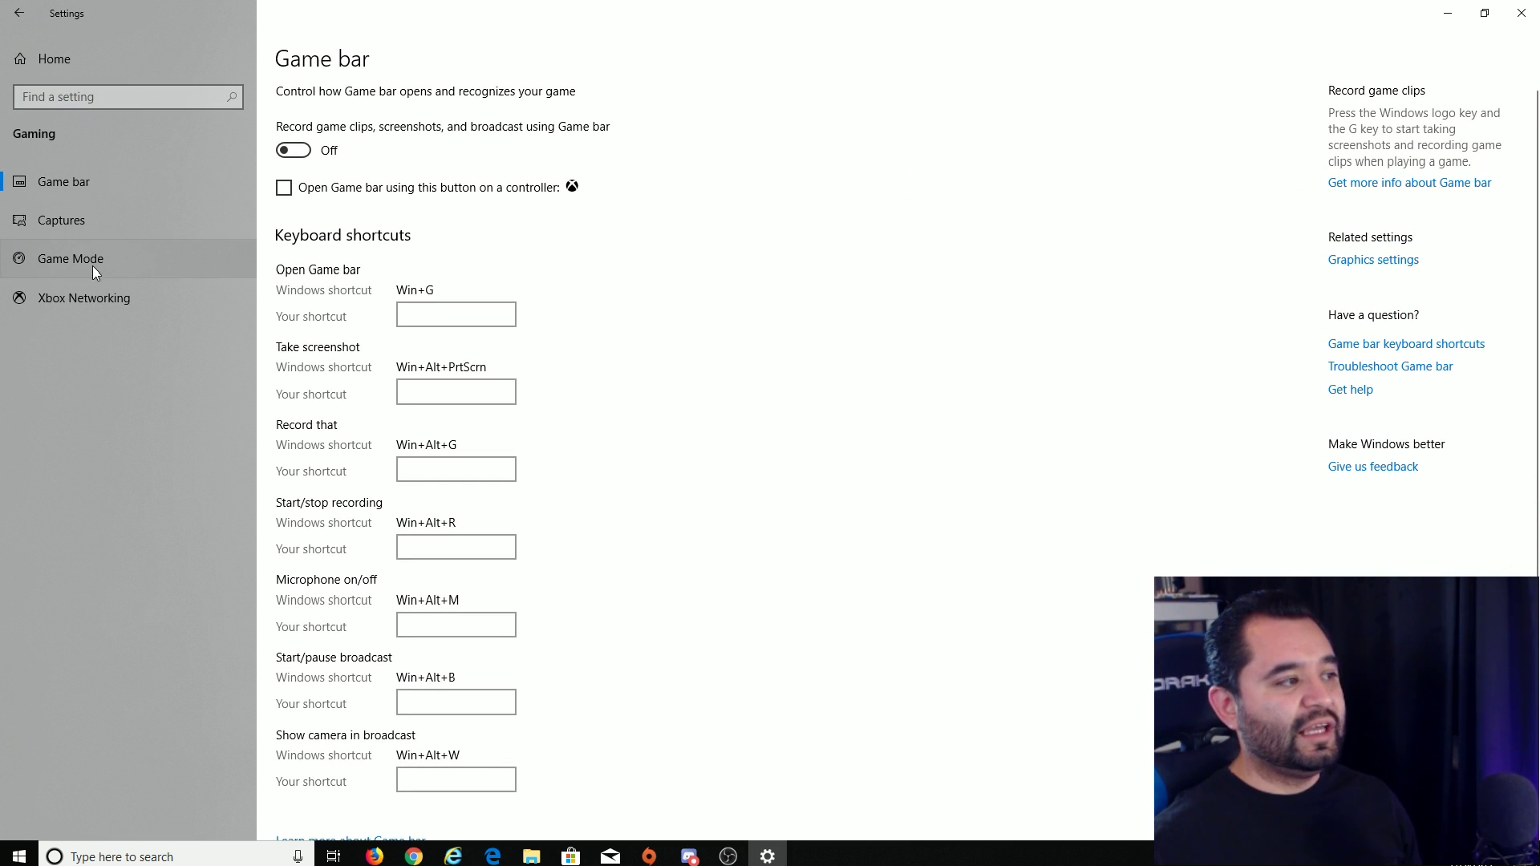
left_click(85, 258)
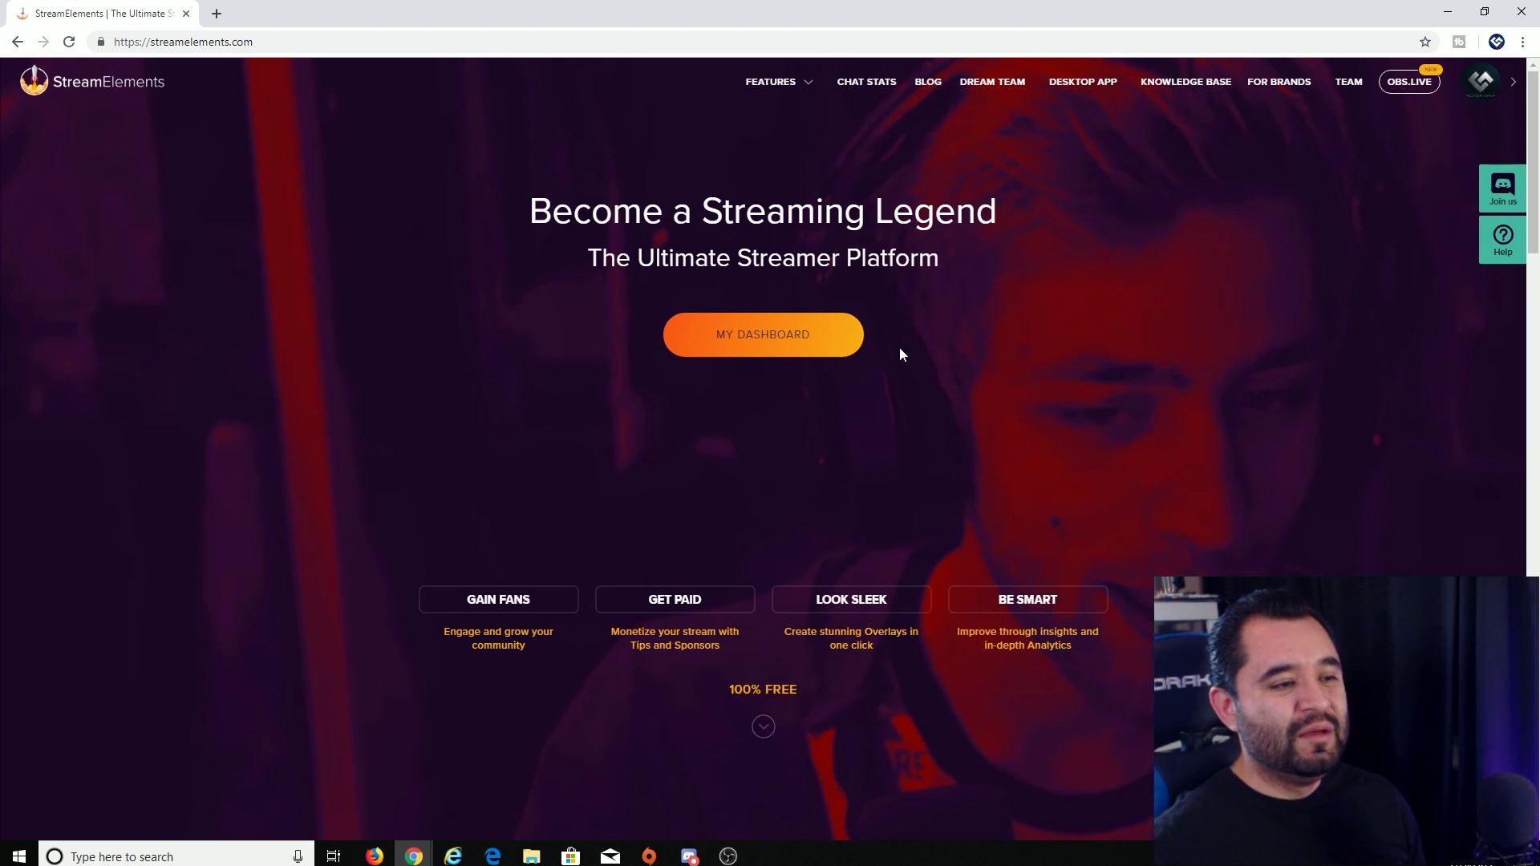
- From the StreamElements dashboard's Themes gallery, start creating the Spitfire Static Super Theme
left_click(803, 357)
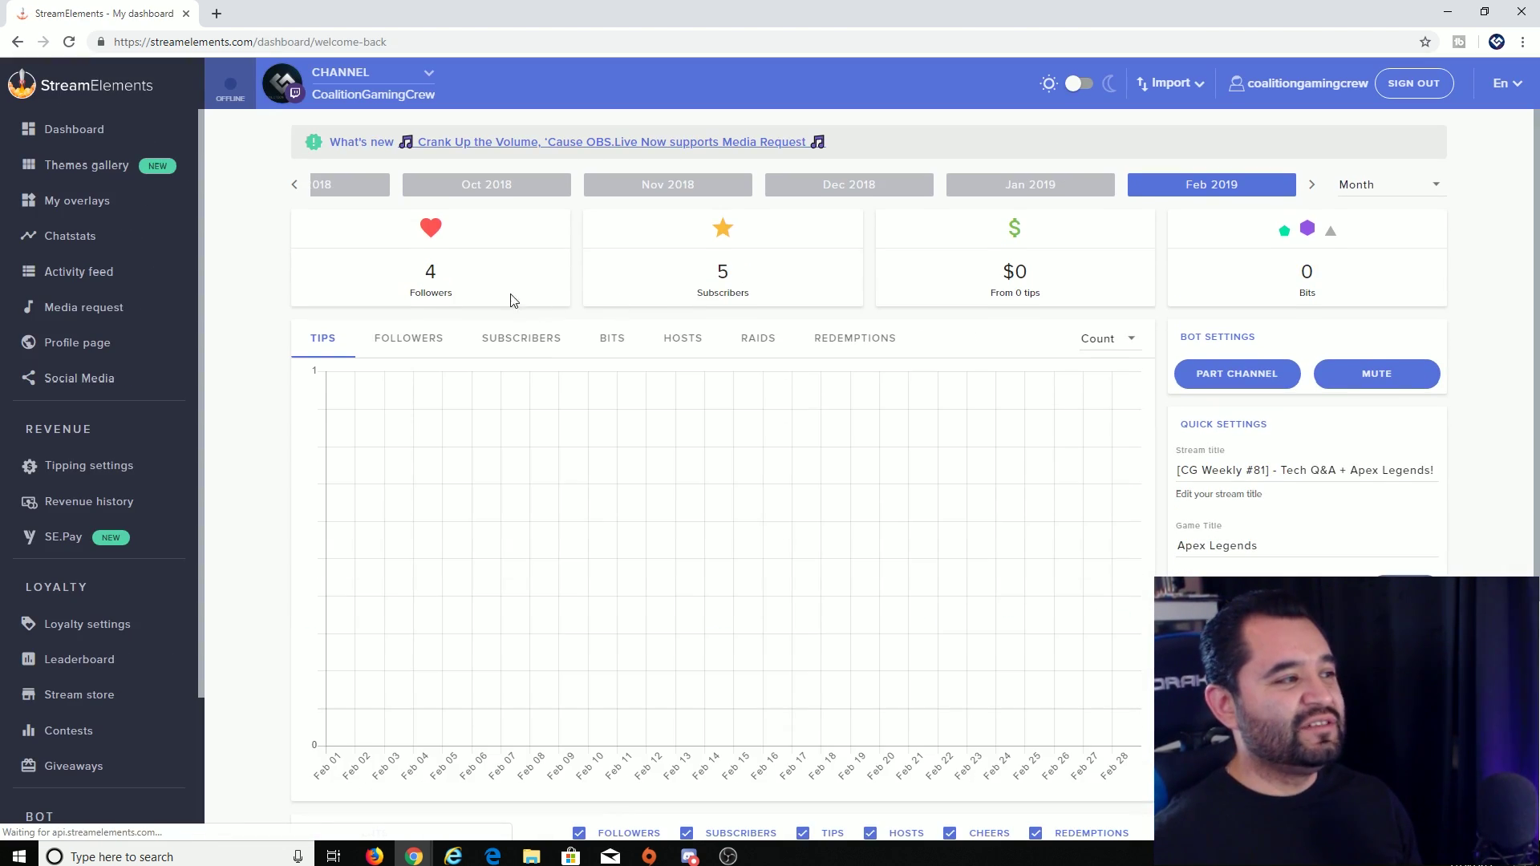
left_click(110, 165)
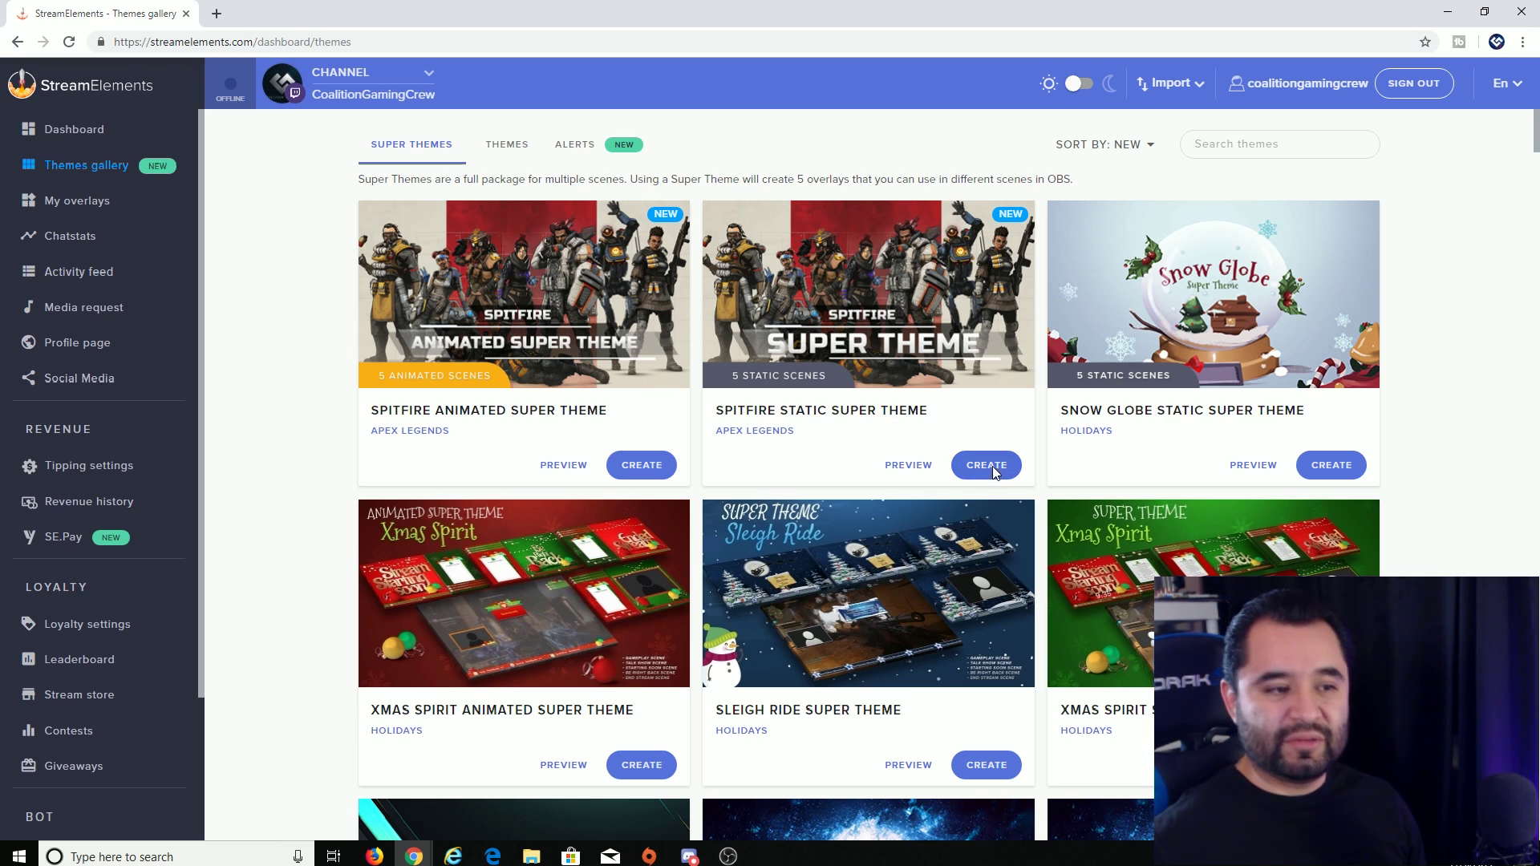
left_click(993, 466)
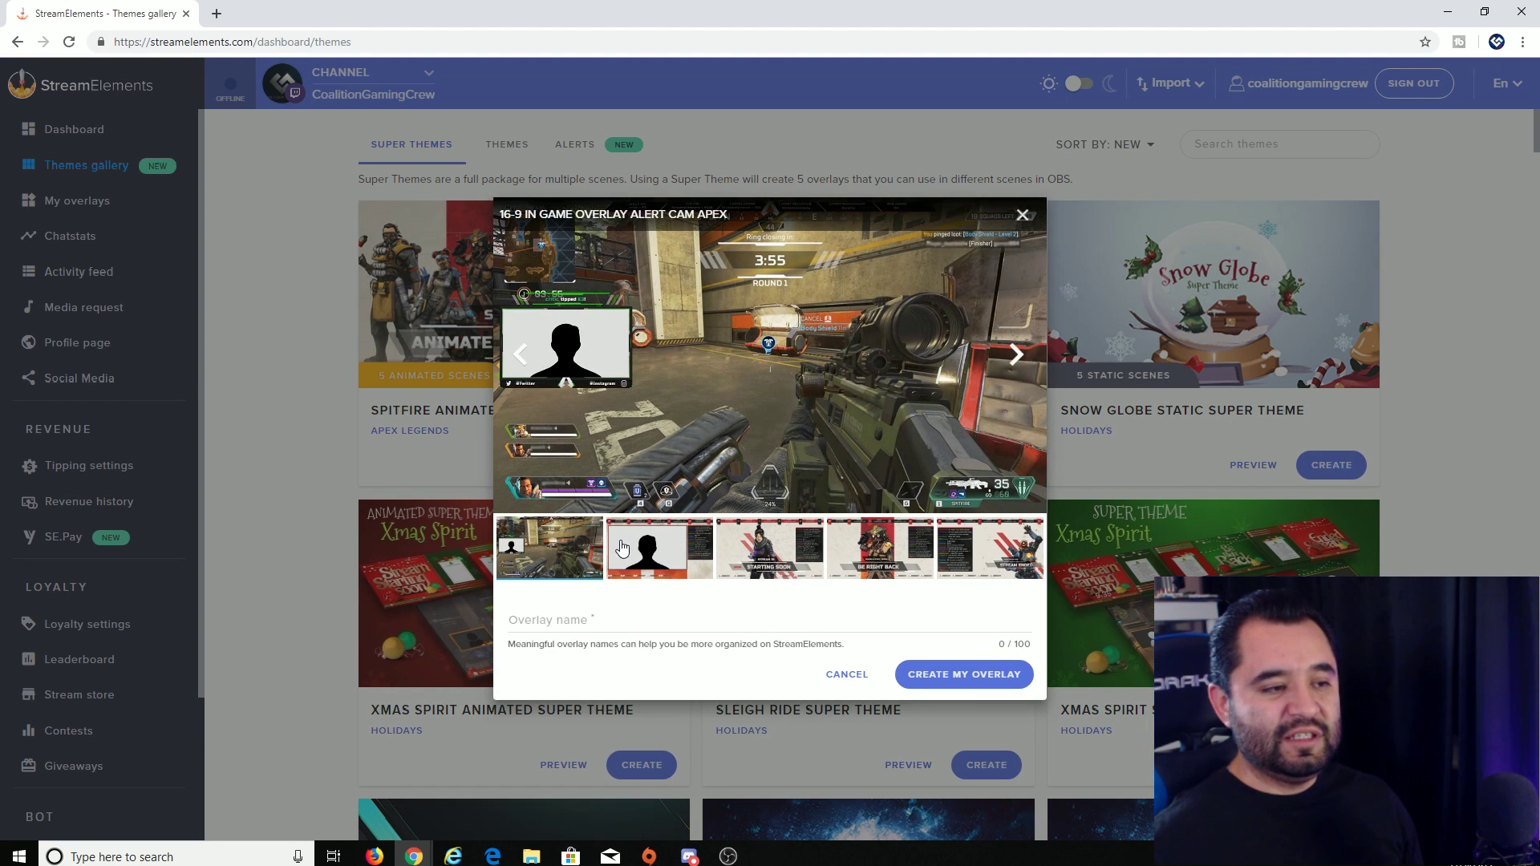
- Preview the theme's webcam, Starting Soon, Be Right Back, Stream Ended and gameplay scenes
left_click(660, 561)
left_click(760, 576)
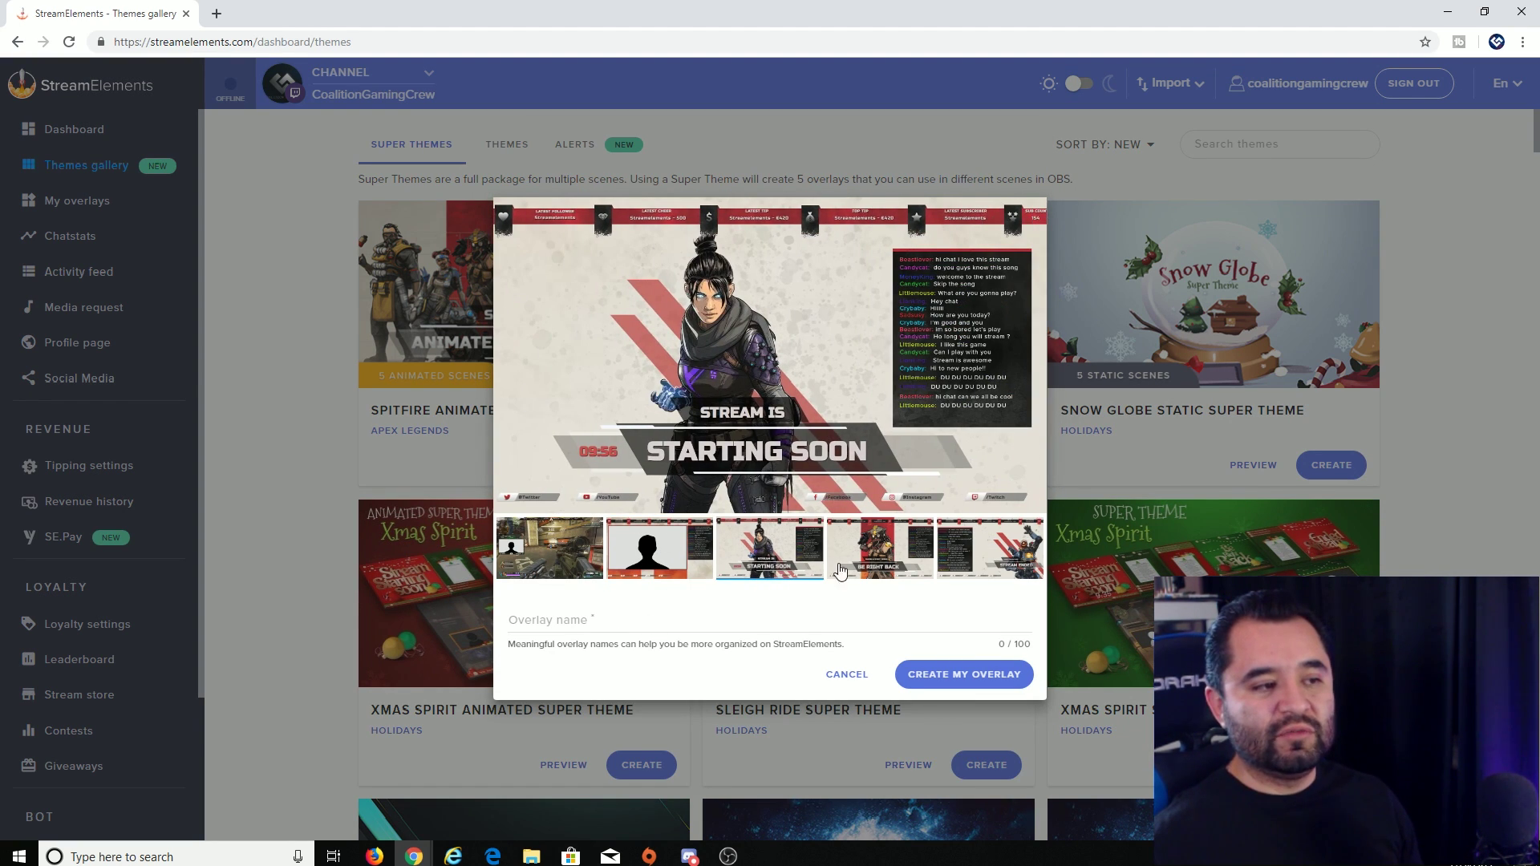
left_click(870, 571)
left_click(964, 567)
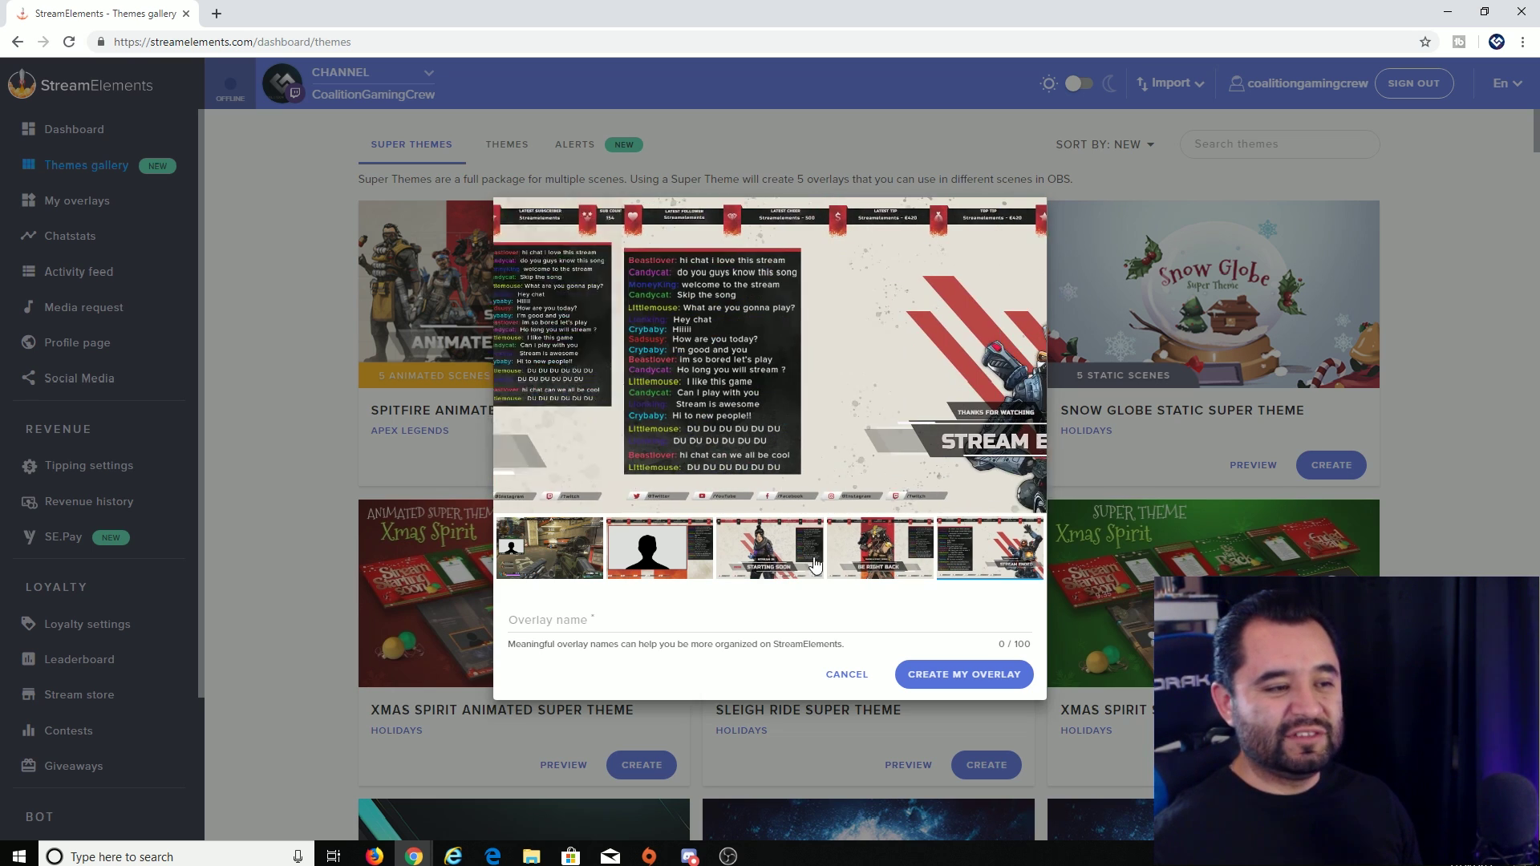
left_click(576, 575)
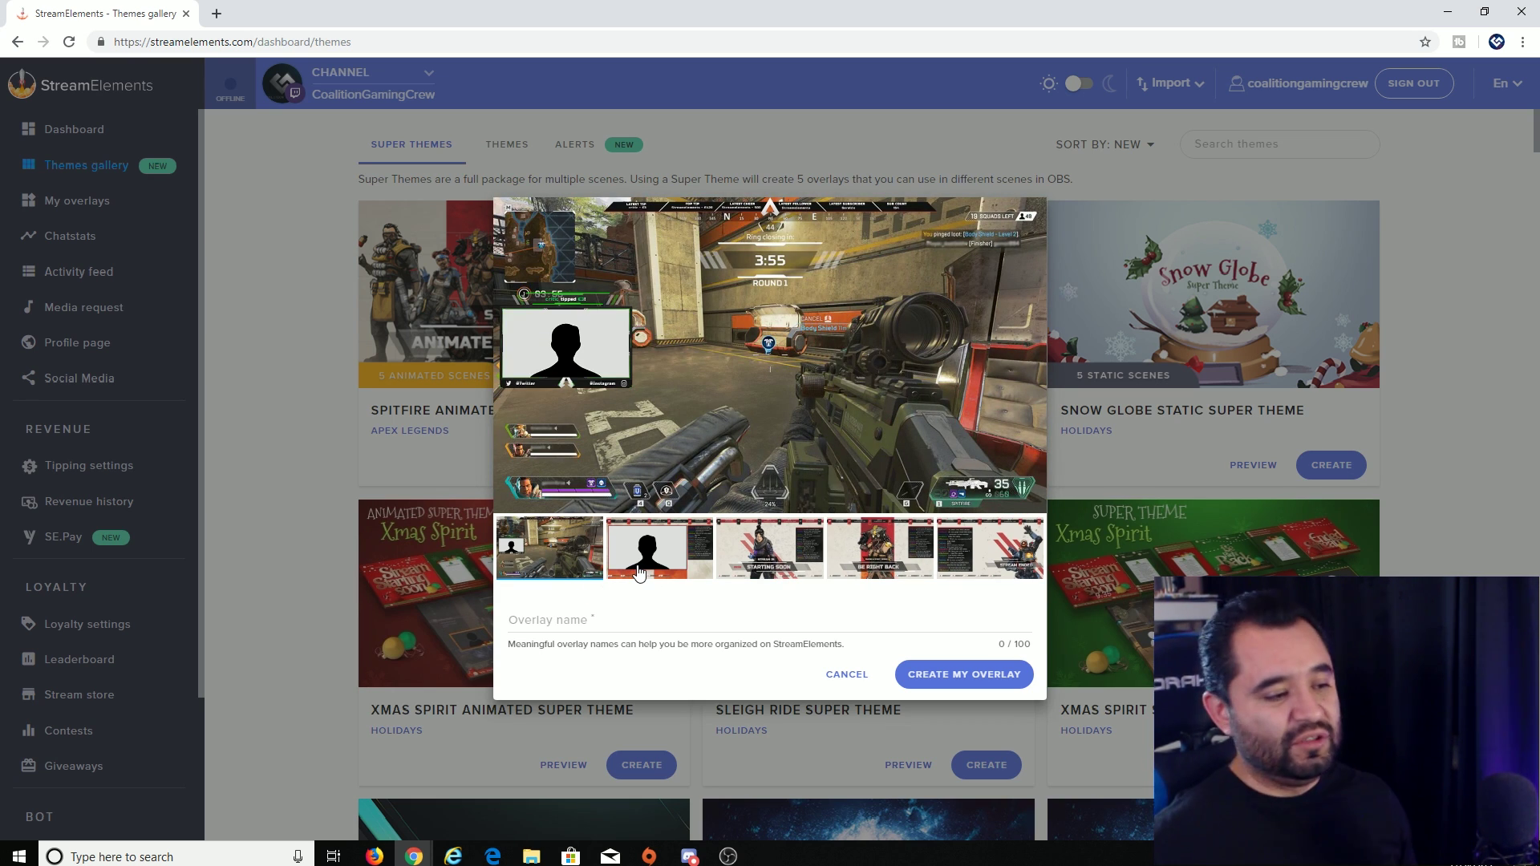
- Create the overlays named 'Apex' and copy the in-game scene link
left_click(968, 679)
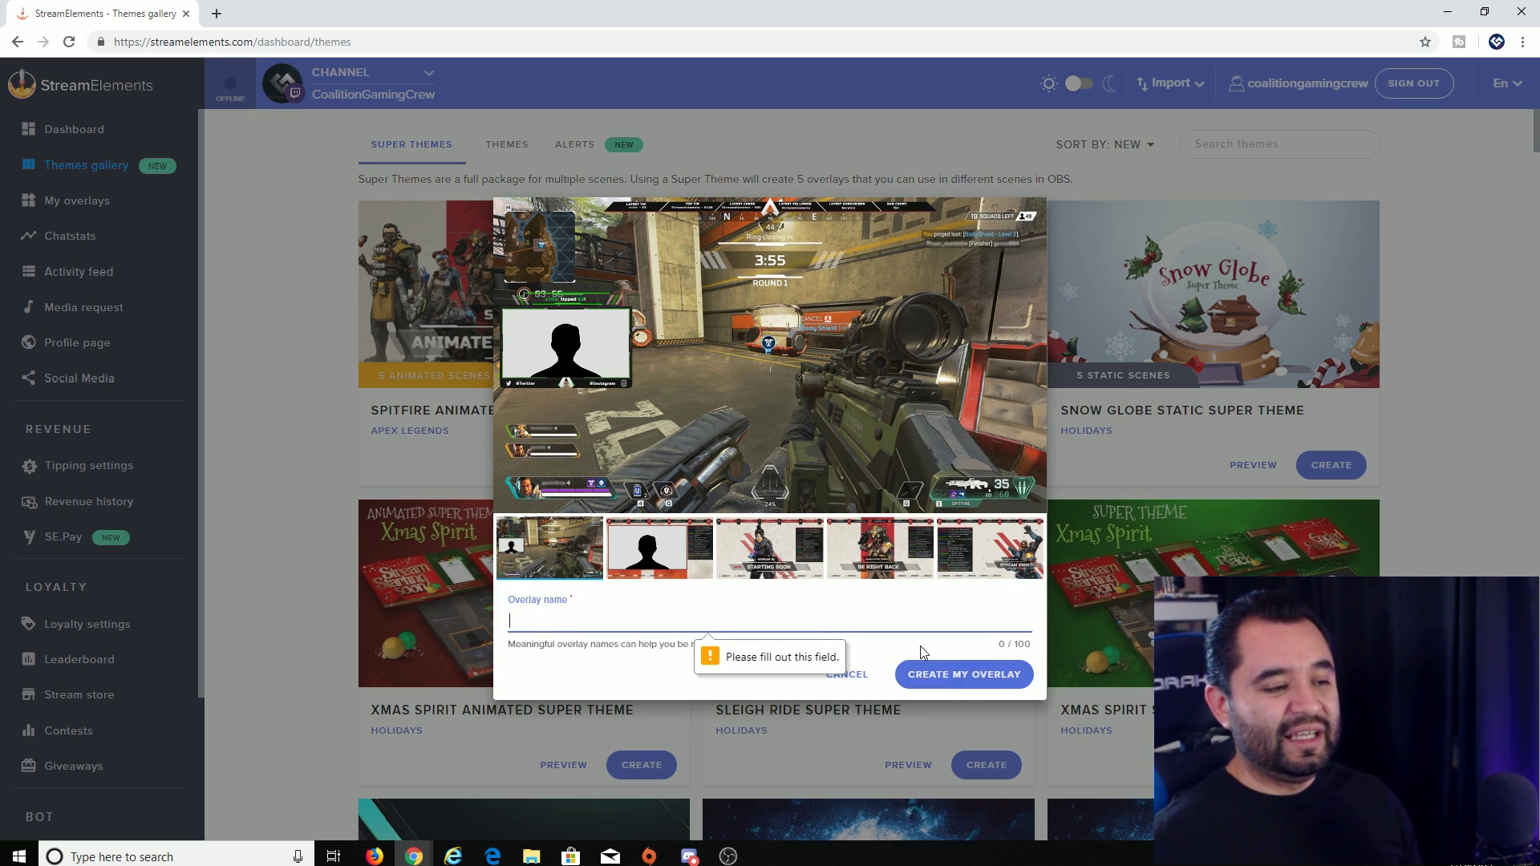
type("Apex")
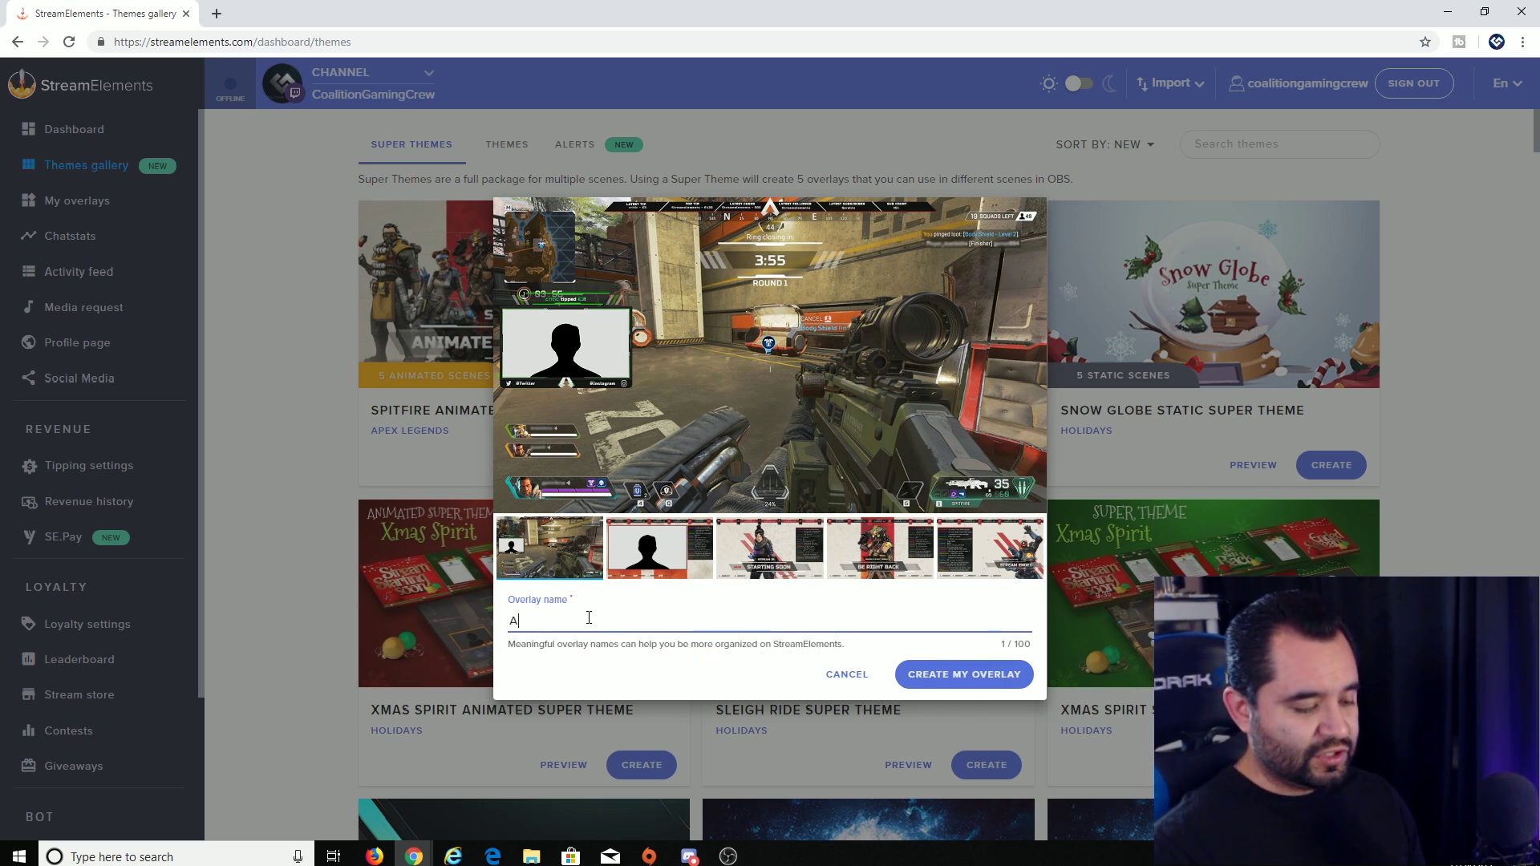
left_click(954, 679)
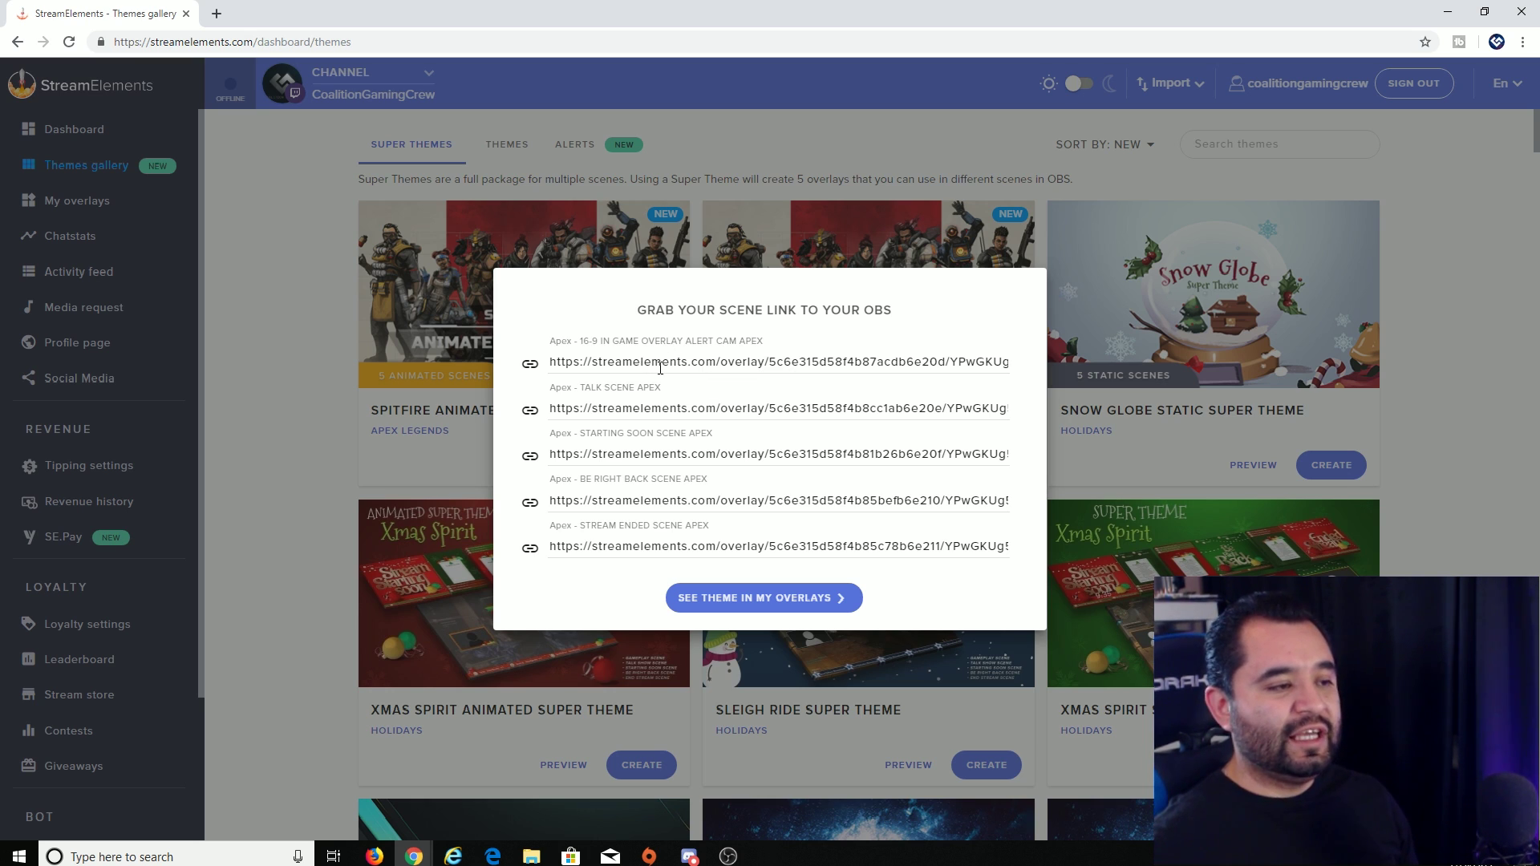
left_click(530, 364)
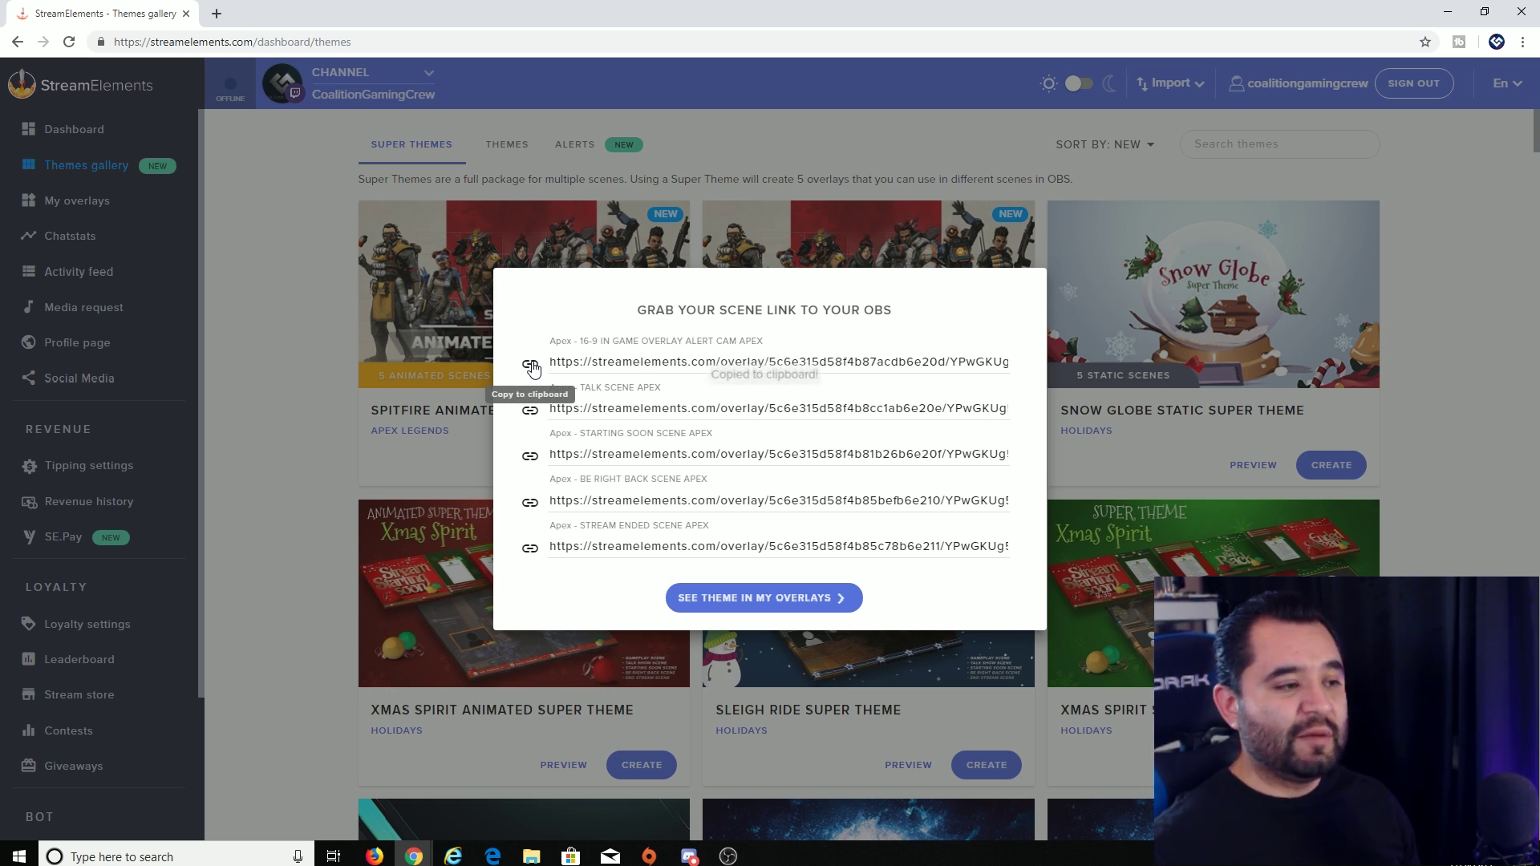
left_click(728, 856)
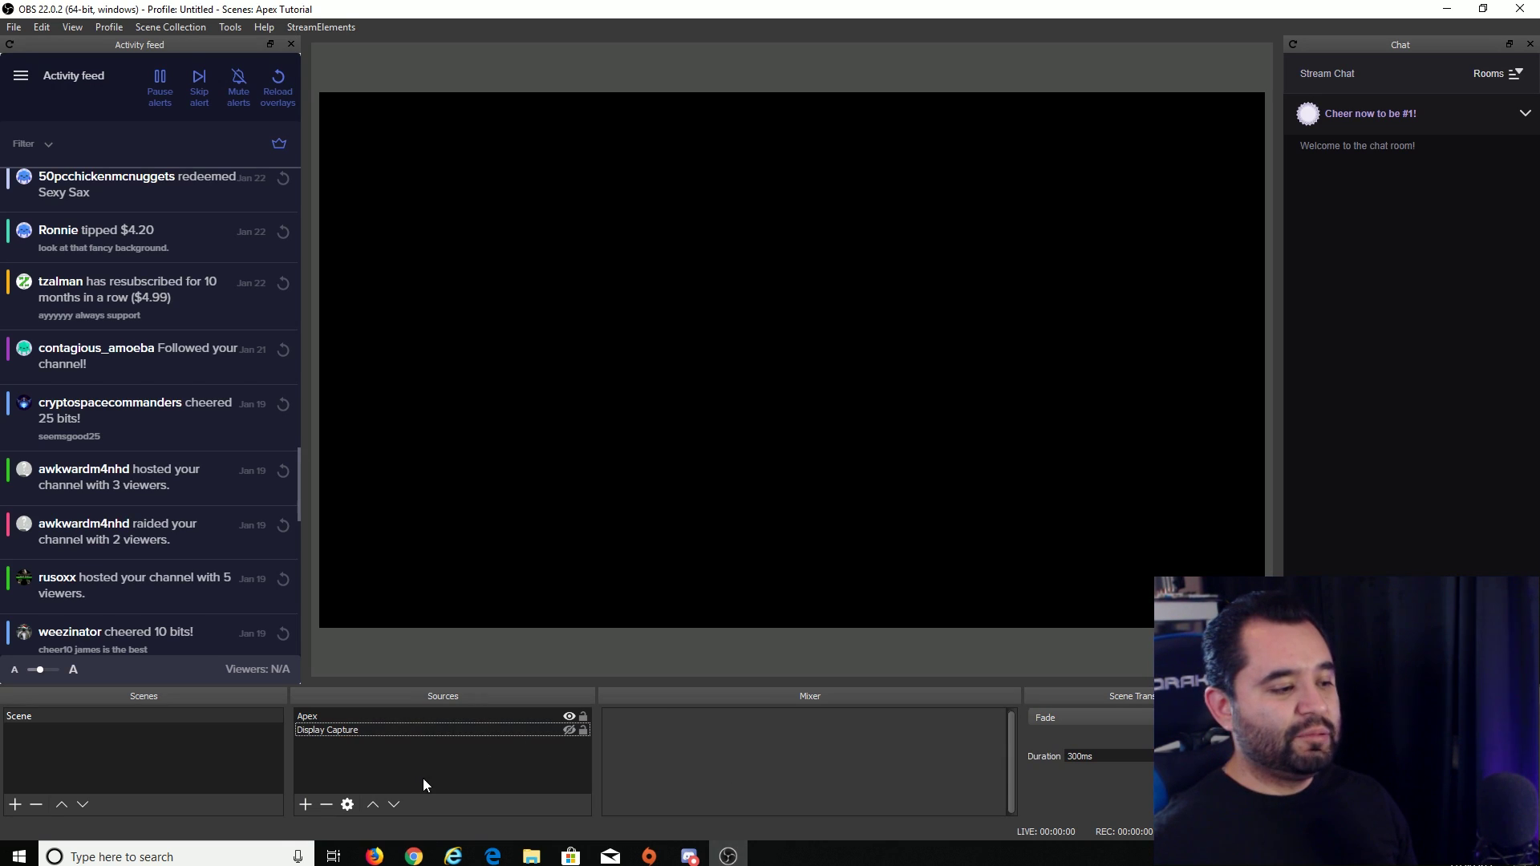
- Add an 'In game overlay' browser source with the copied overlay URL, width 1920, shutdown when hidden
left_click(312, 803)
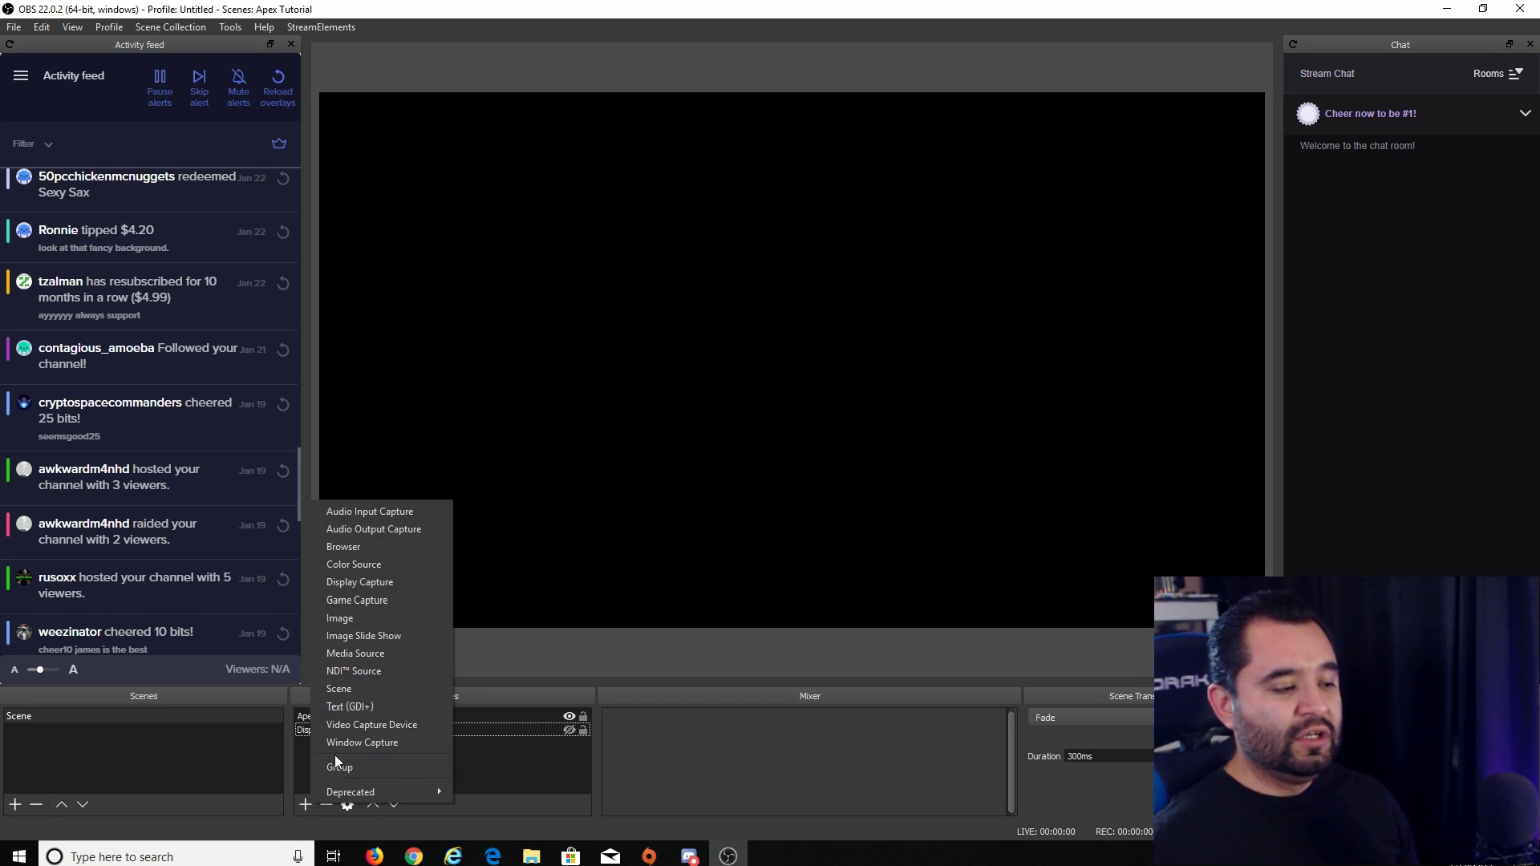
left_click(401, 549)
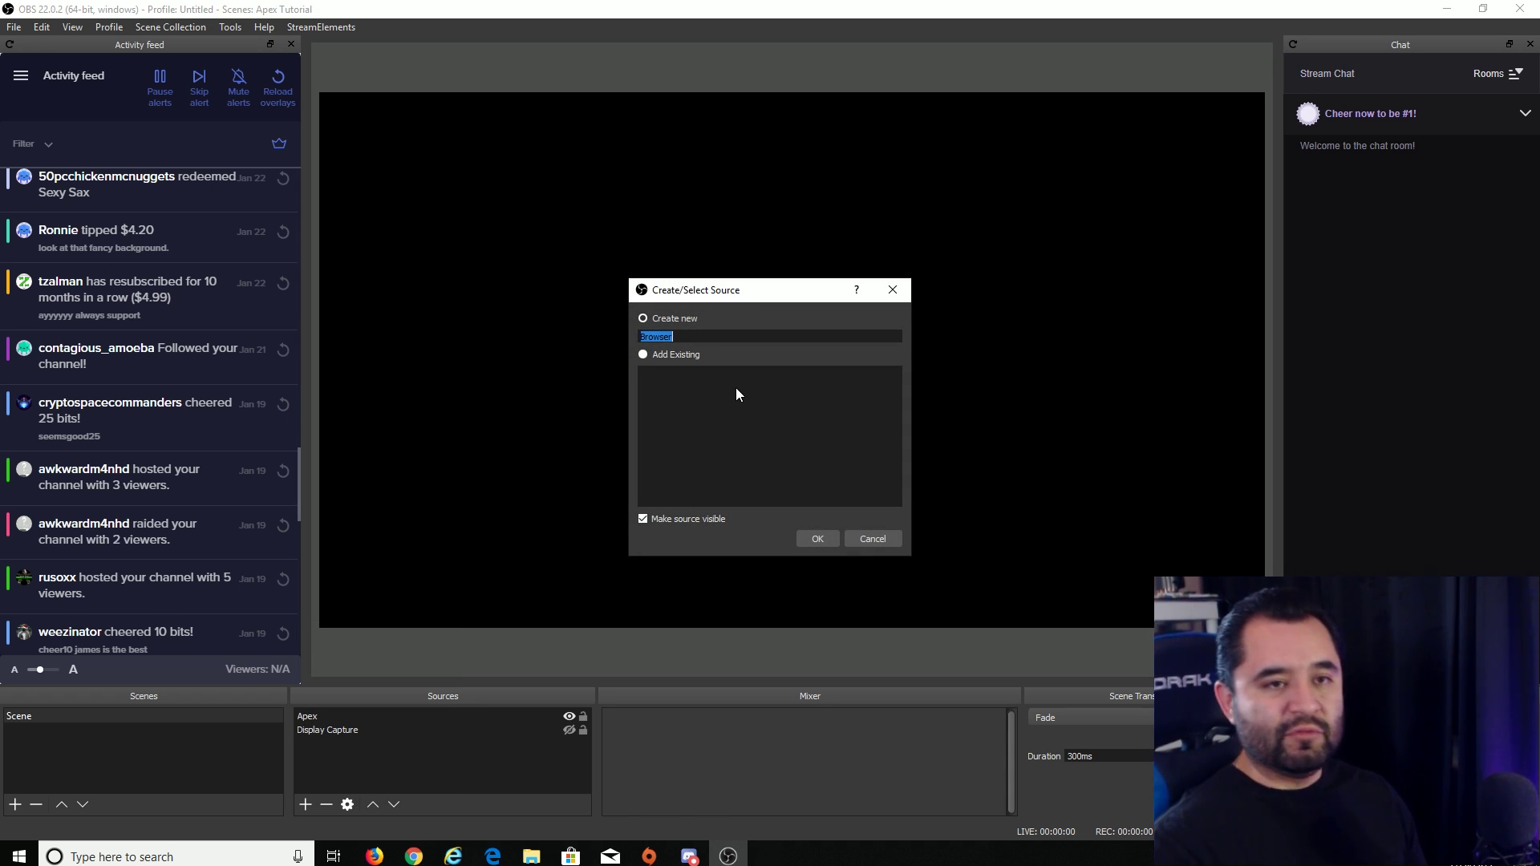
type("In game ov")
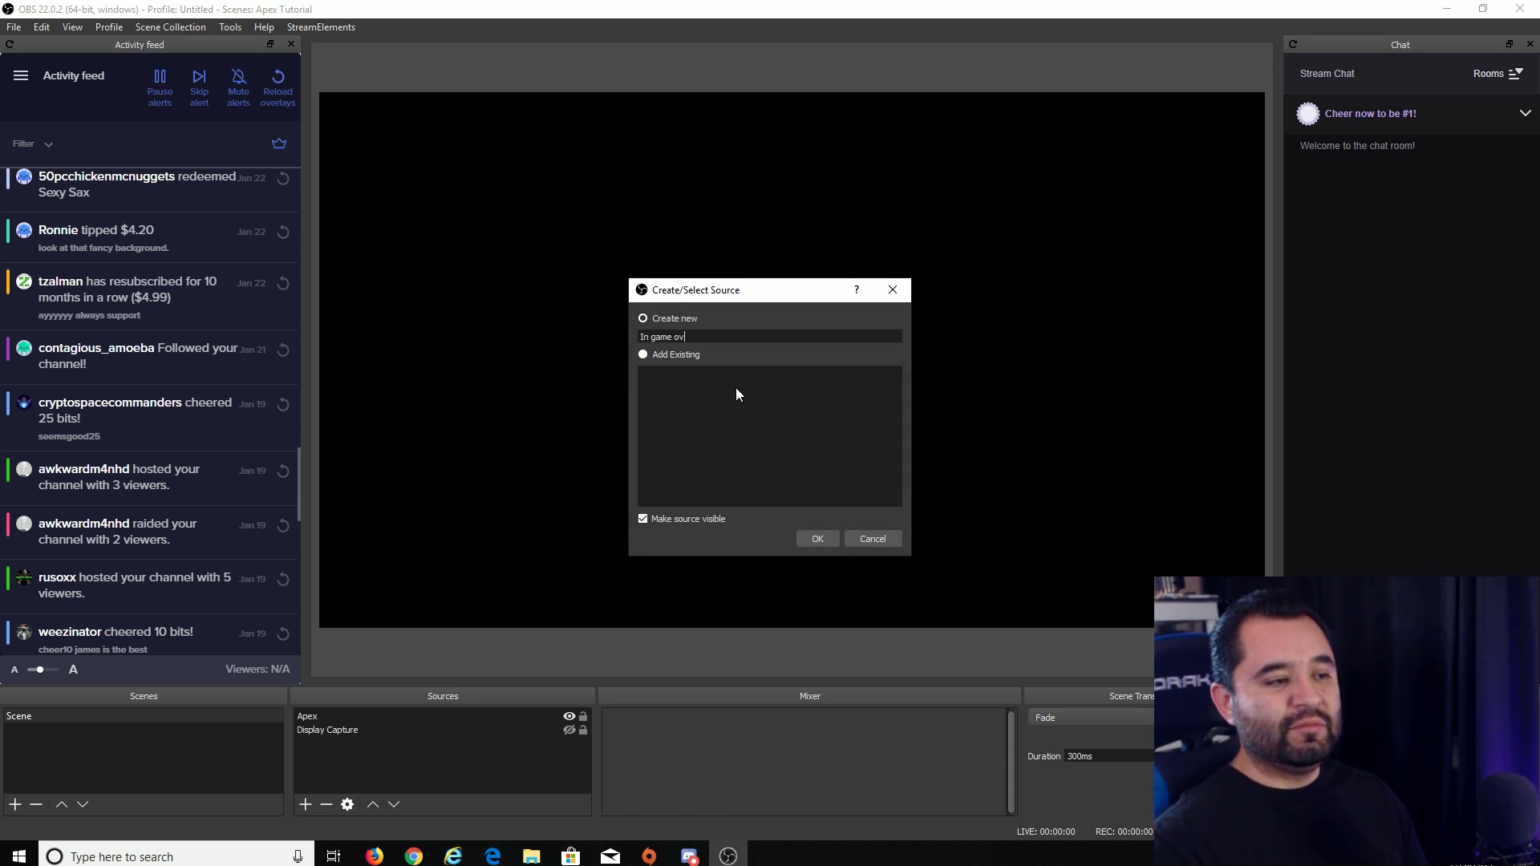
type("erlay")
key("Return")
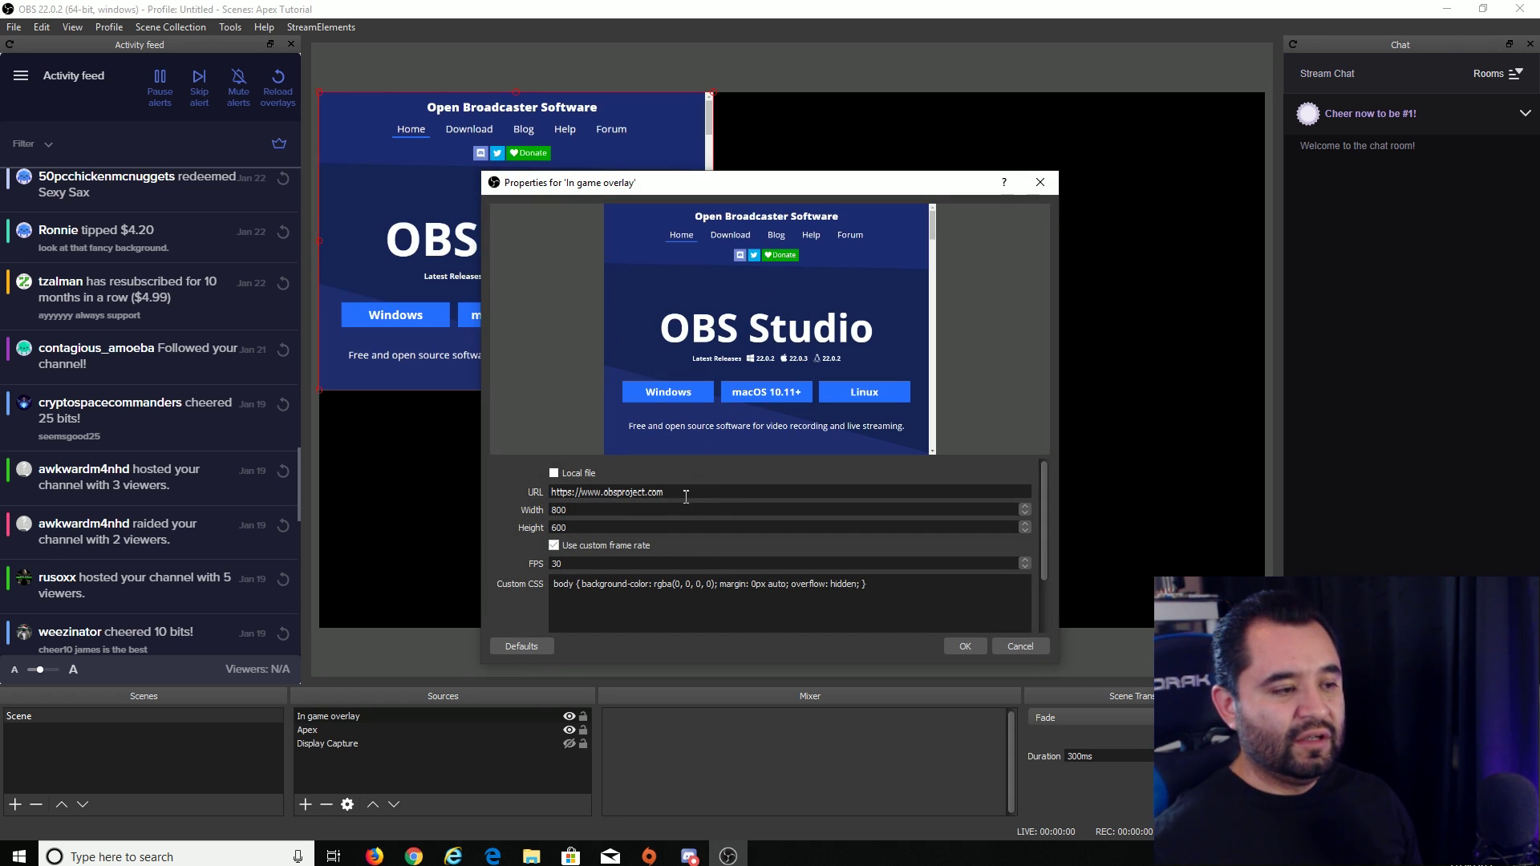
left_click_drag(686, 497, 552, 492)
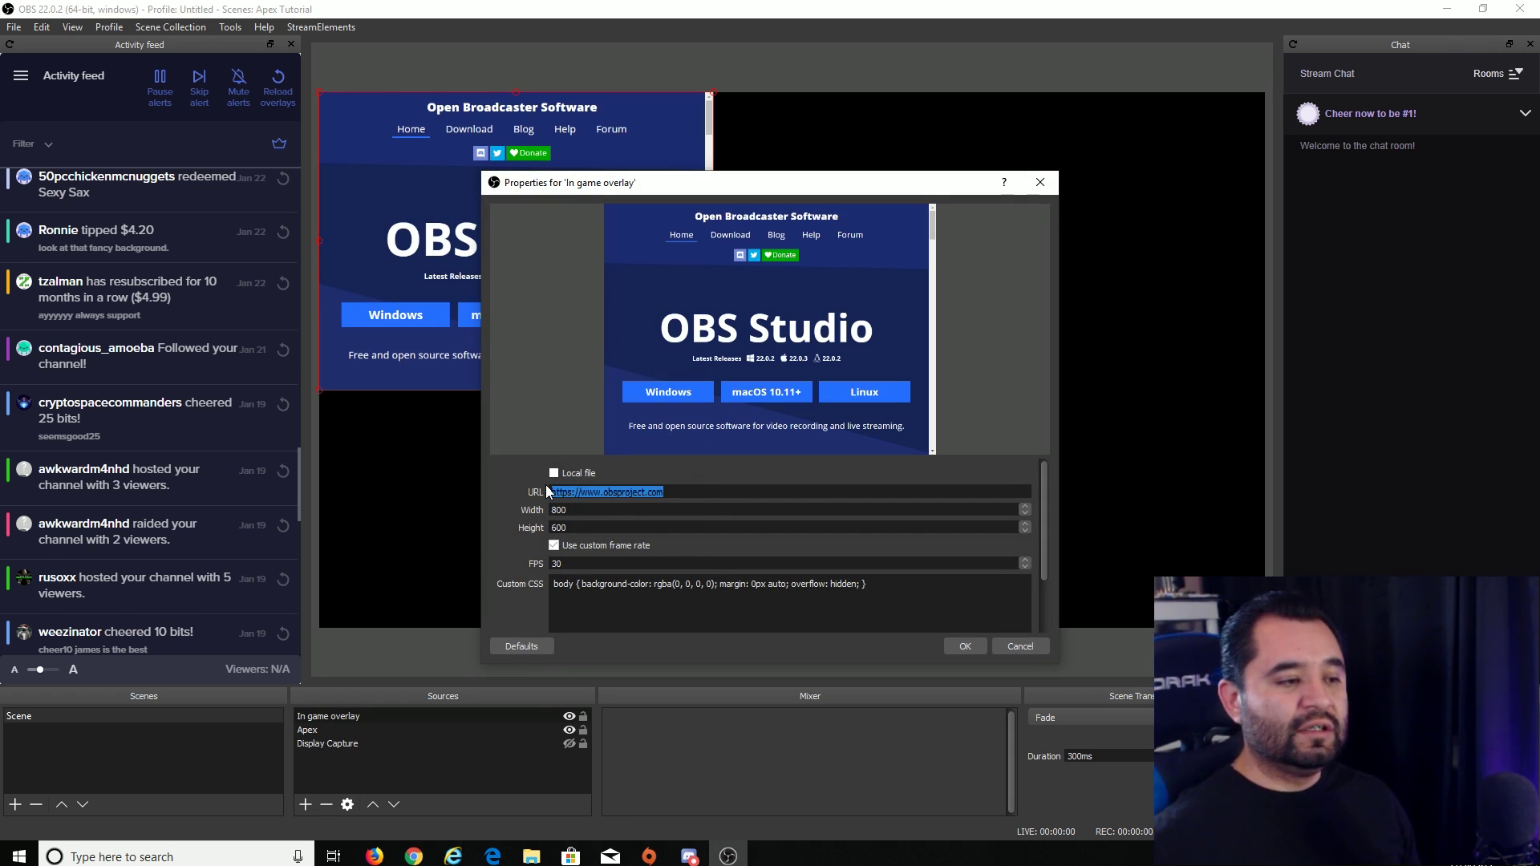
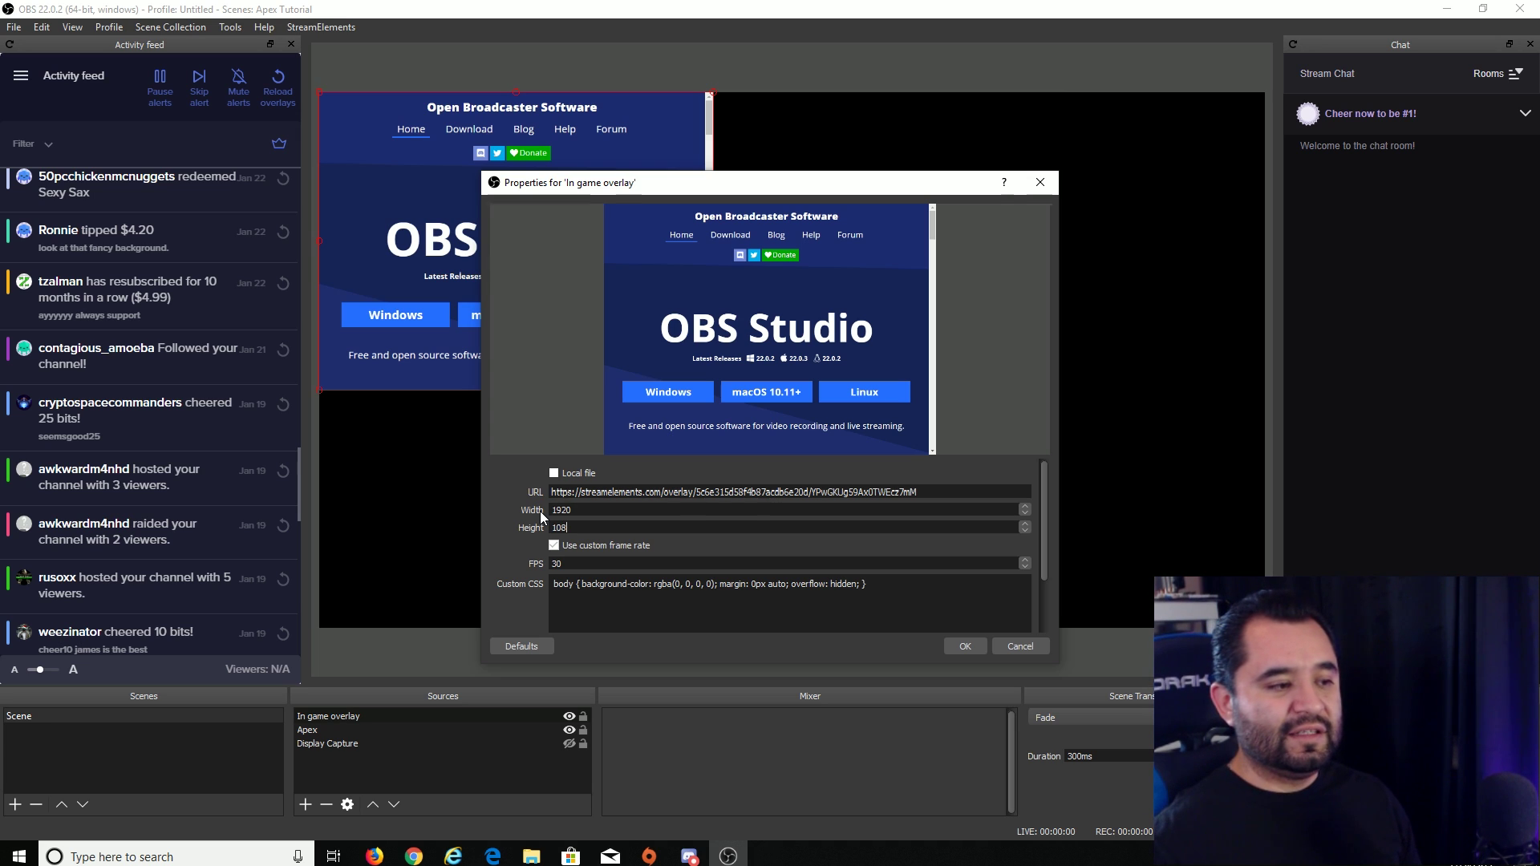
left_click_drag(1044, 484, 1046, 523)
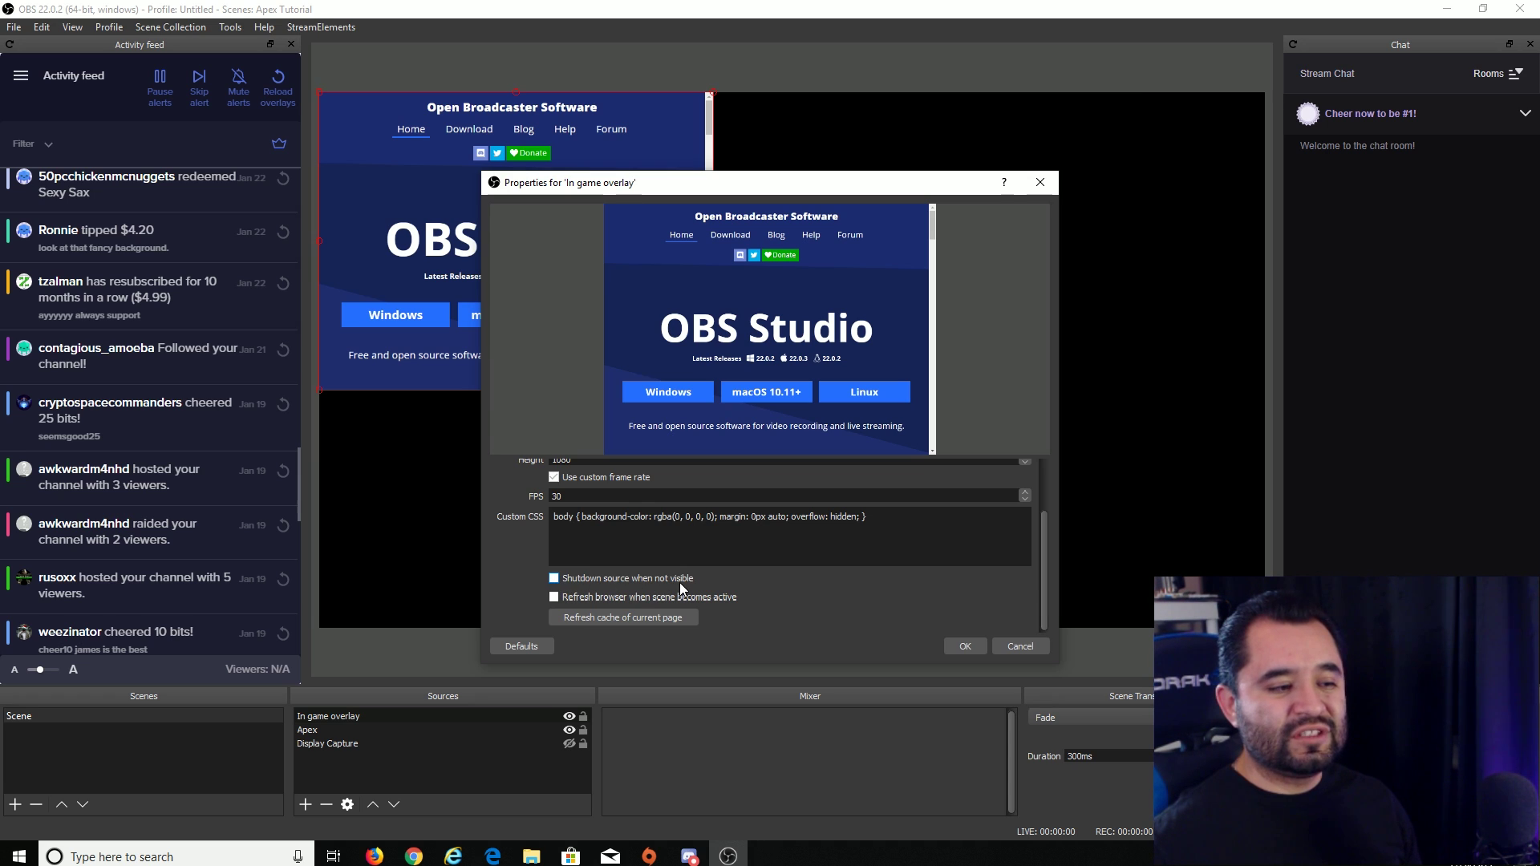
left_click(554, 579)
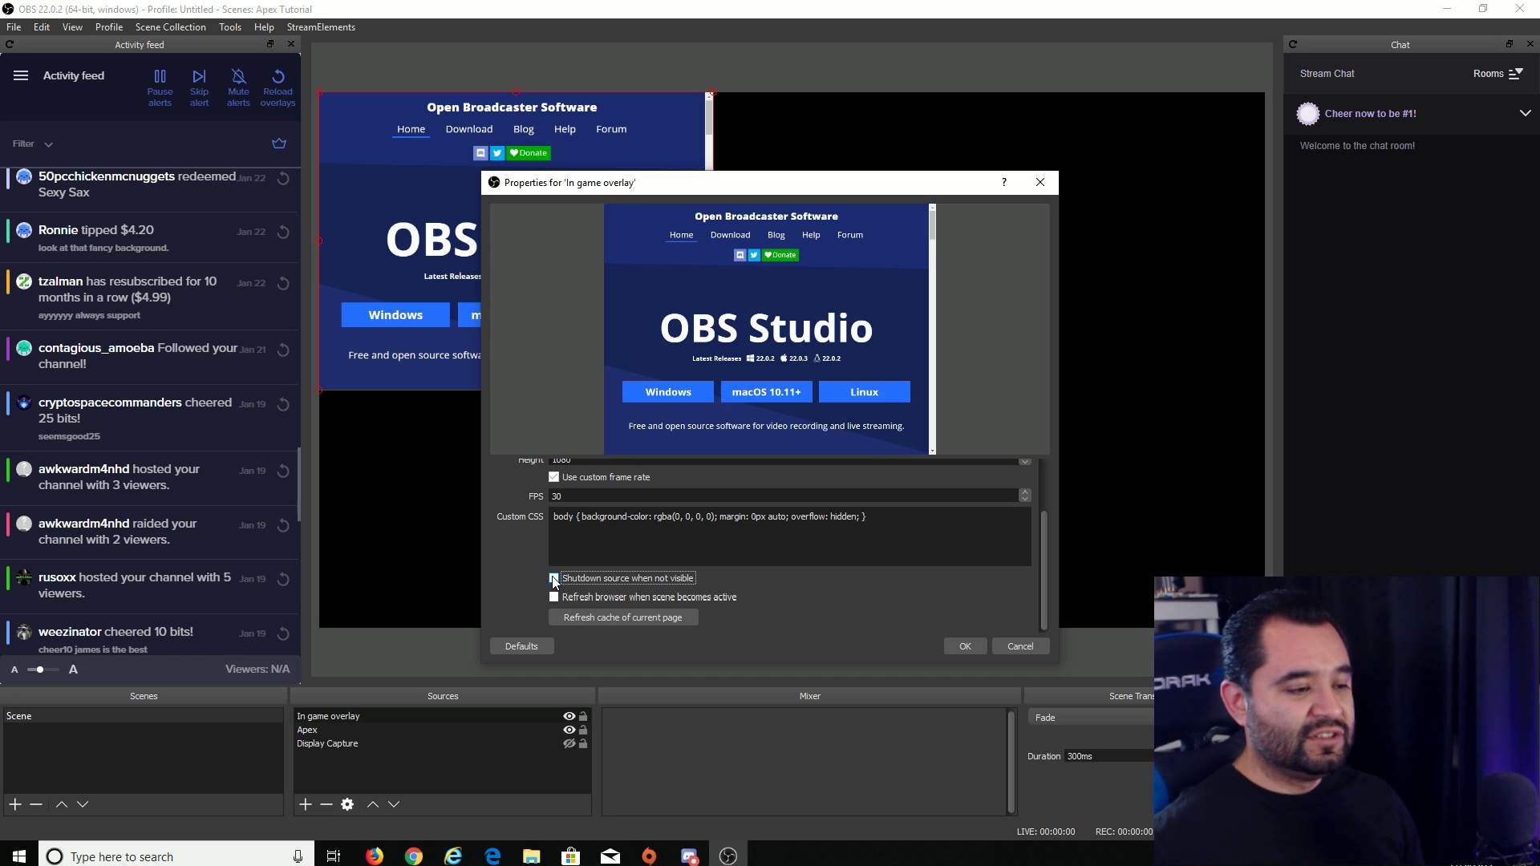
left_click(963, 647)
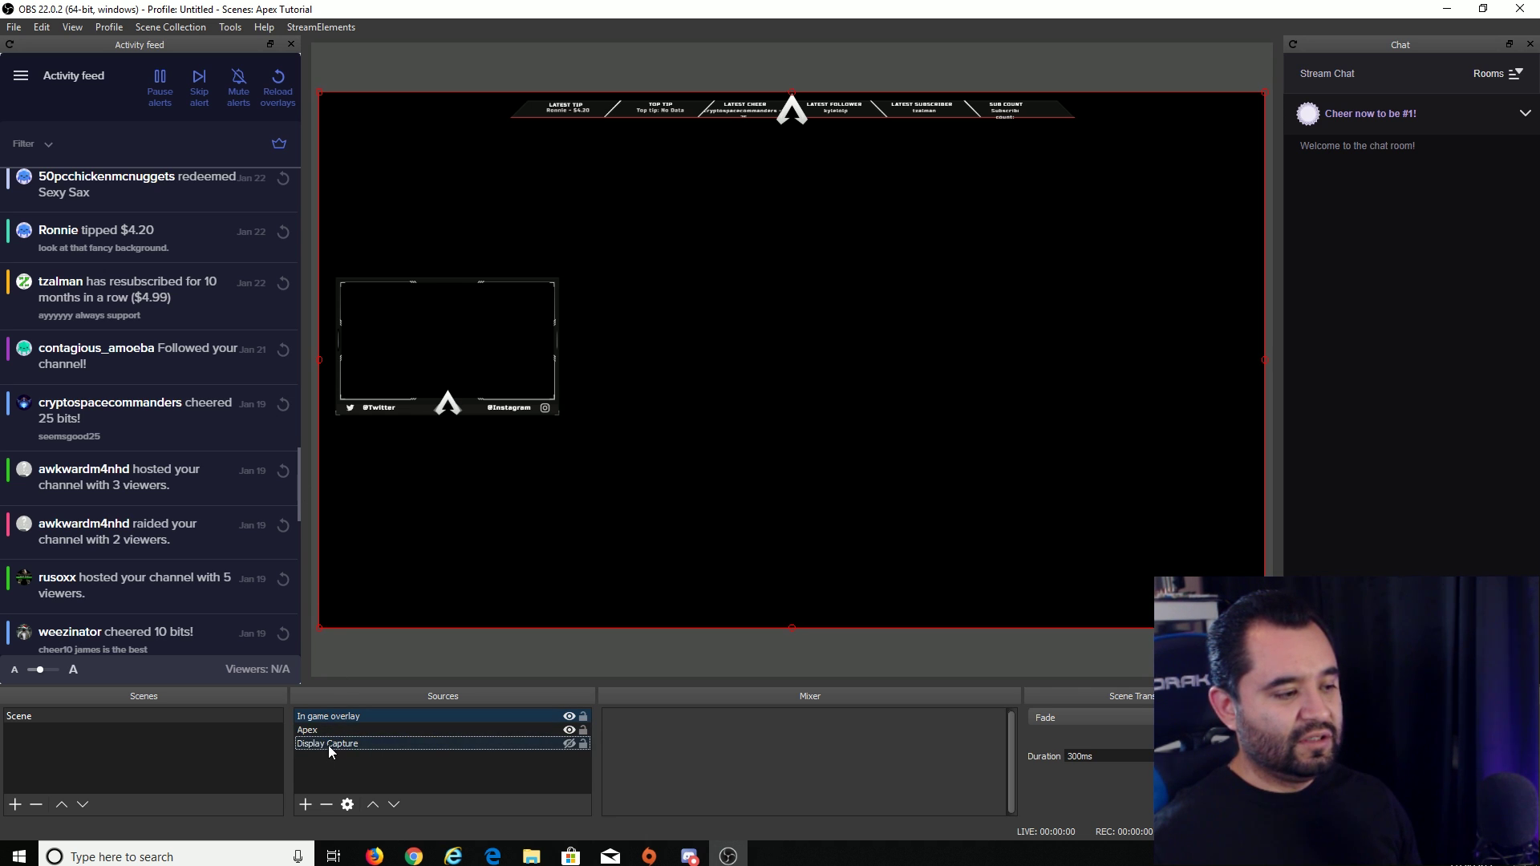
- Select the In game overlay source to check it in the preview, then deselect it
left_click(345, 773)
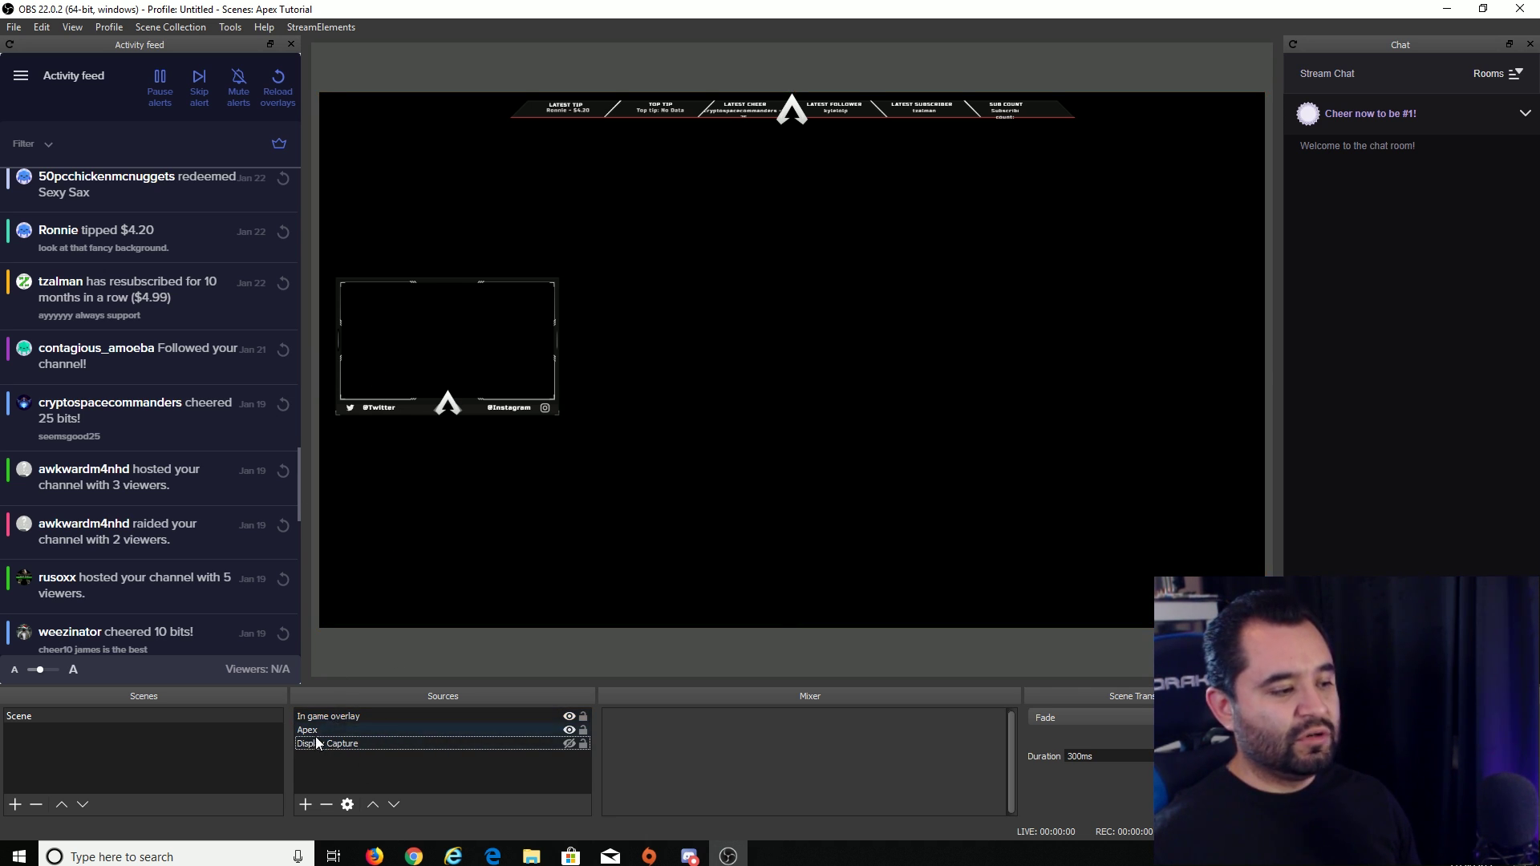
left_click(336, 720)
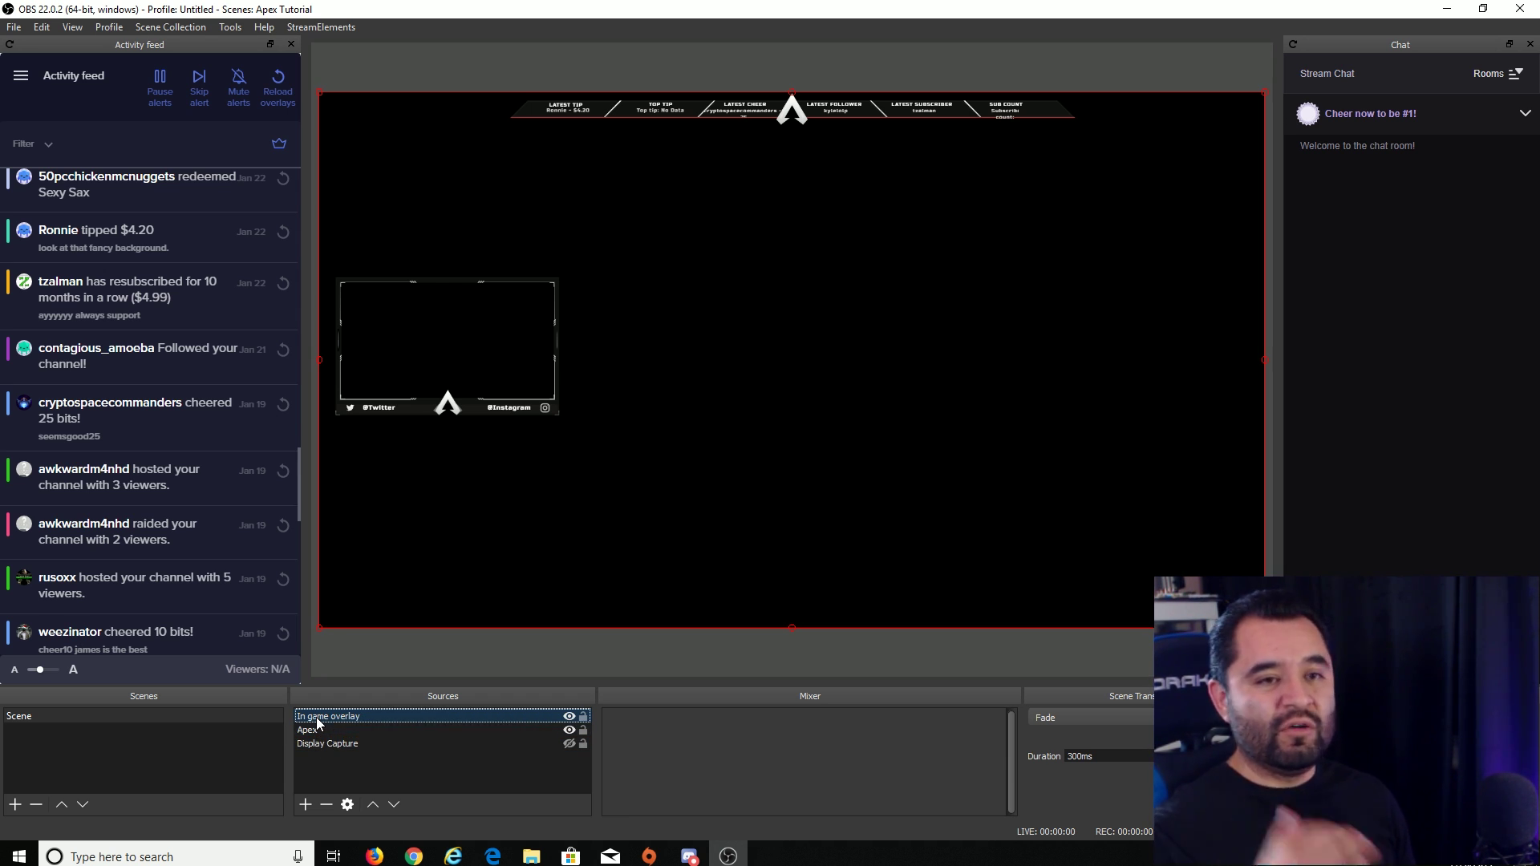
left_click(143, 723)
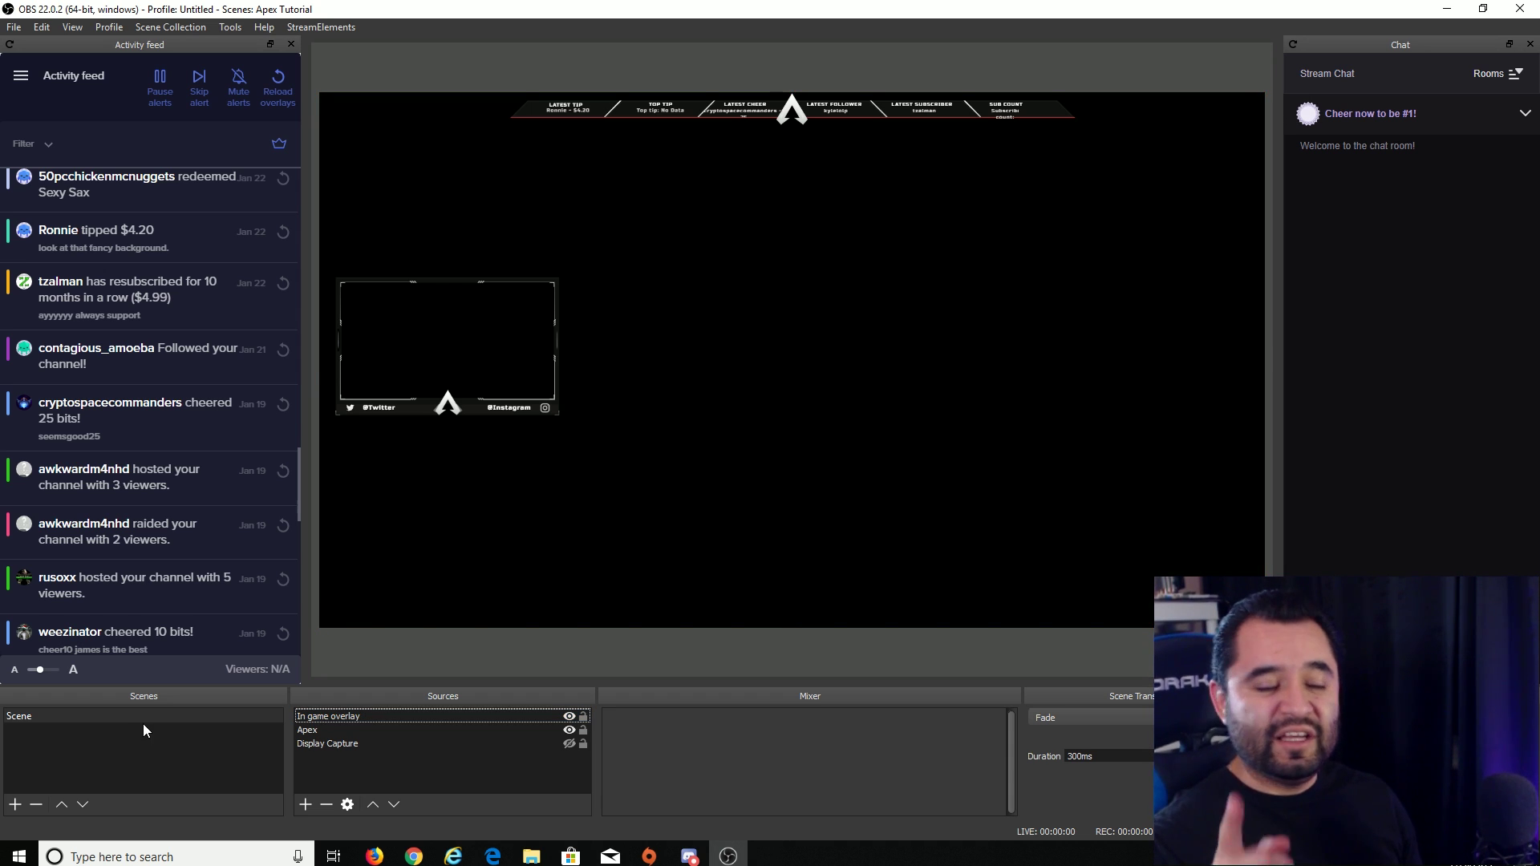
- Create Scene 2 and add a browser source named 'Starting Soon' to it
left_click(15, 804)
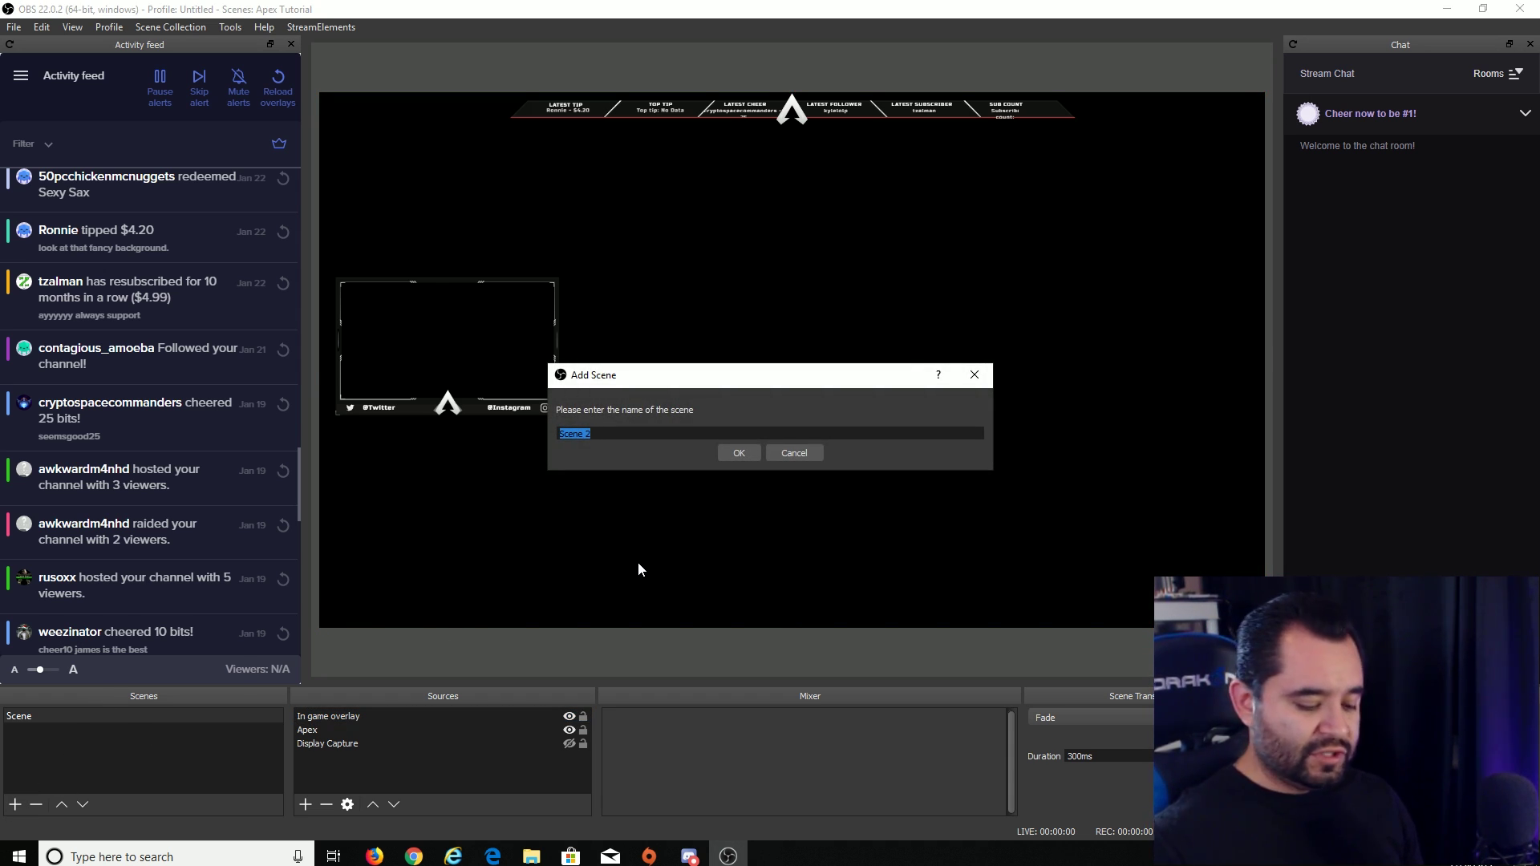
key("Return")
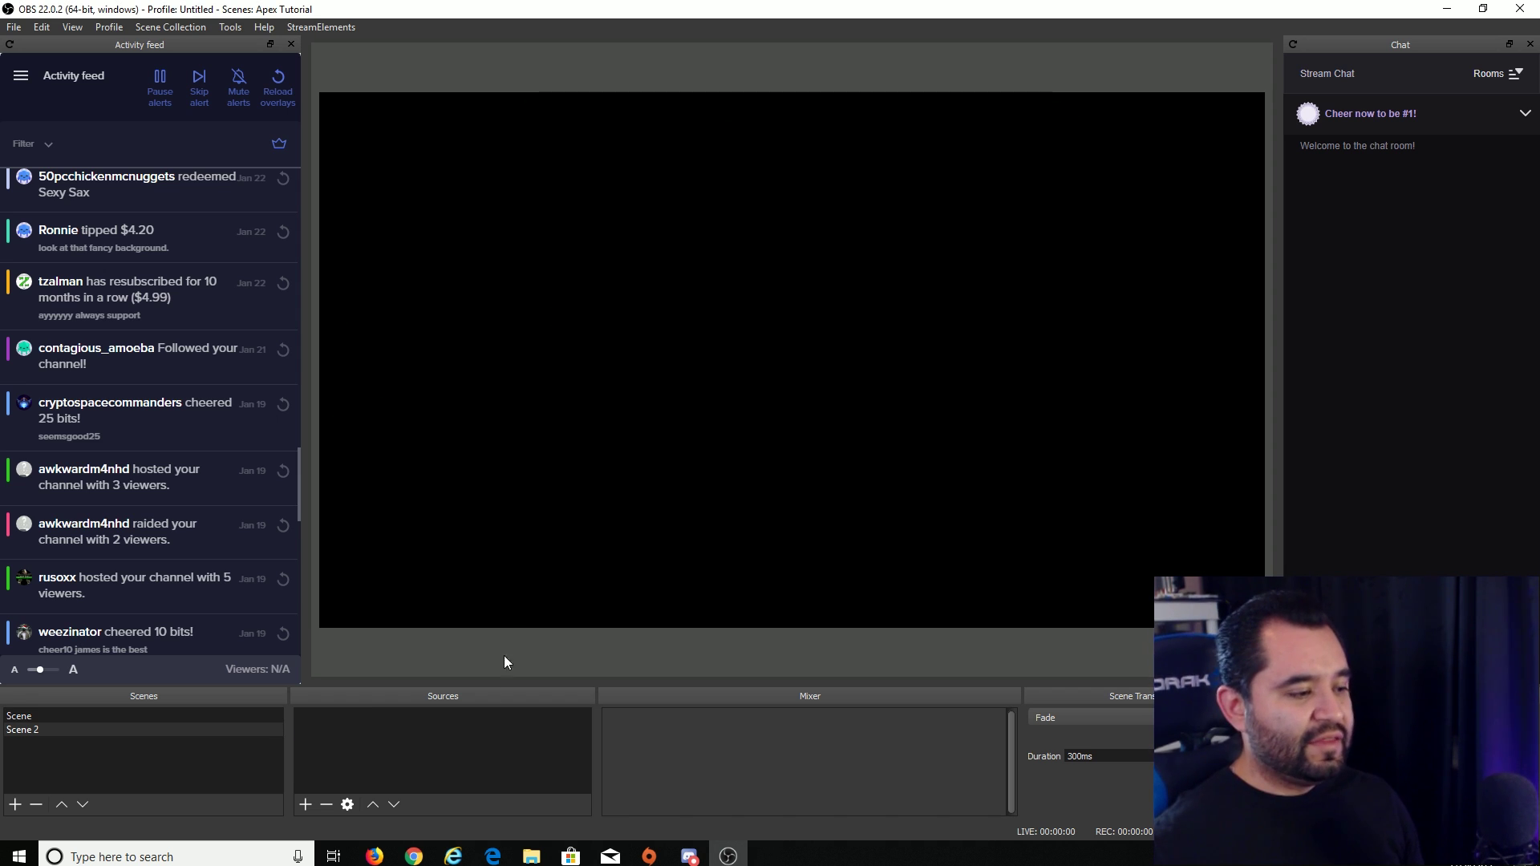
left_click(307, 802)
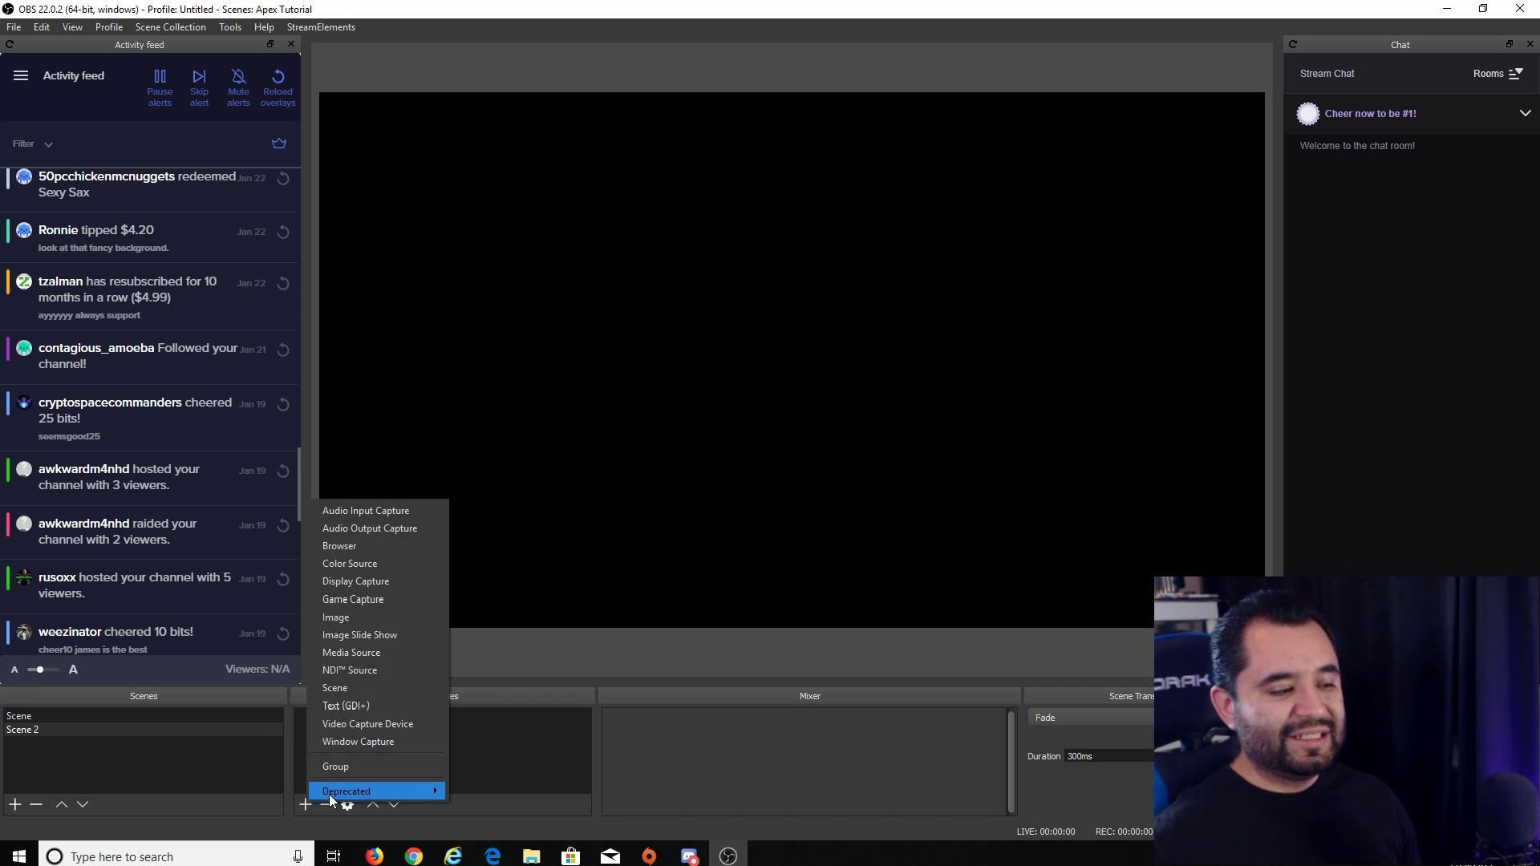
left_click(382, 547)
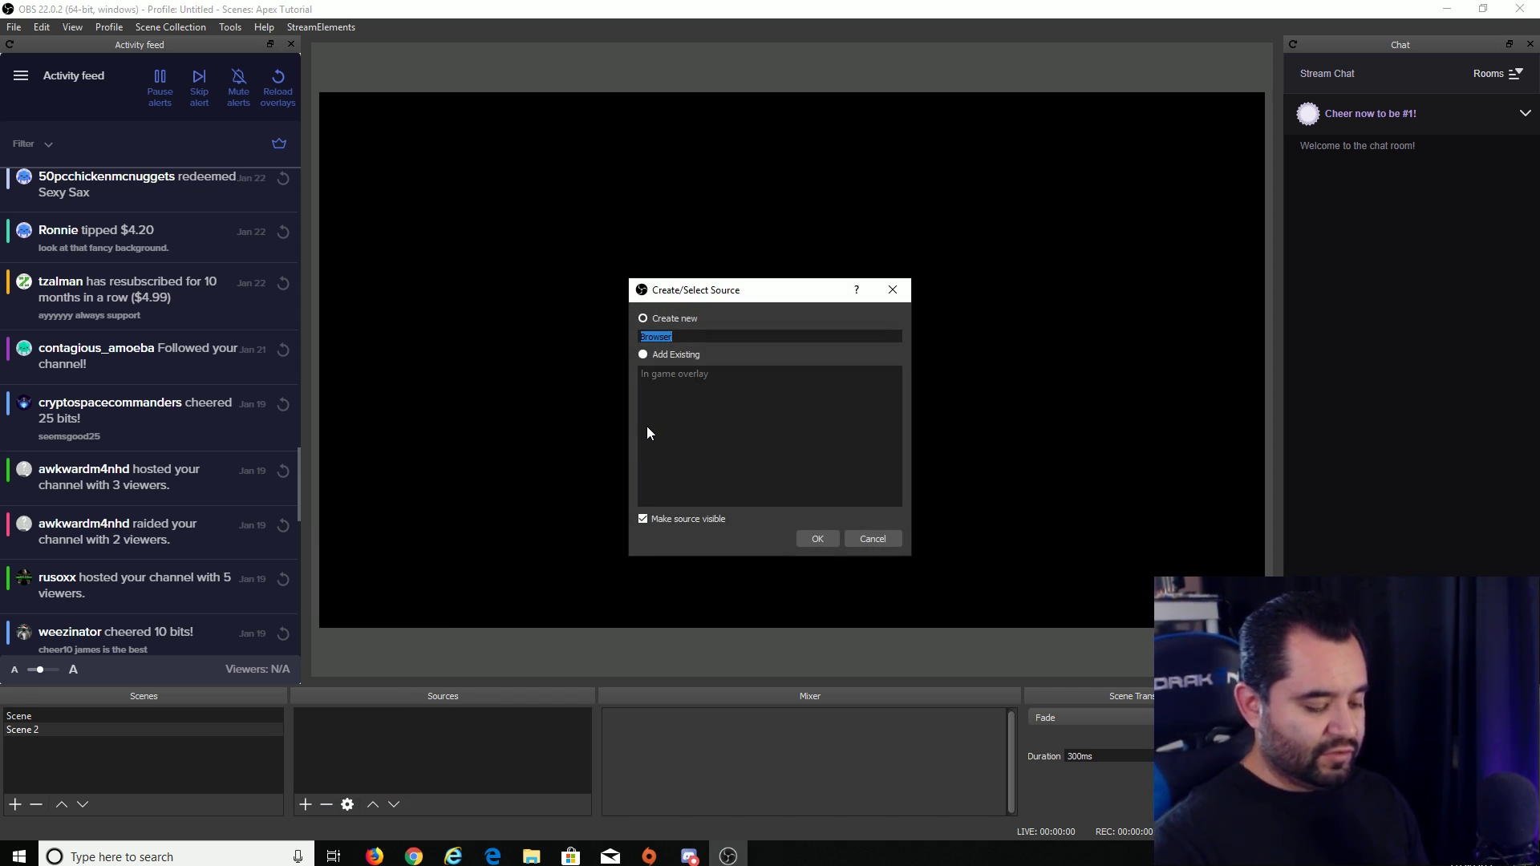
type("Starting Soon")
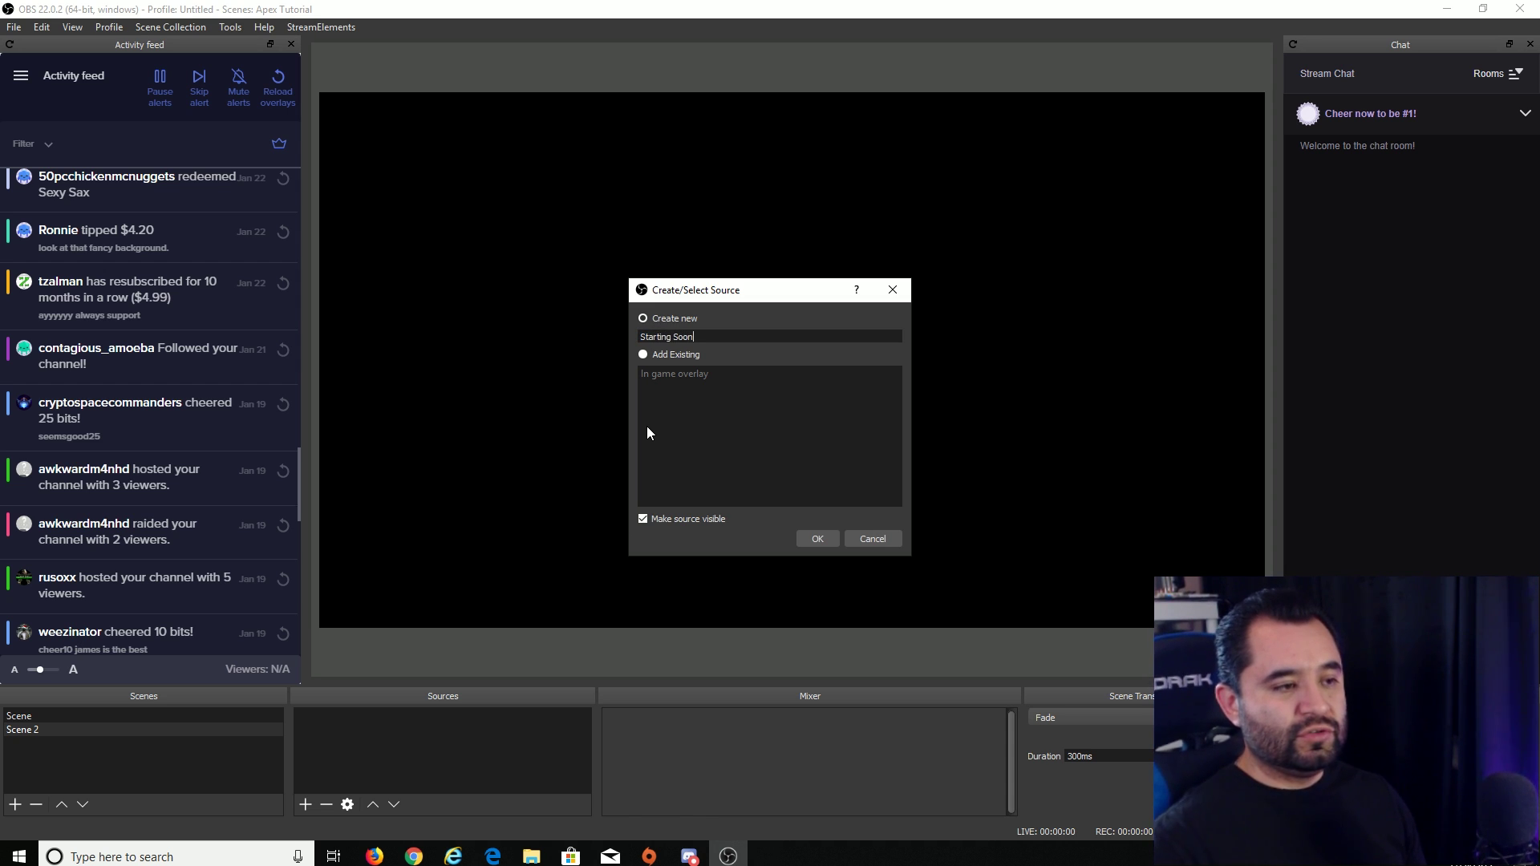
left_click(818, 539)
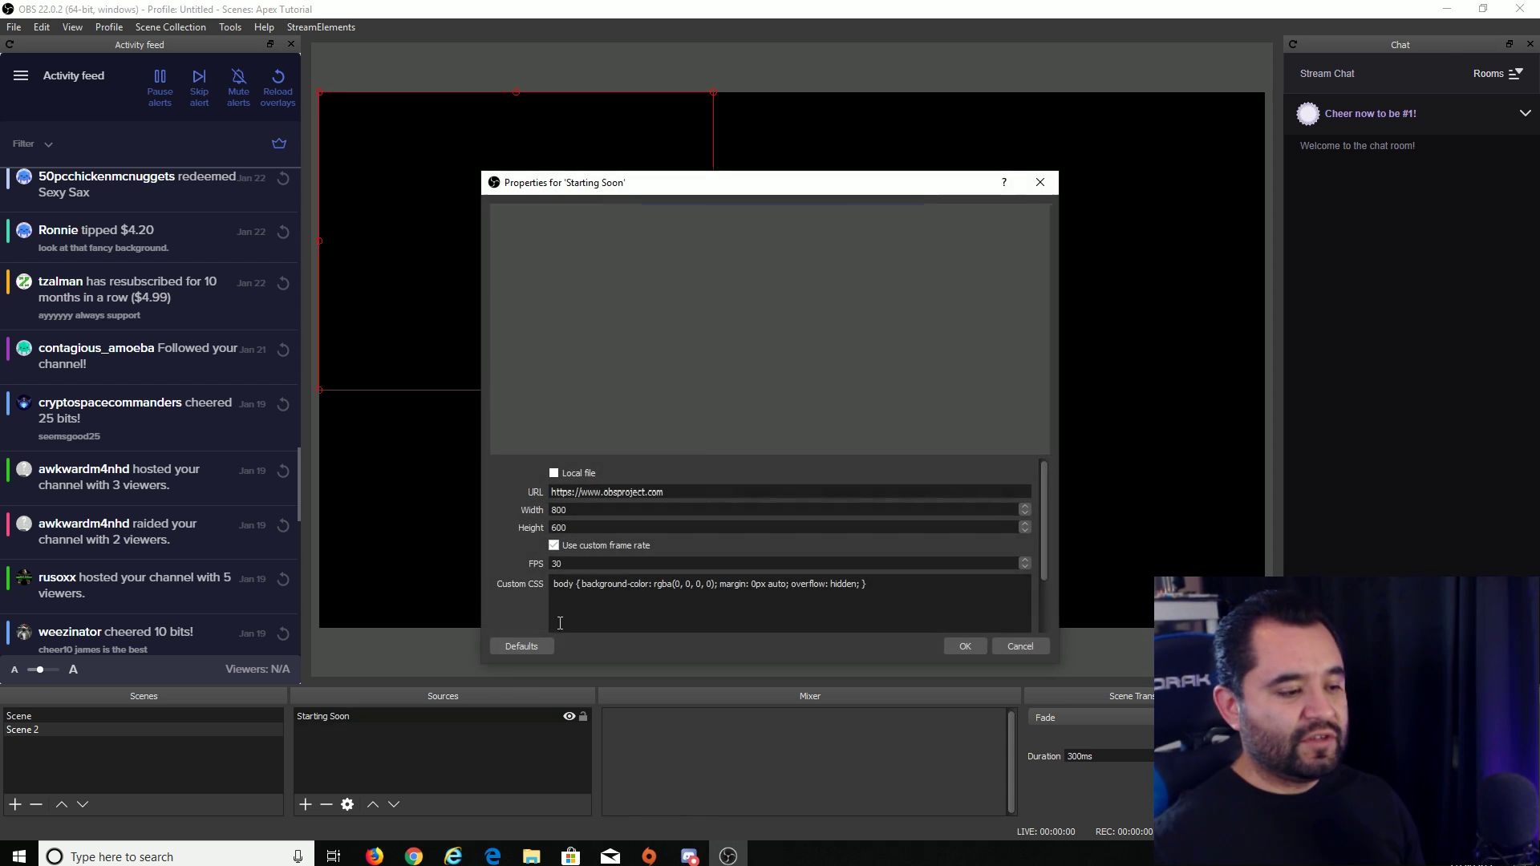
- Give the Starting Soon source the copied StreamElements starting-soon link and width 1920, then return to Scene
mouse_move(414, 857)
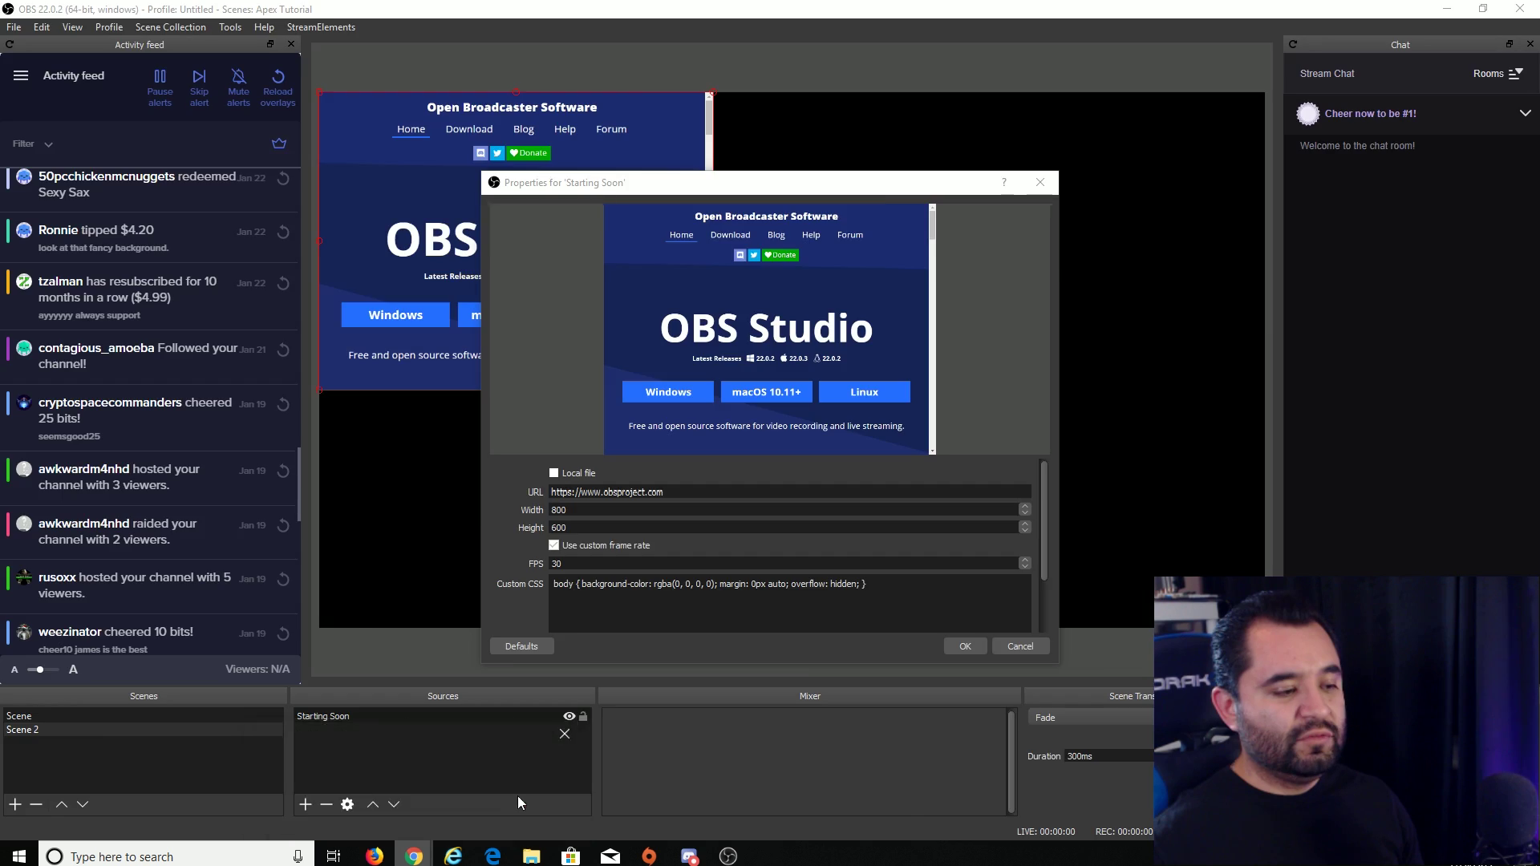
left_click(518, 796)
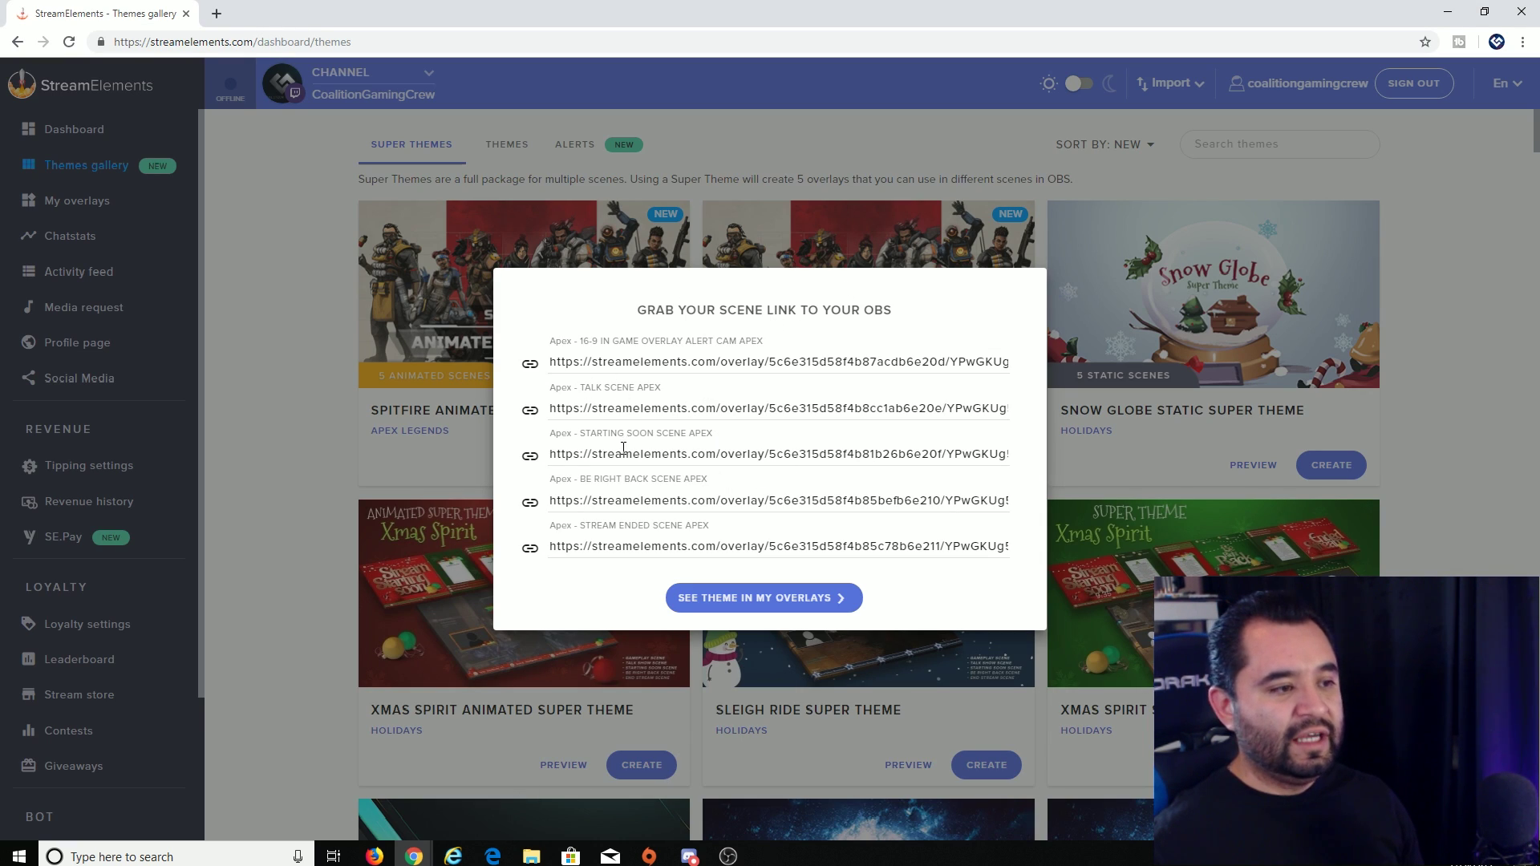
left_click(530, 456)
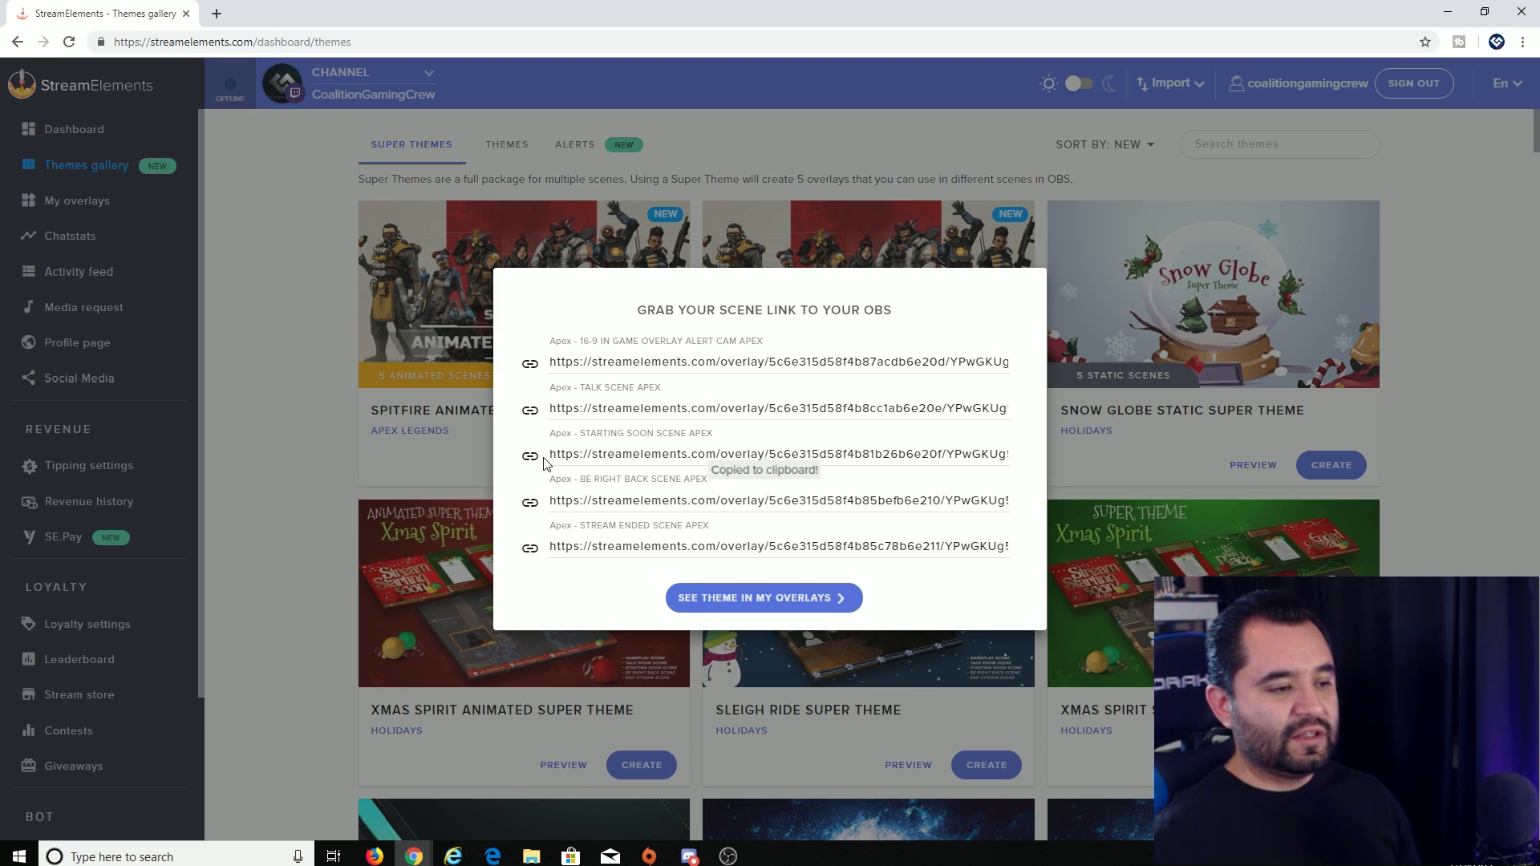
left_click(728, 856)
left_click_drag(665, 492, 552, 492)
key("ctrl+v")
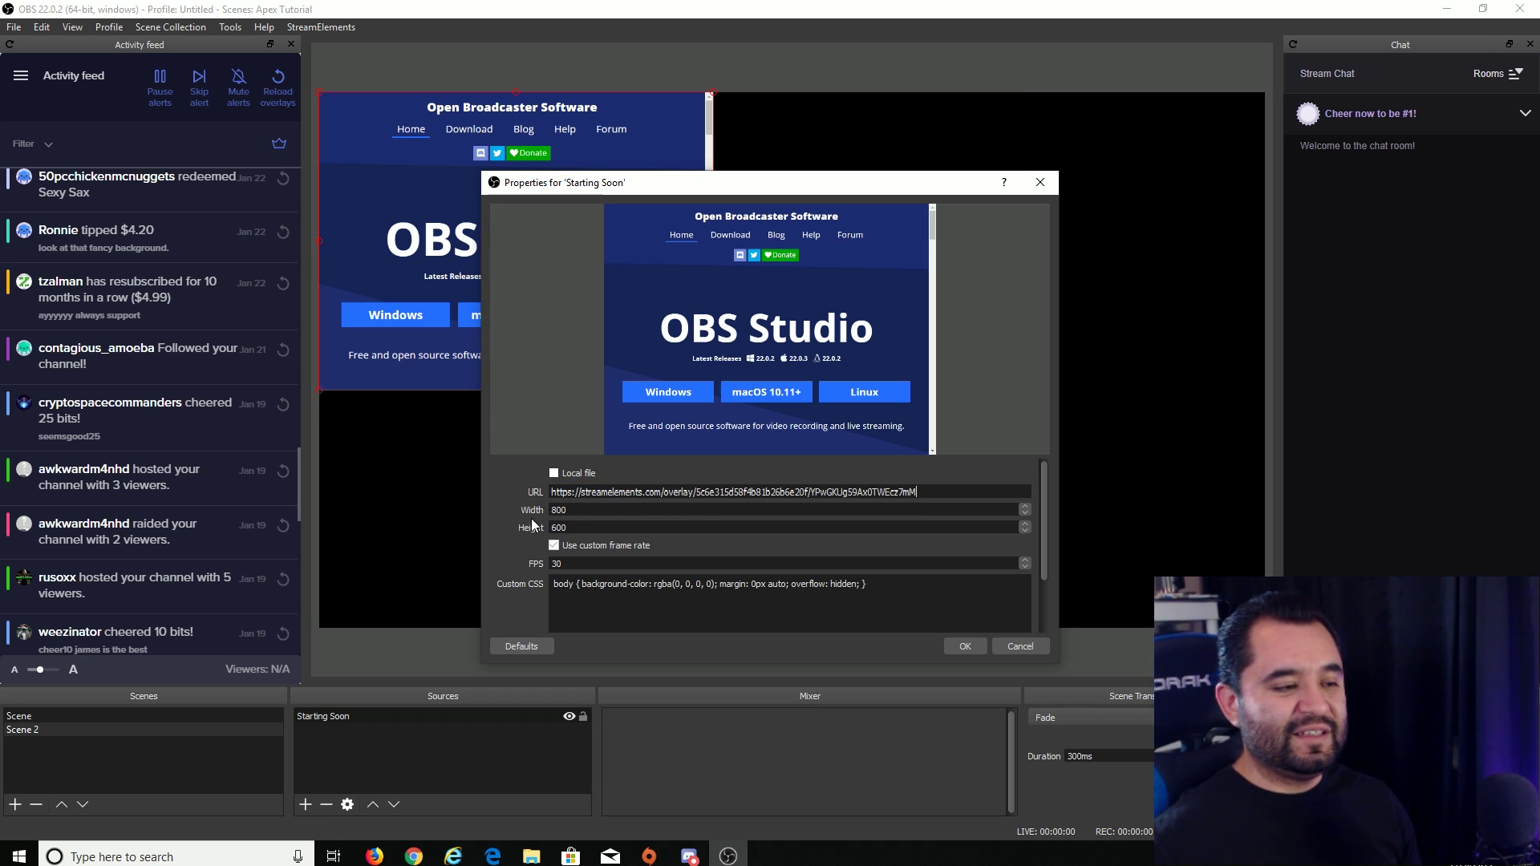
type("1920")
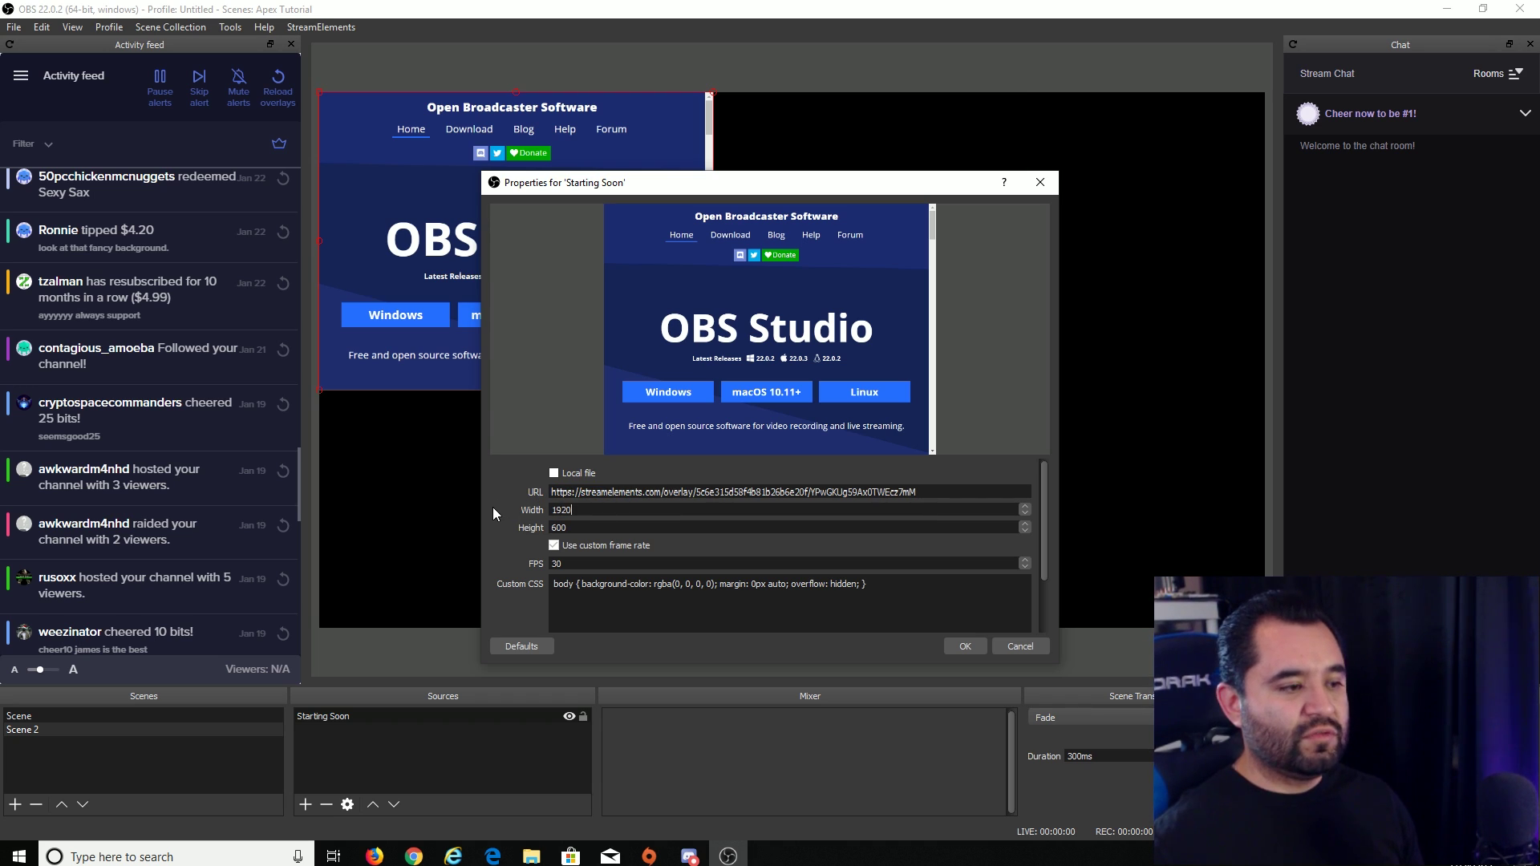
key("Tab")
type("10")
key("Return")
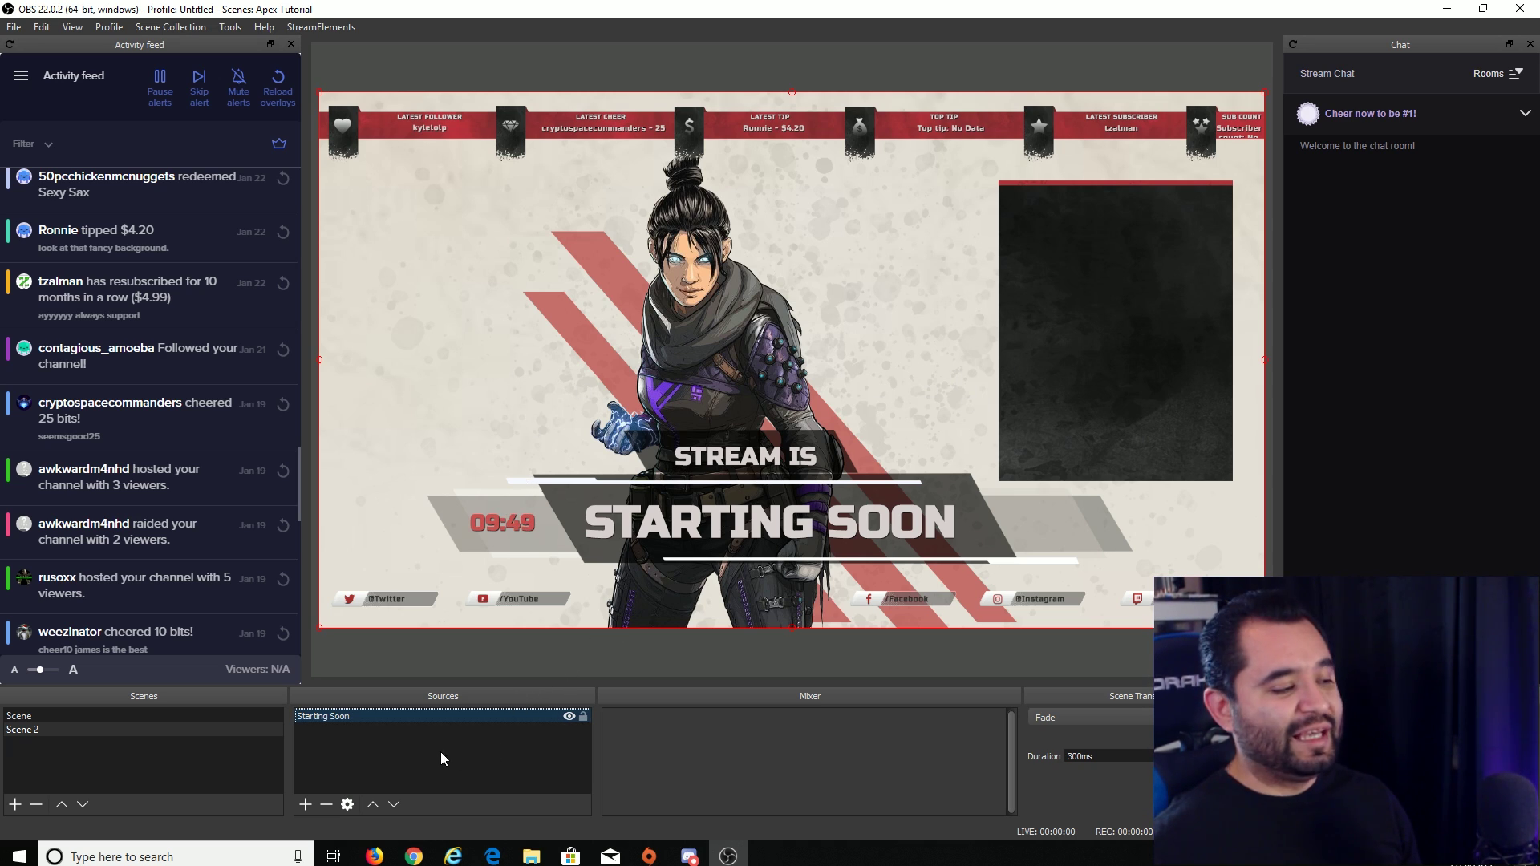
left_click(37, 718)
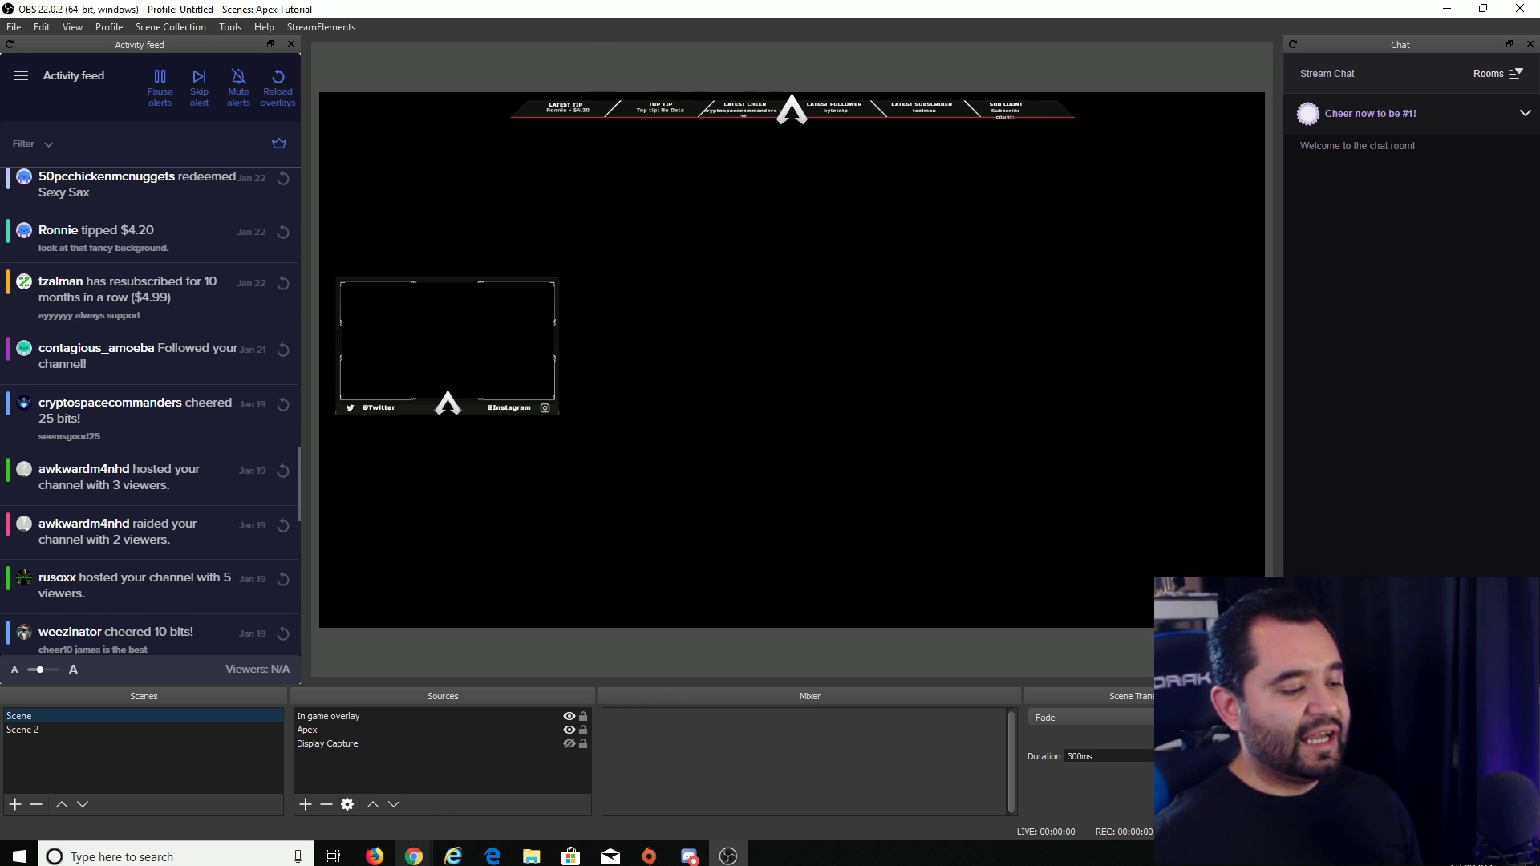
- Open the APEX 16-9 in-game overlay from My Overlays in the editor
mouse_move(414, 857)
left_click(491, 791)
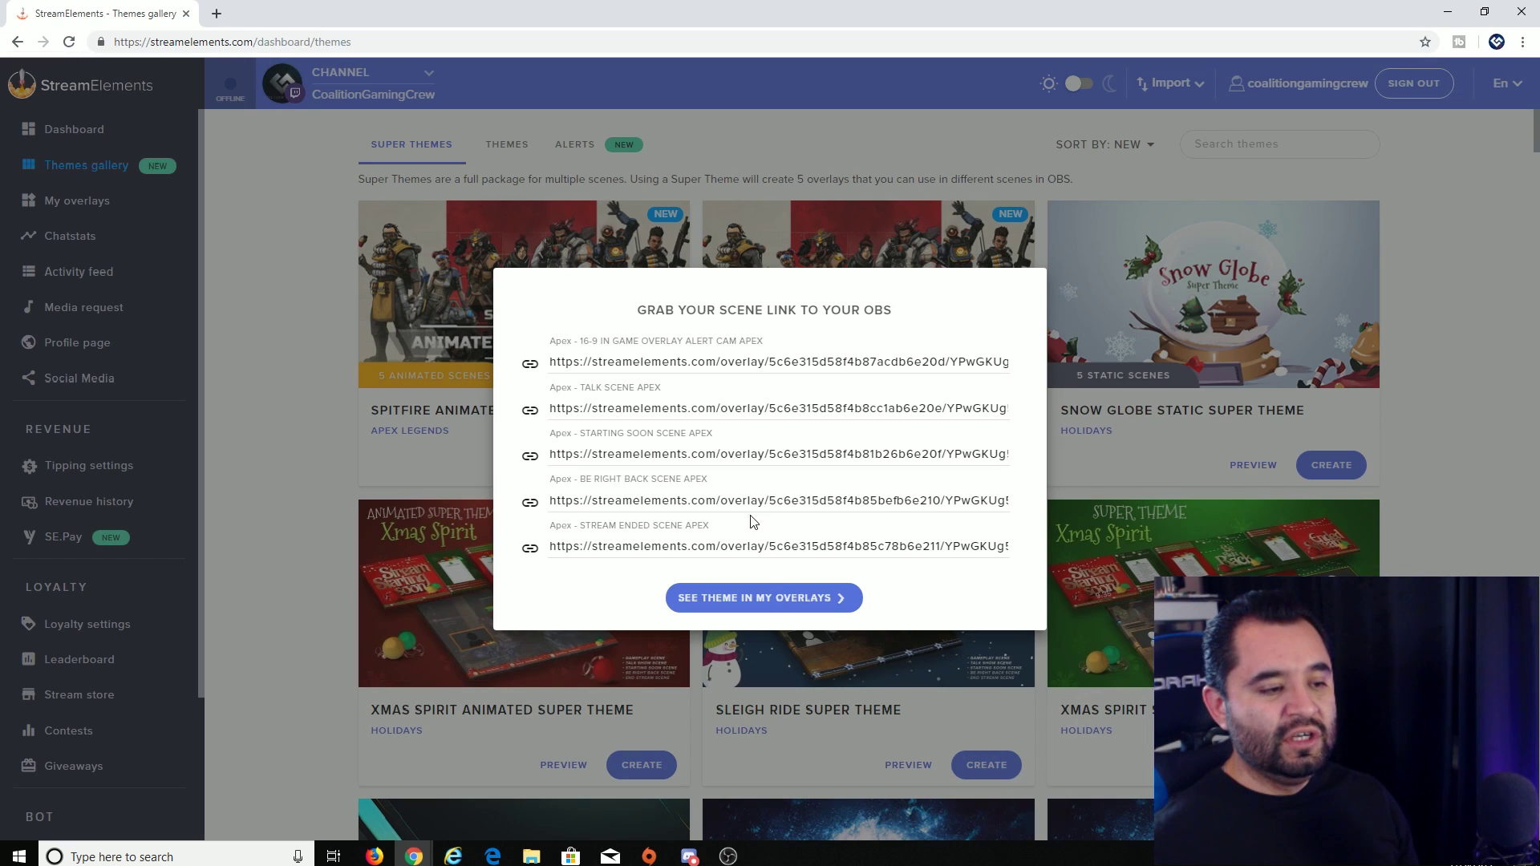
left_click(796, 606)
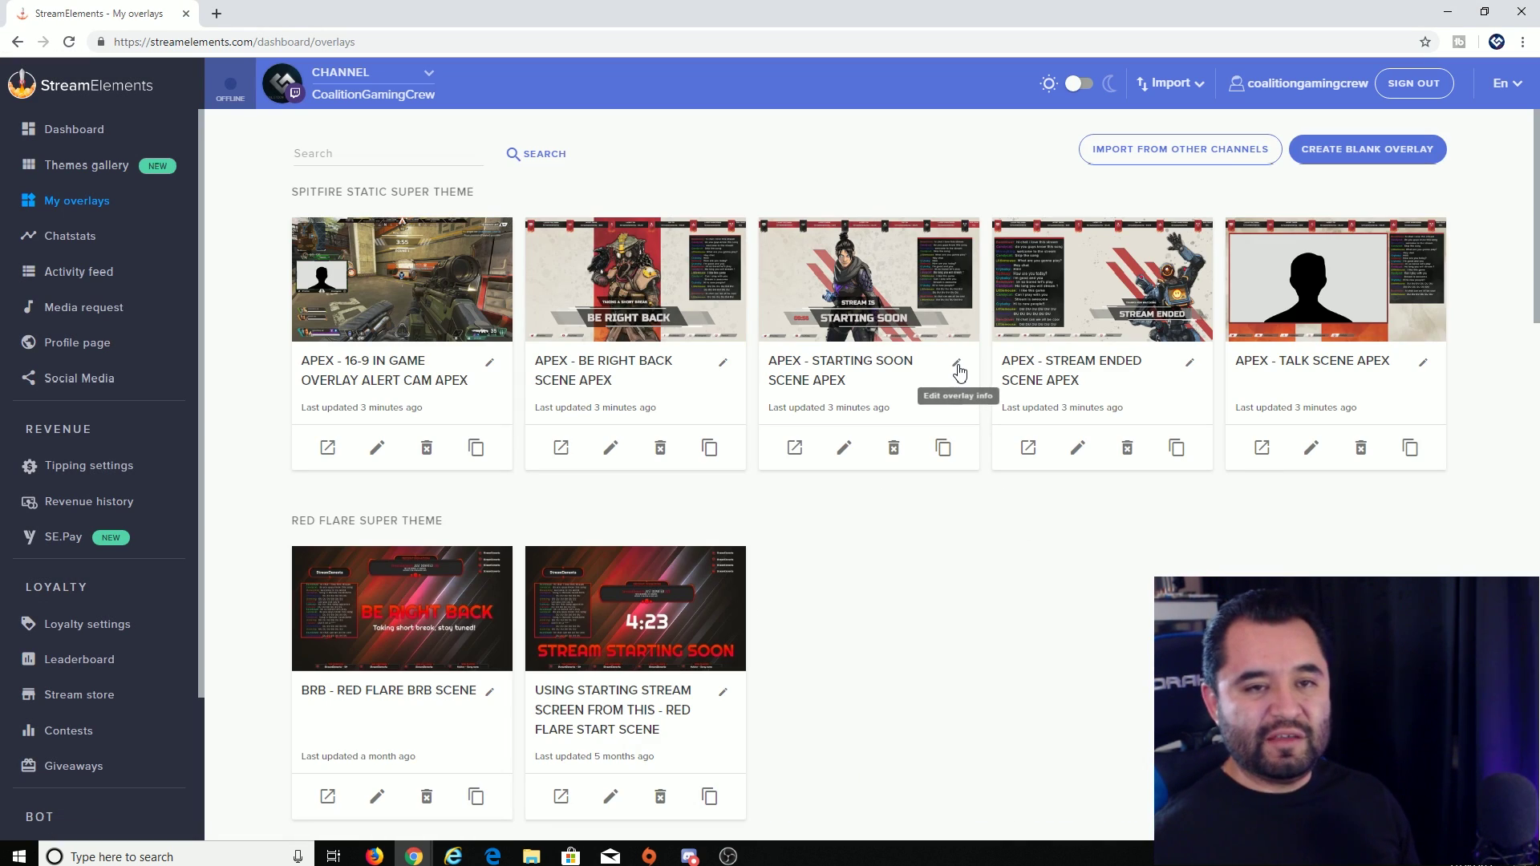
scroll(962, 561, "down", 2)
scroll(931, 533, "up", 2)
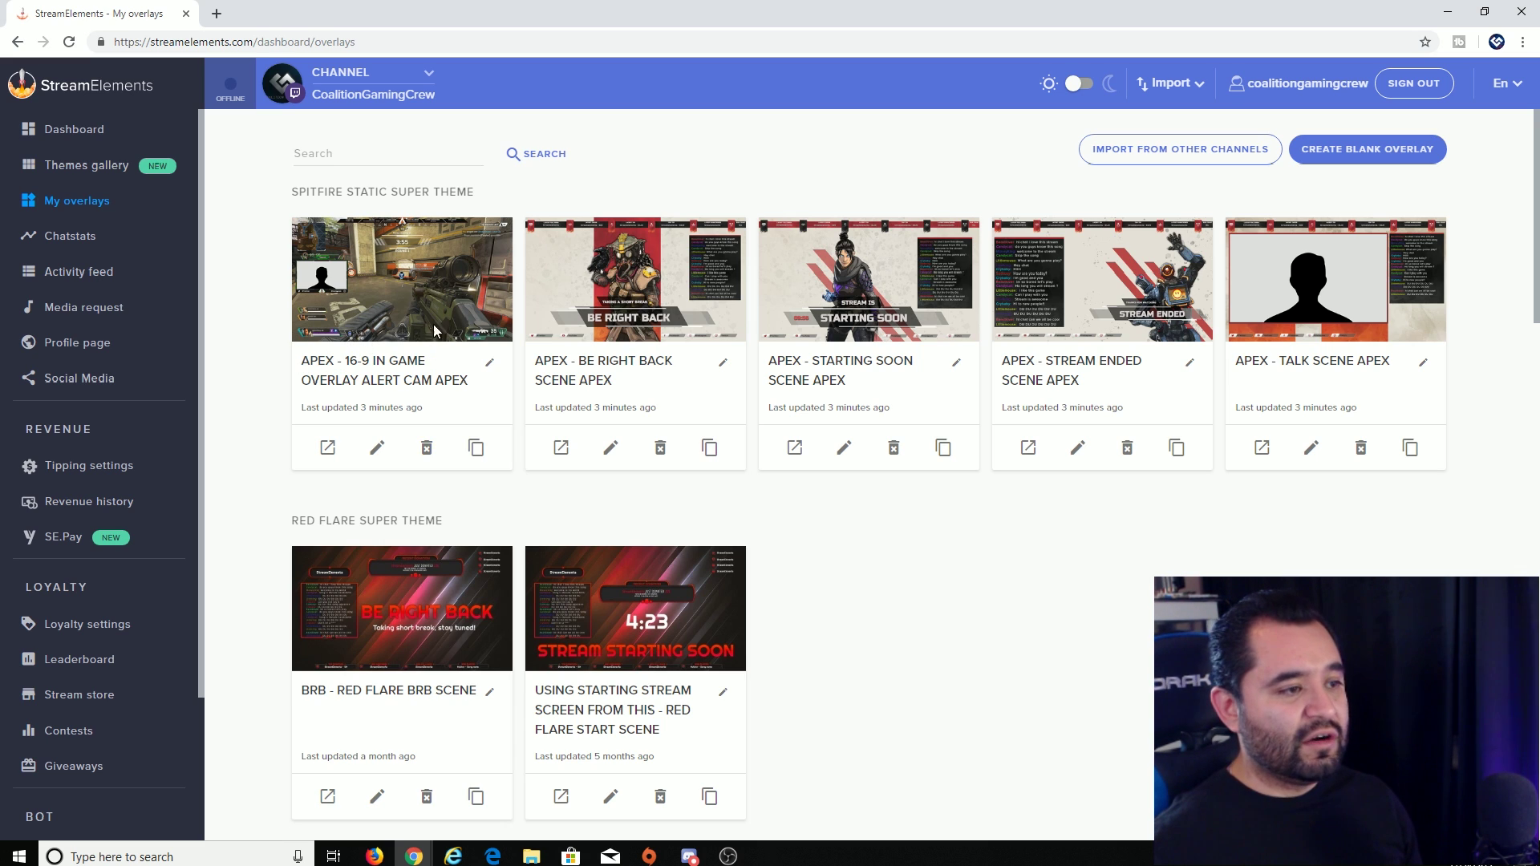
left_click(376, 448)
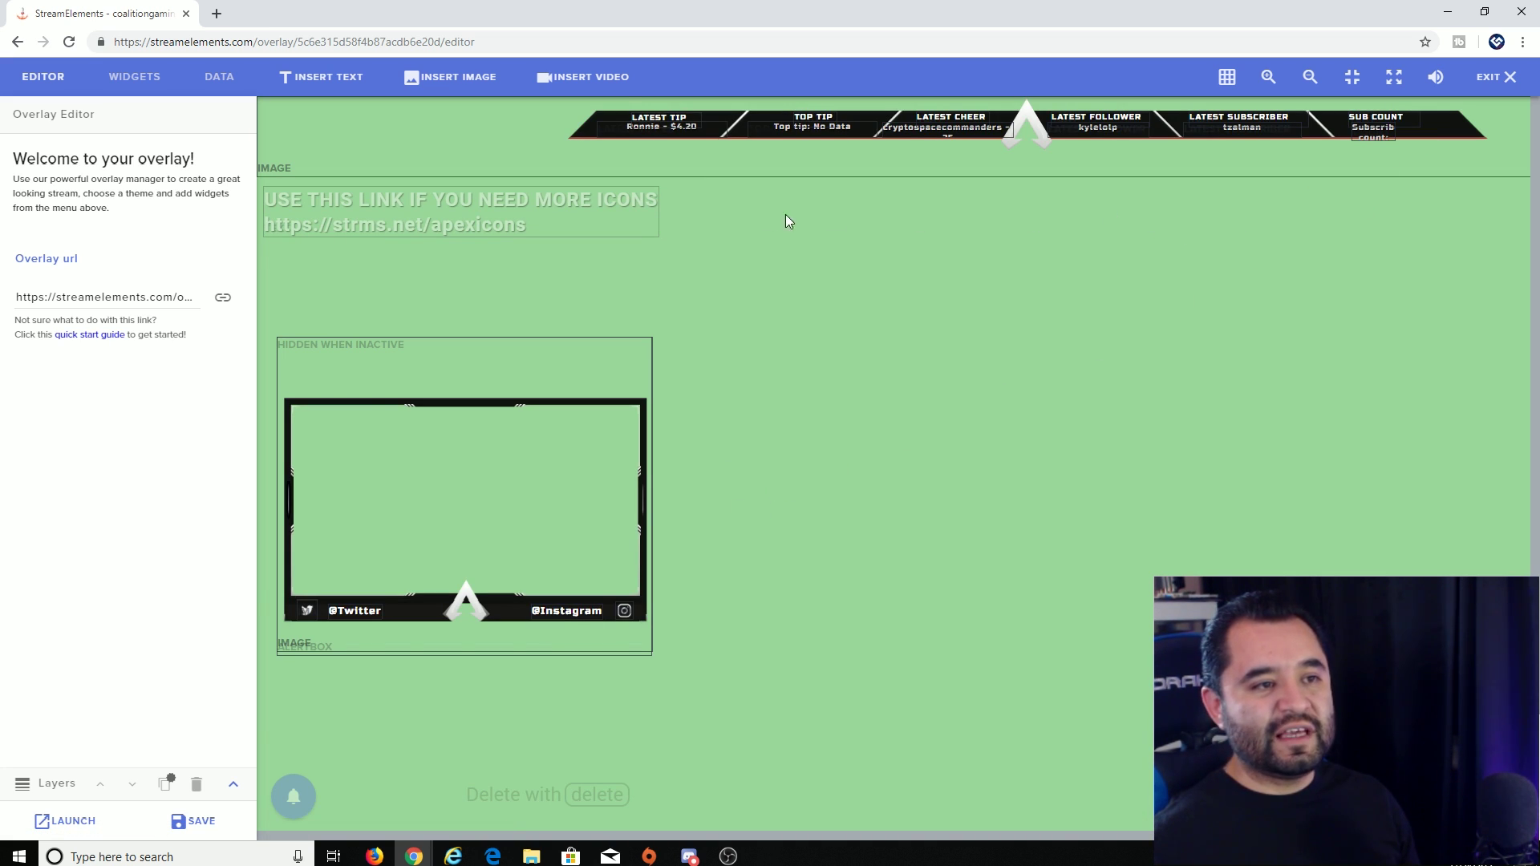
- Mute the overlay editor's preview sound and zoom the canvas out twice
left_click(1436, 76)
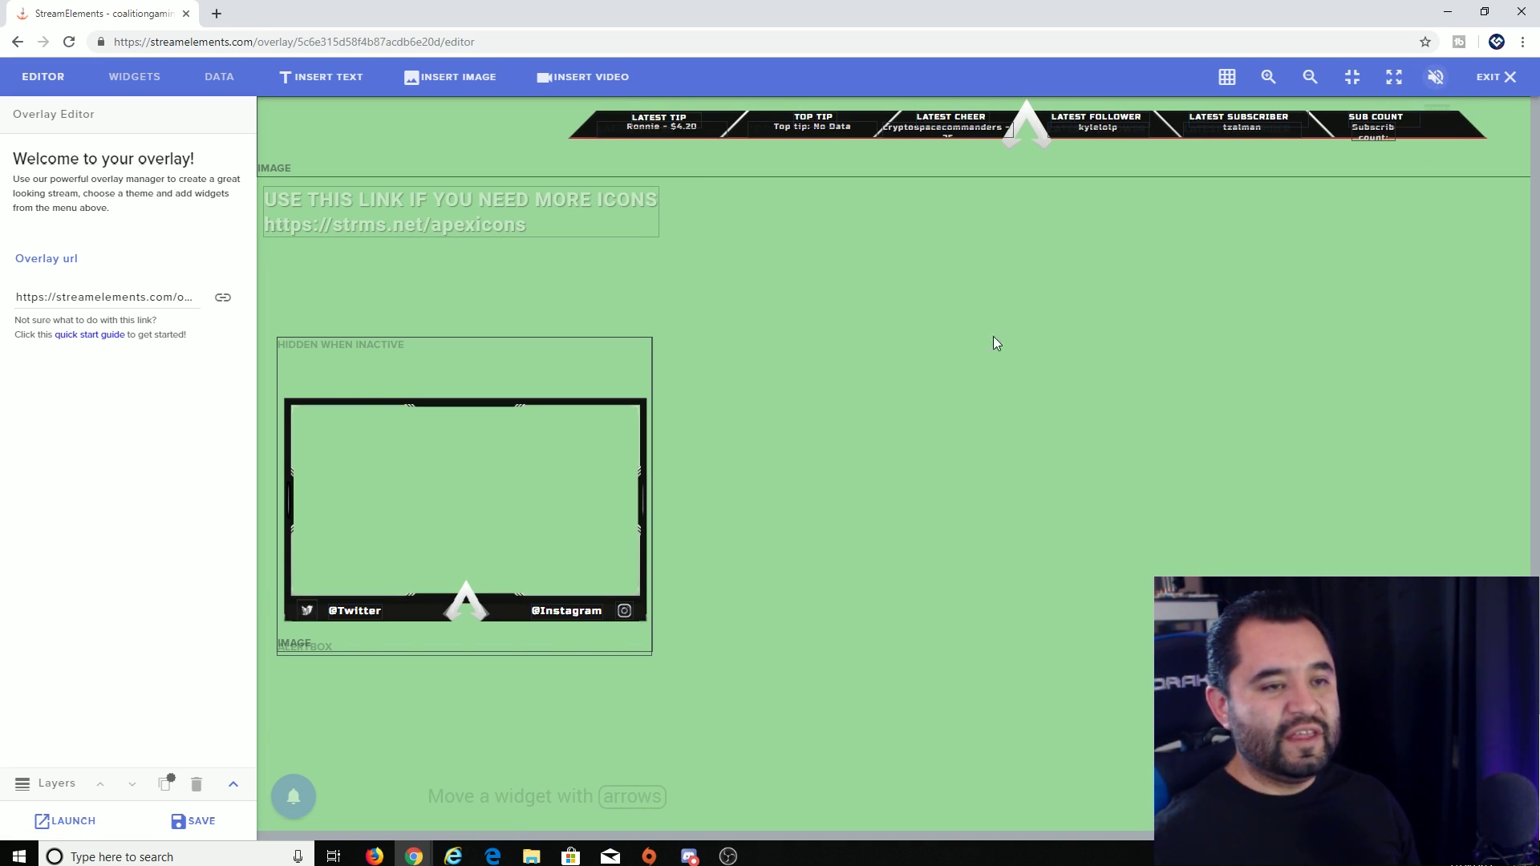
left_click(1310, 76)
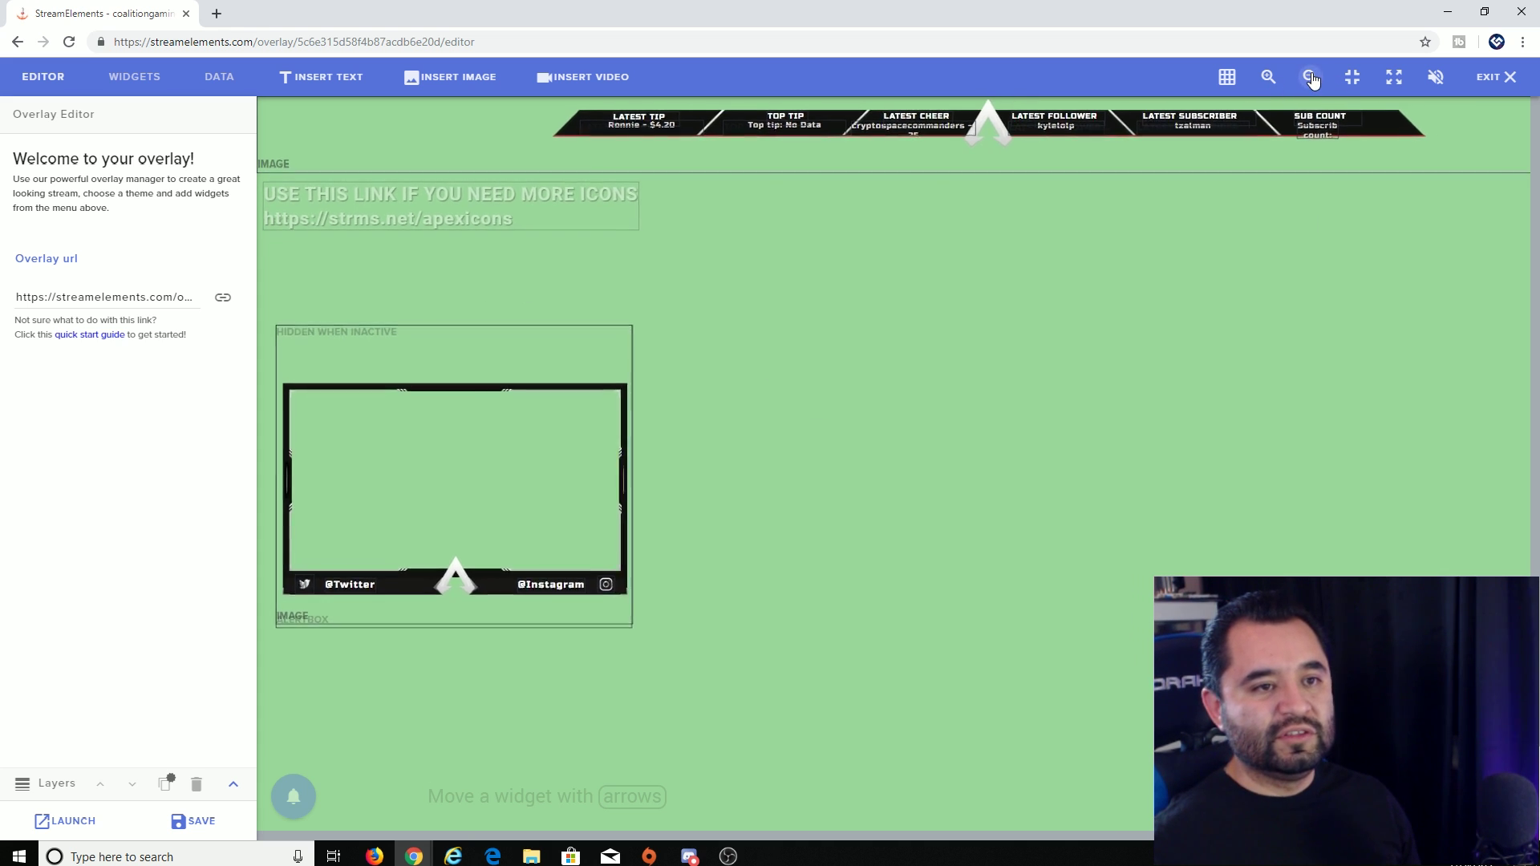
left_click(1268, 76)
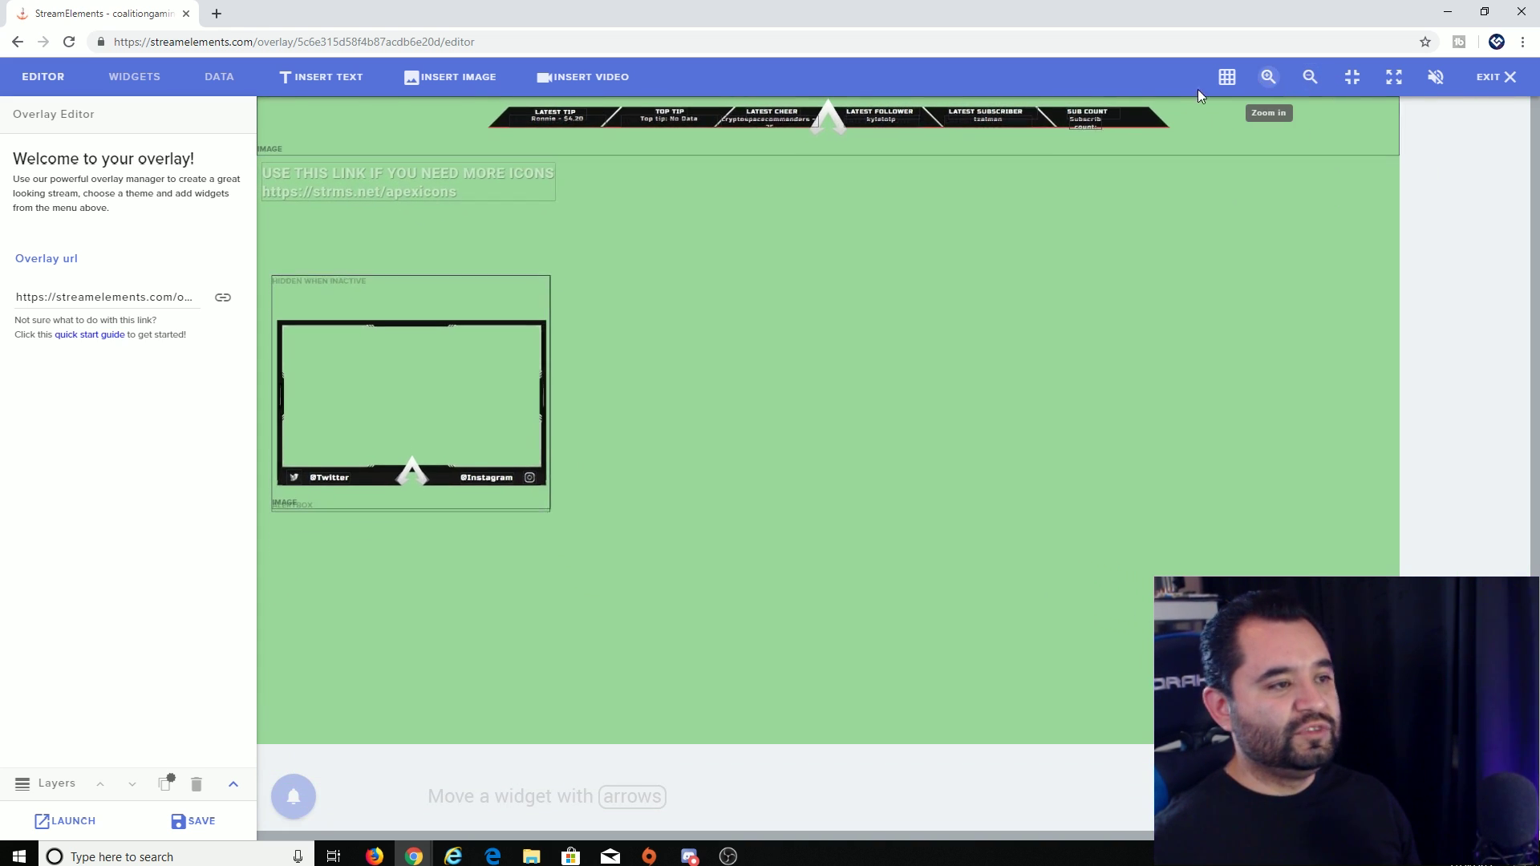
left_click(453, 414)
left_click(645, 396)
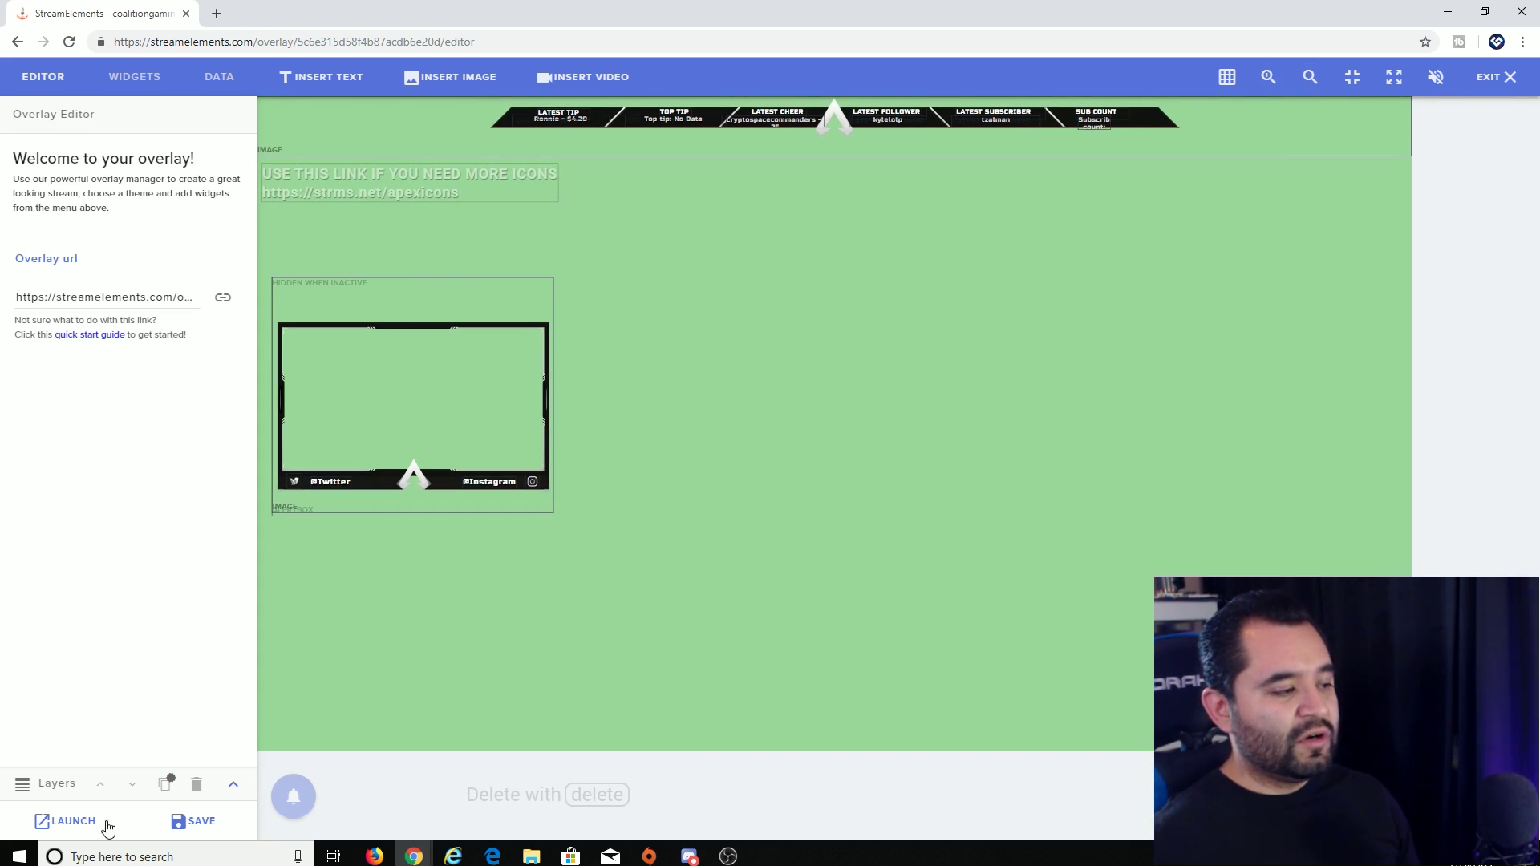
- Expand the Layers list and select the alertbox layer to view its settings
left_click(28, 790)
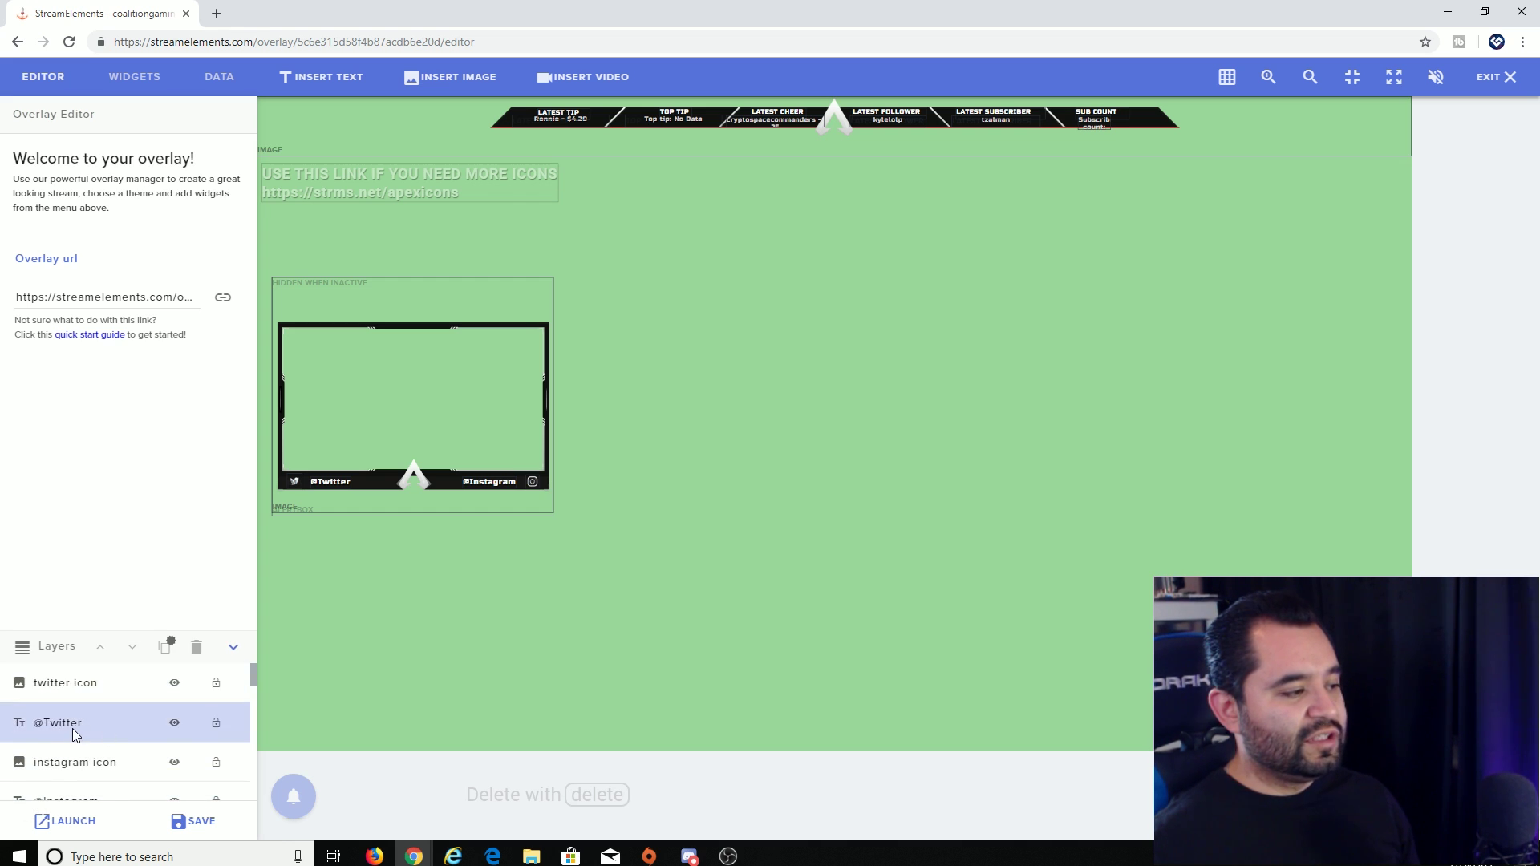
scroll(80, 726, "down", 2)
scroll(86, 731, "down", 5)
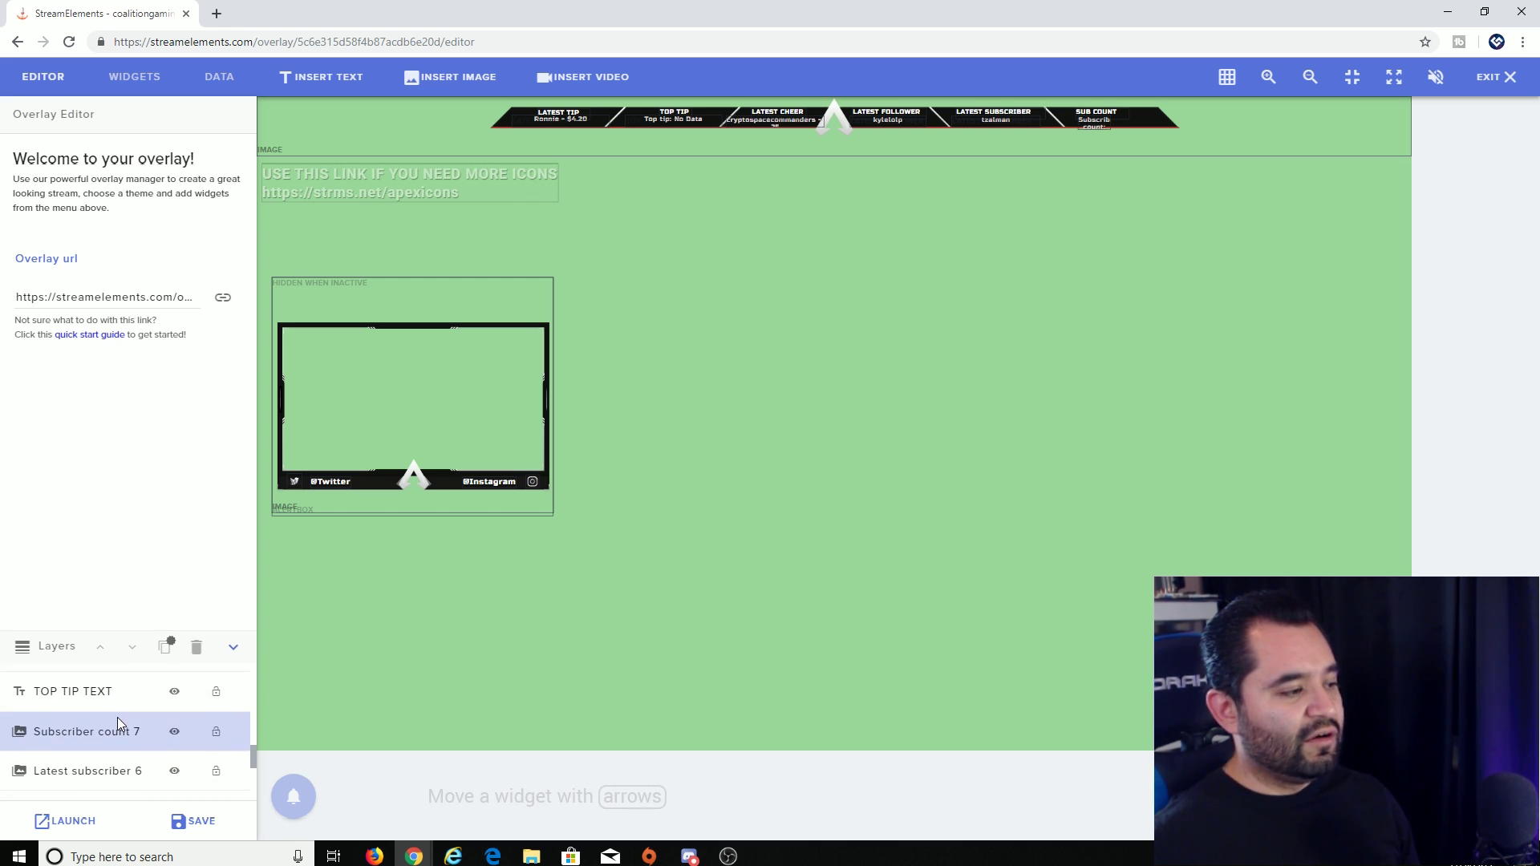
scroll(118, 715, "down", 2)
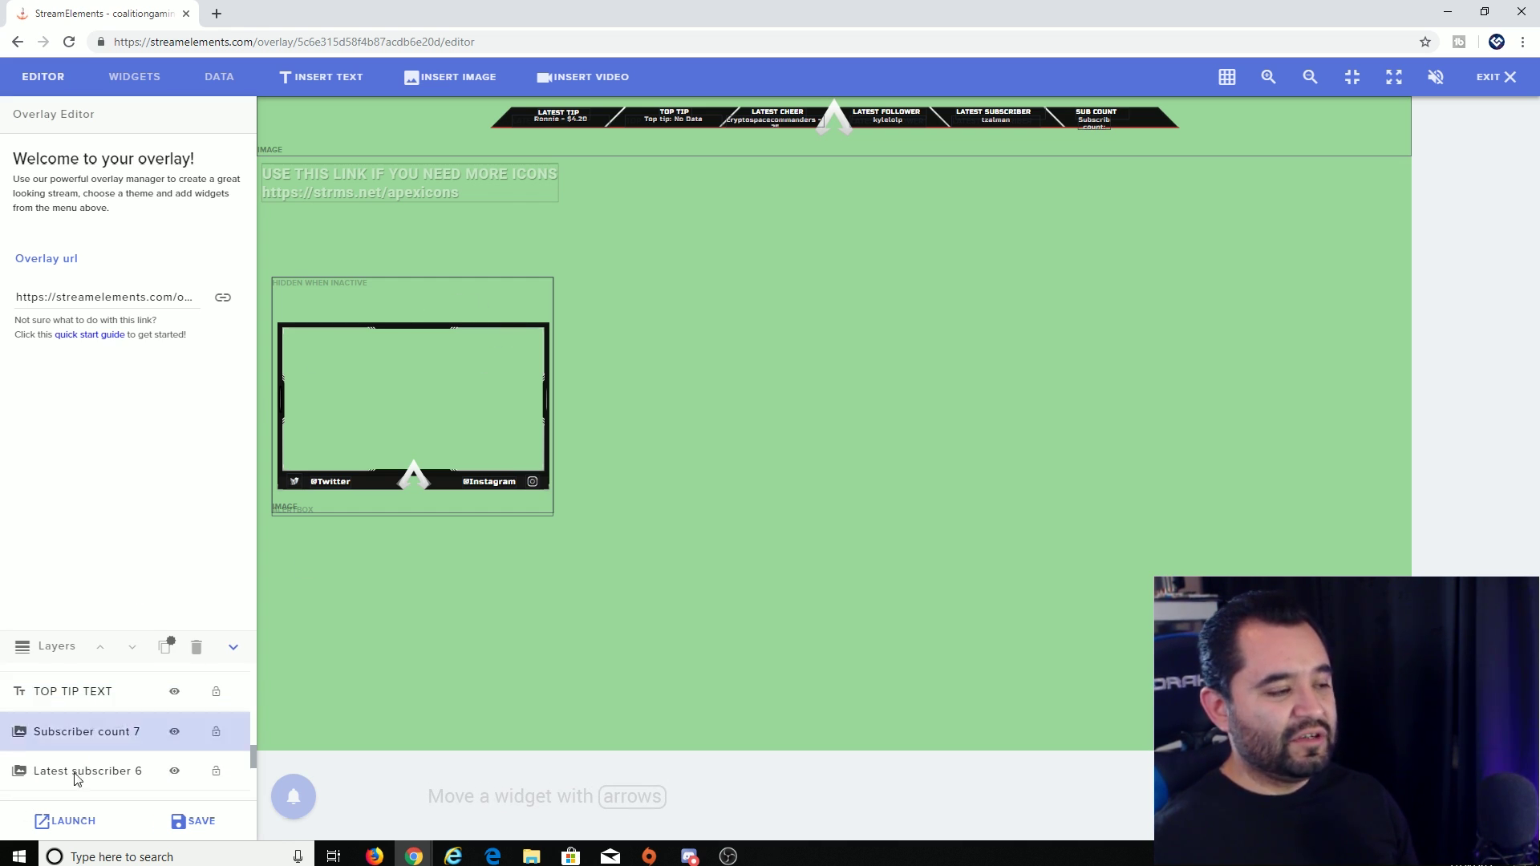
scroll(121, 722, "down", 2)
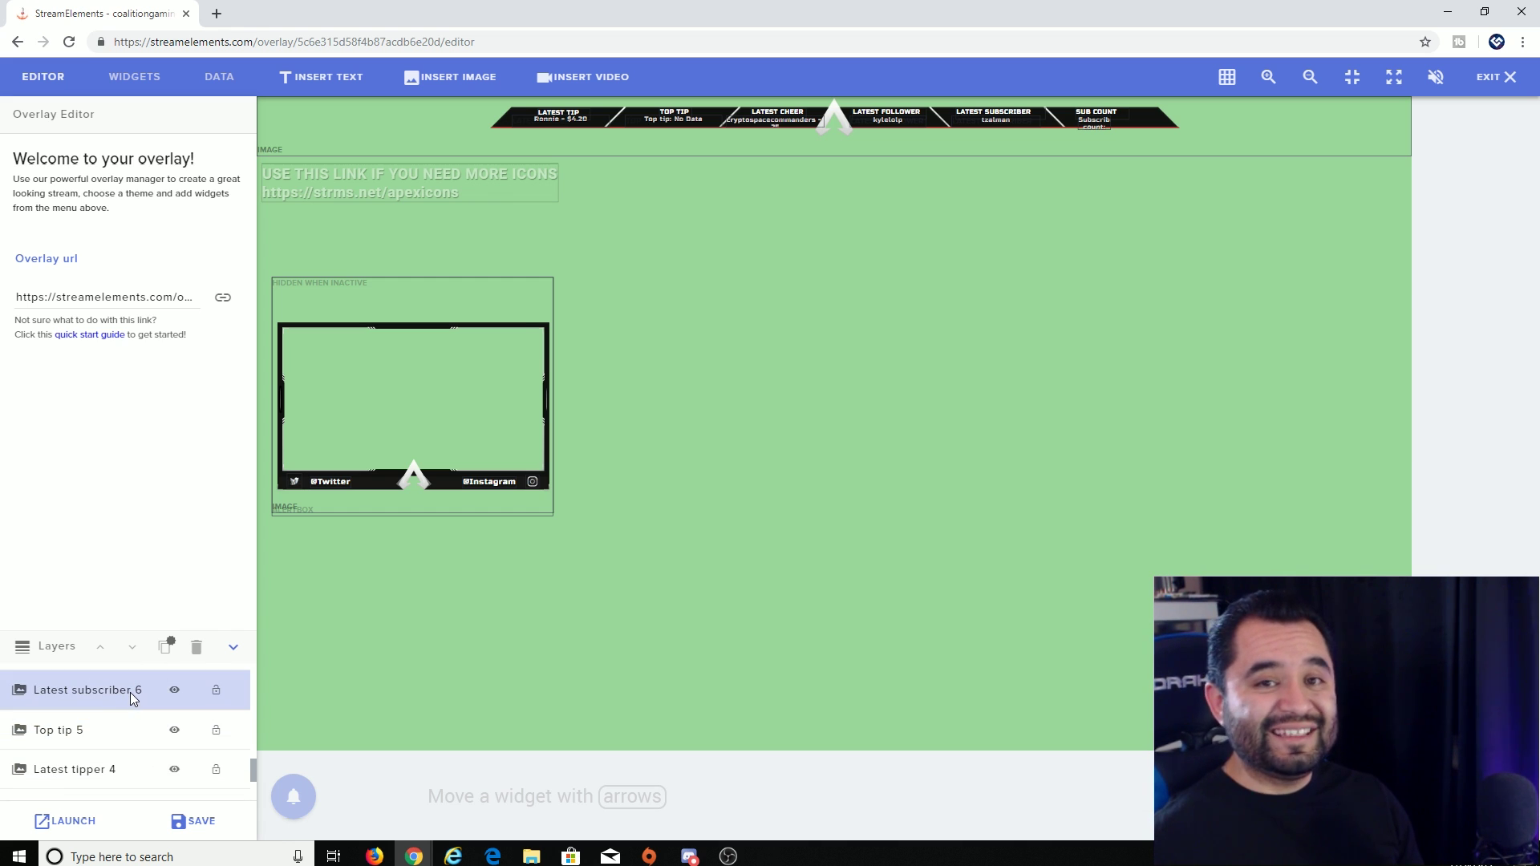
scroll(116, 722, "down", 3)
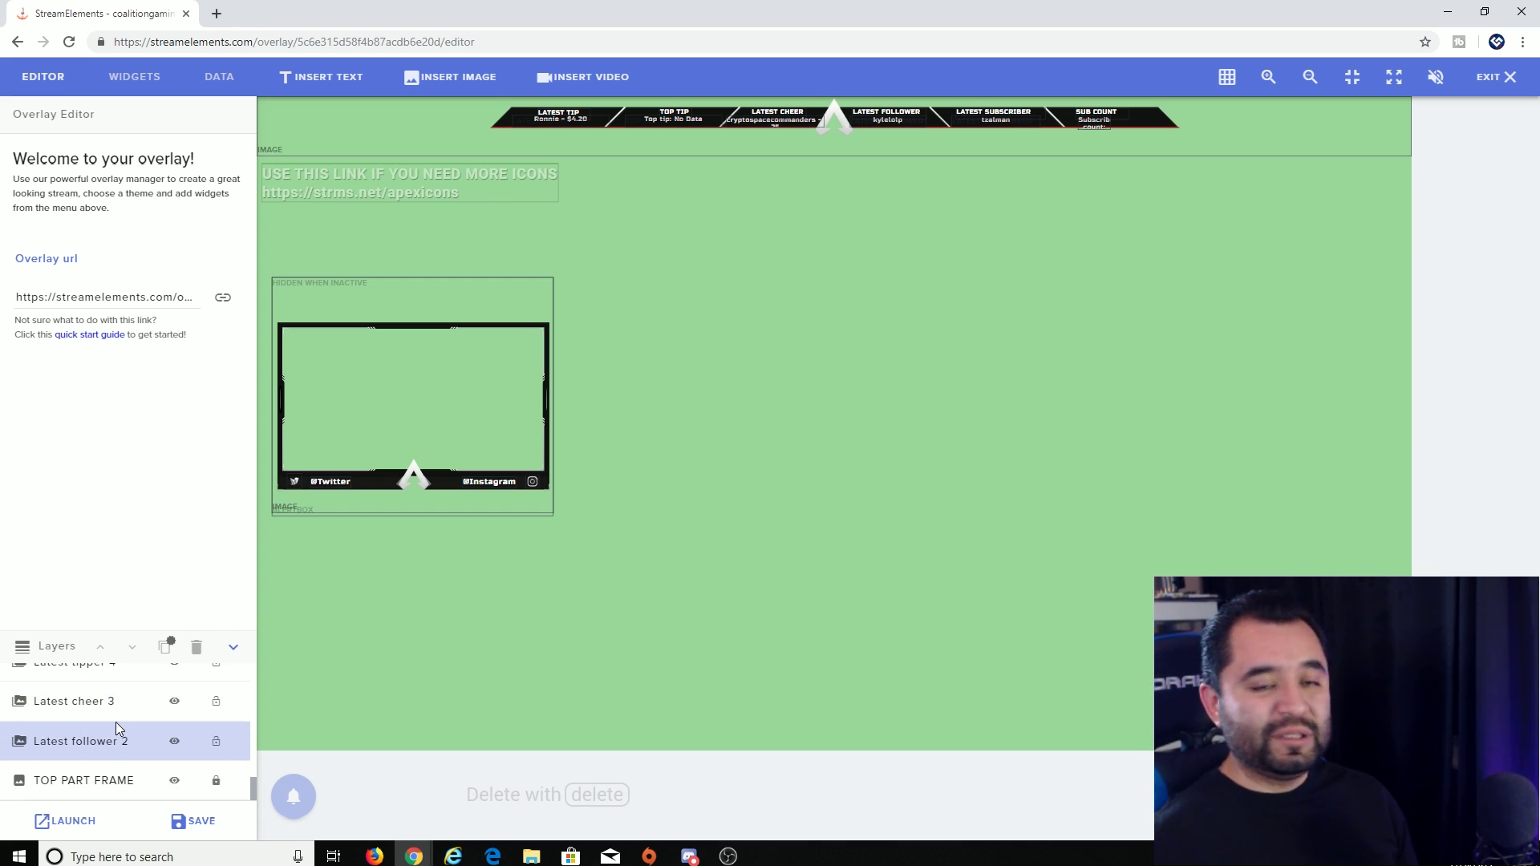
scroll(108, 724, "up", 2)
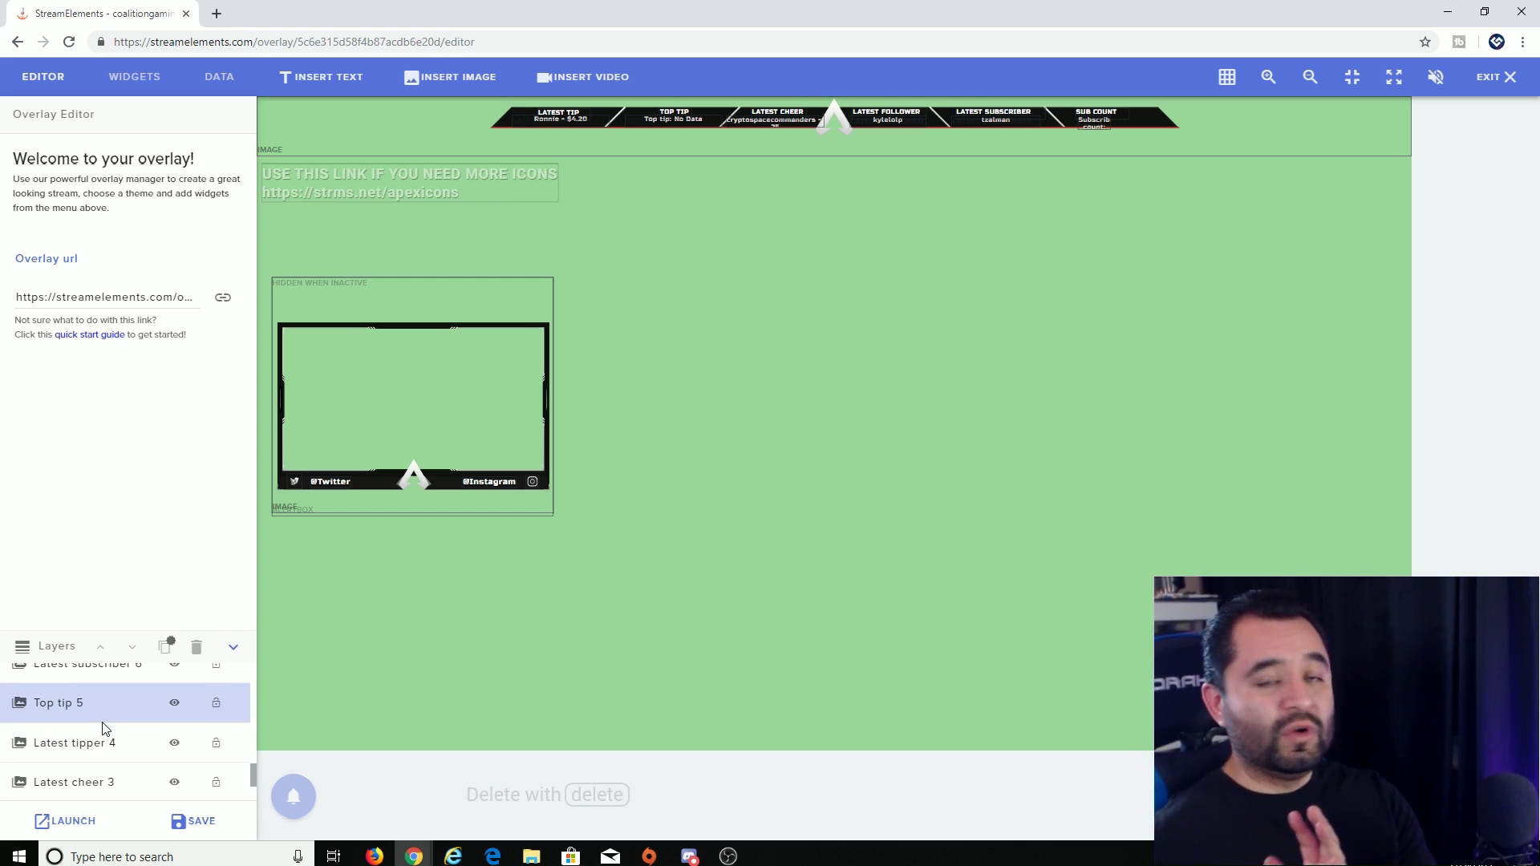
scroll(108, 734, "up", 5)
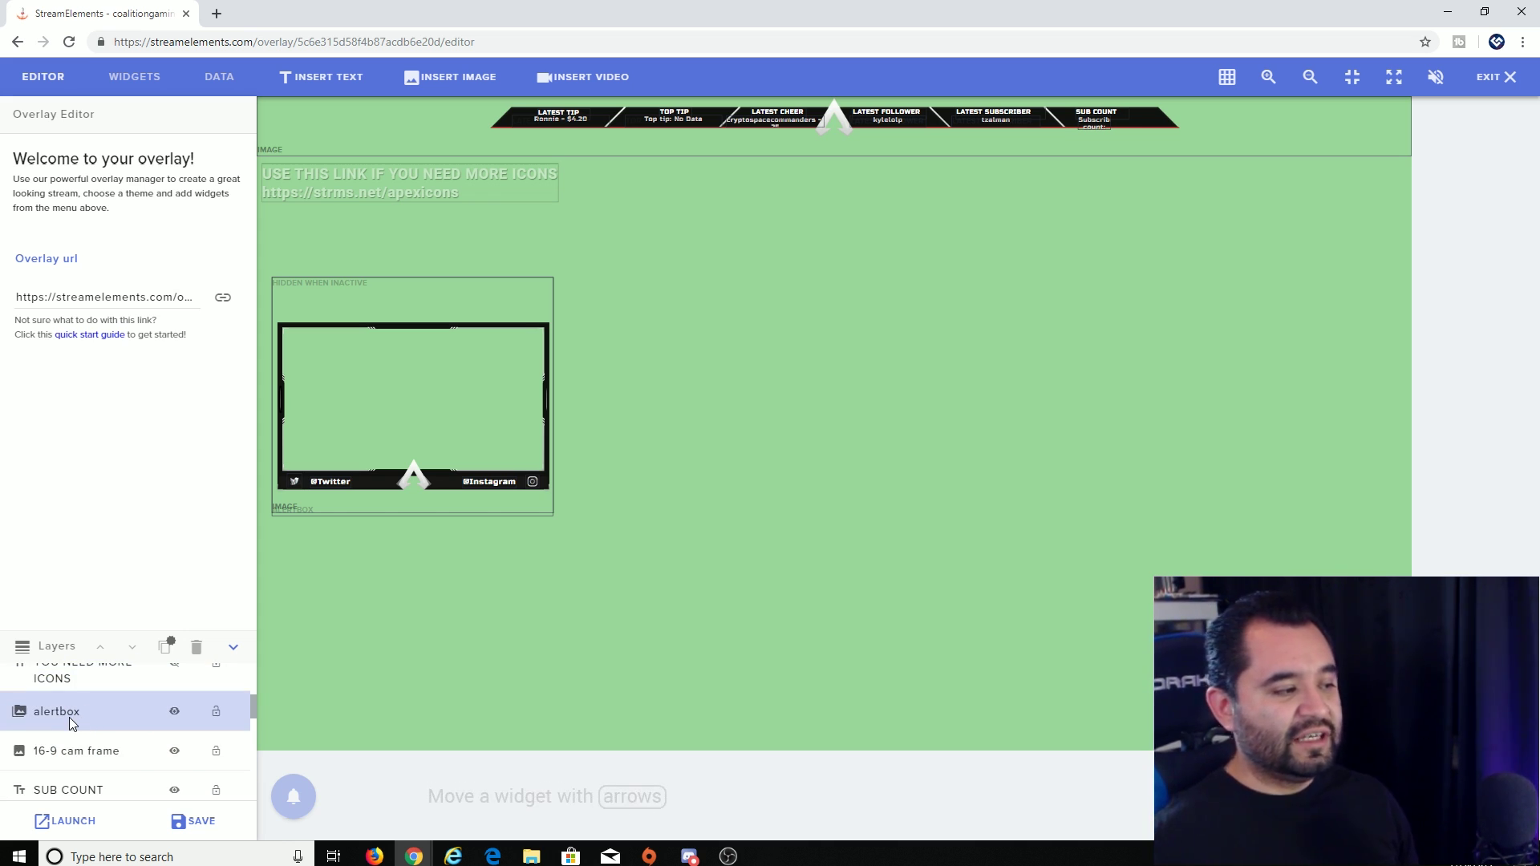
left_click(69, 717)
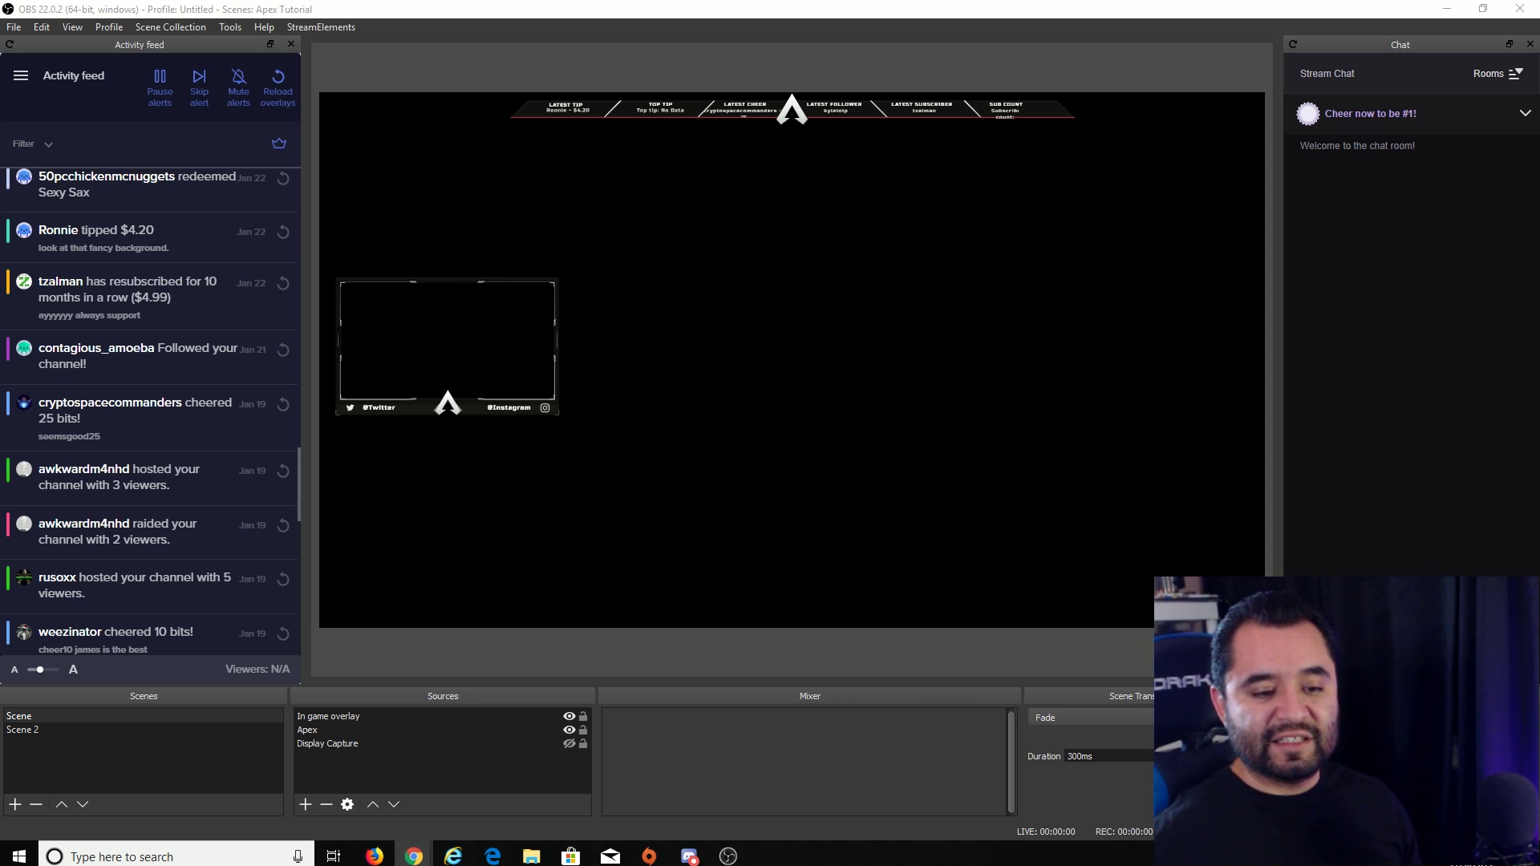
- Set both Desktop Audio and Mic/Auxiliary Audio devices to Default in OBS audio settings
left_click(1412, 774)
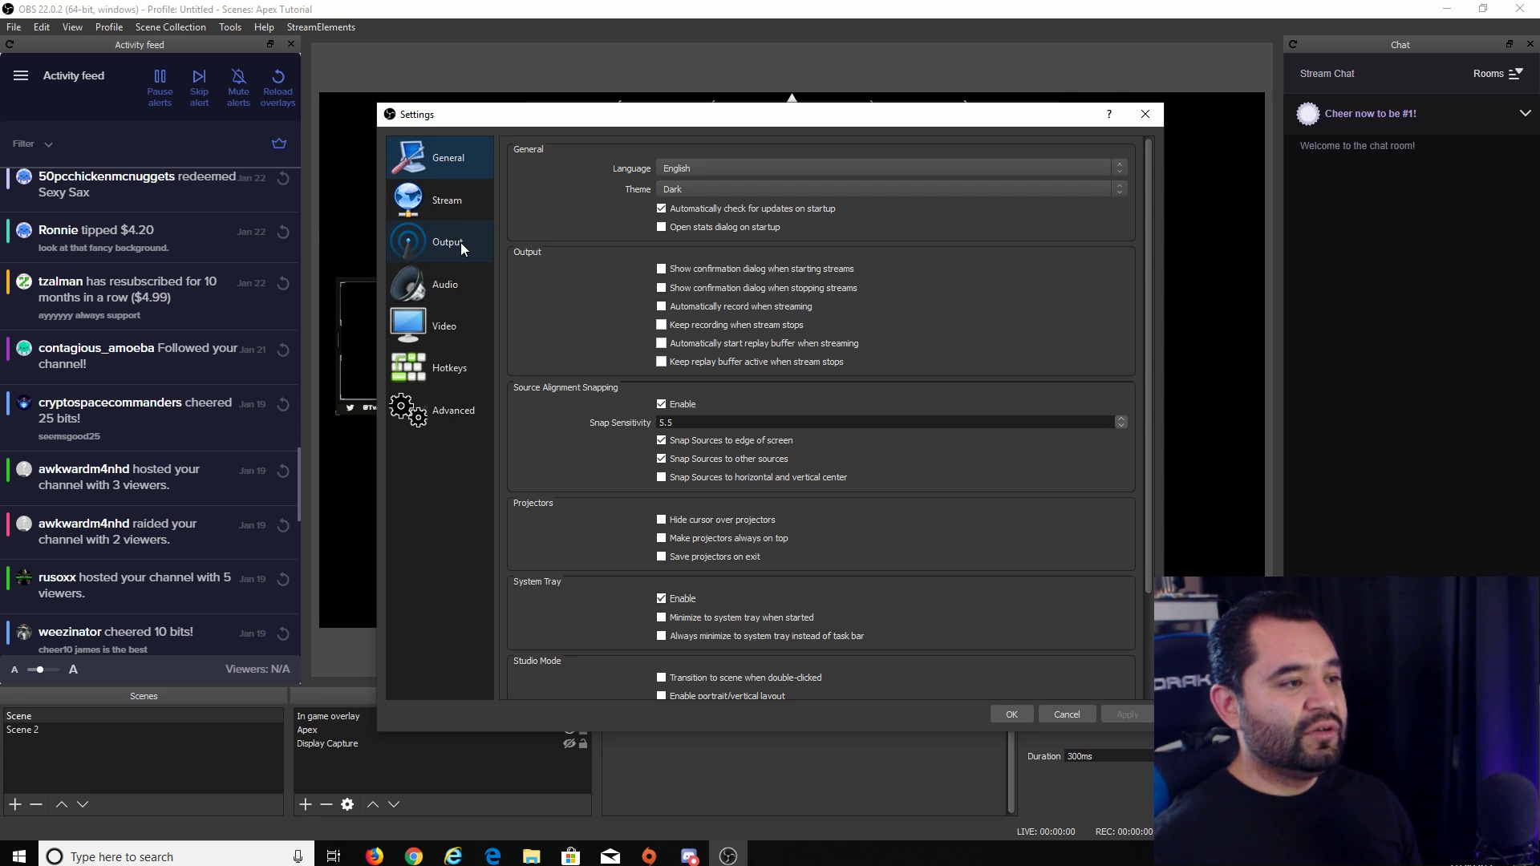
left_click(449, 285)
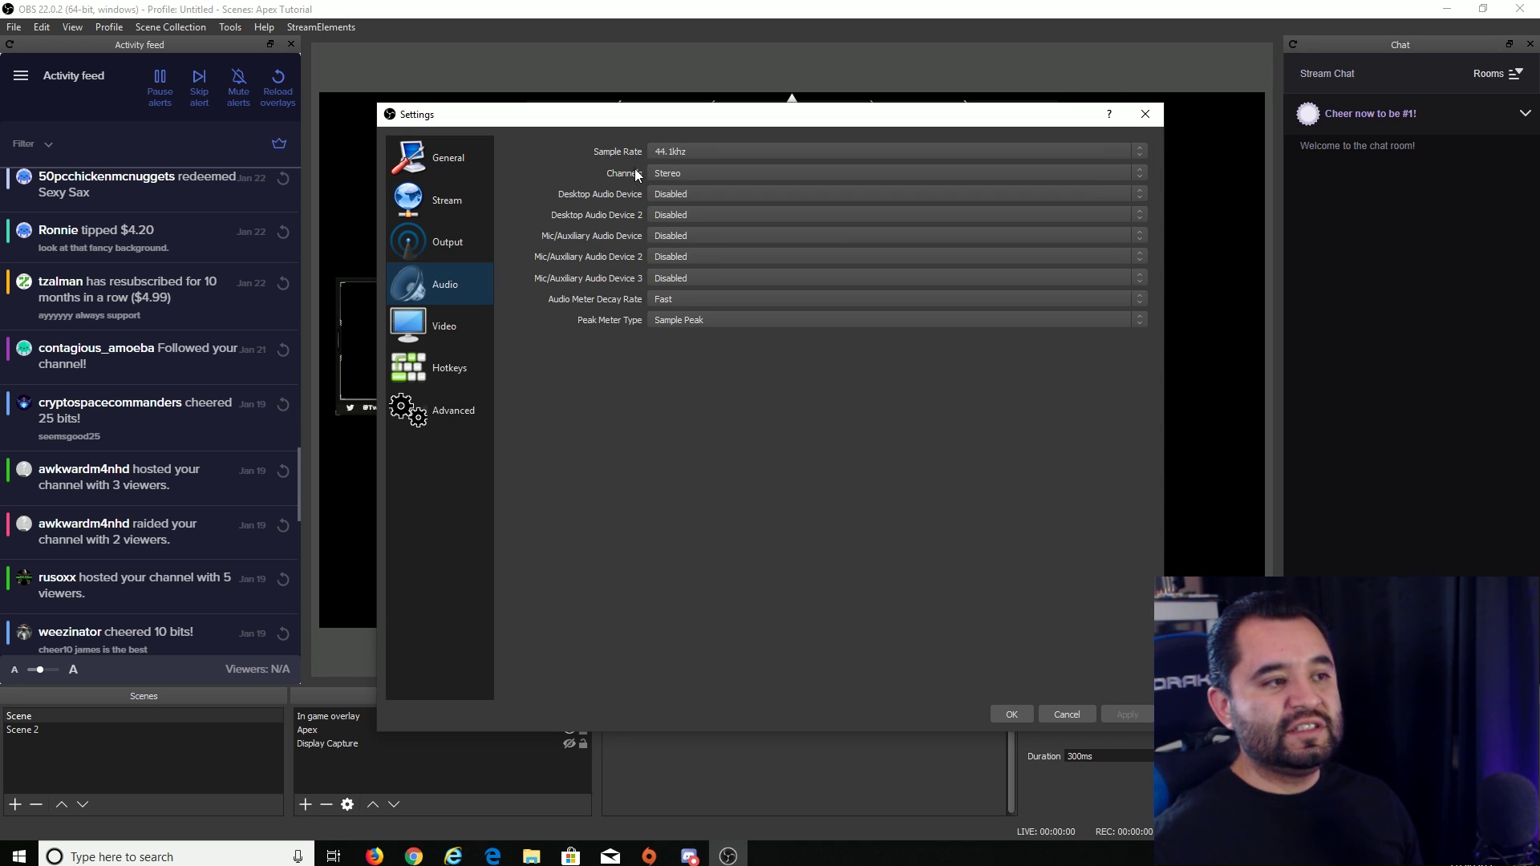
left_click(686, 197)
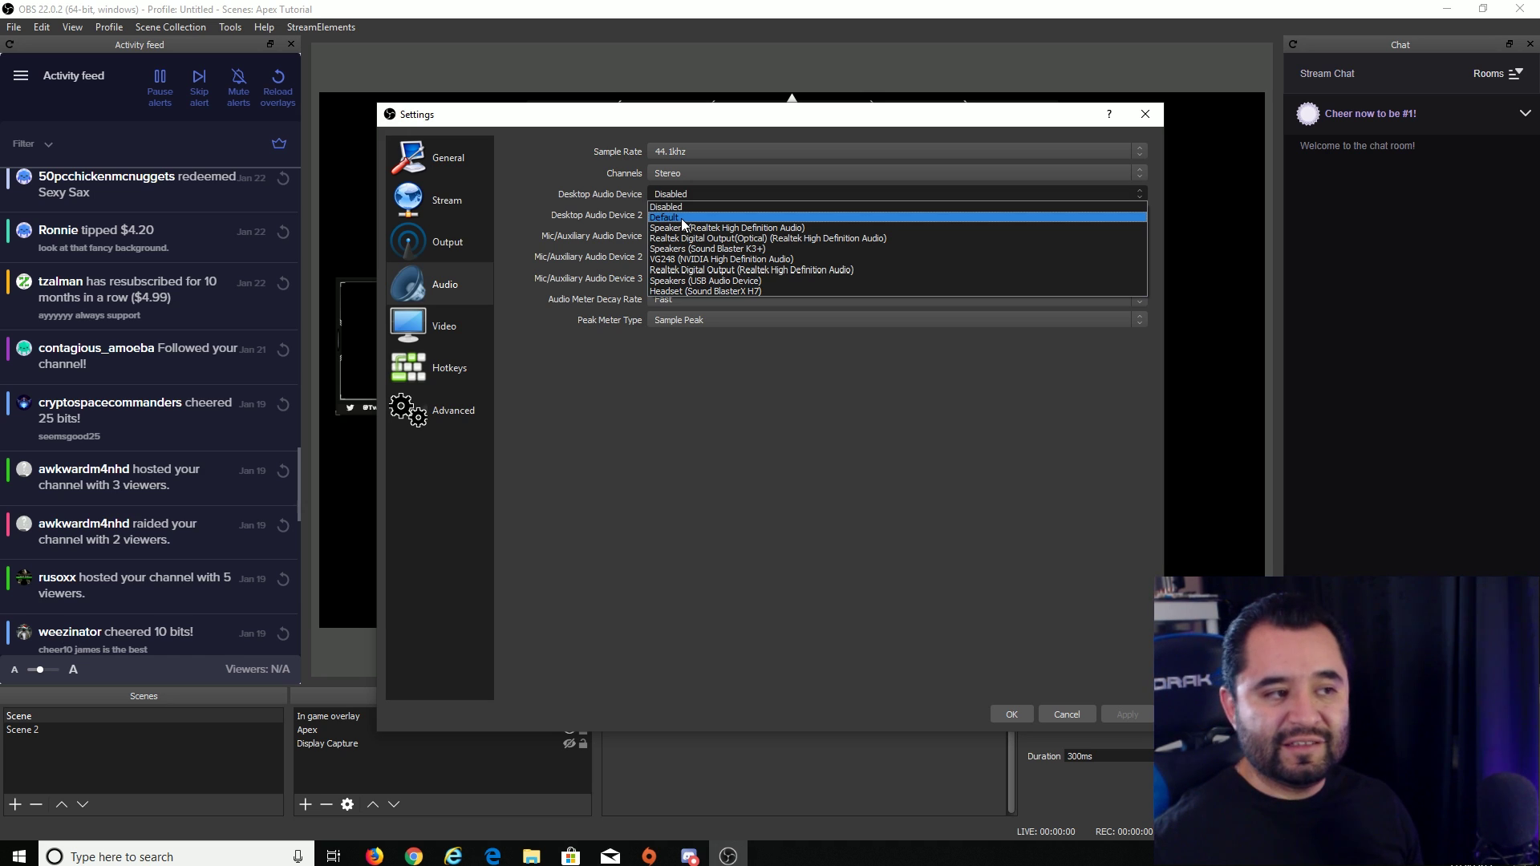
left_click(681, 219)
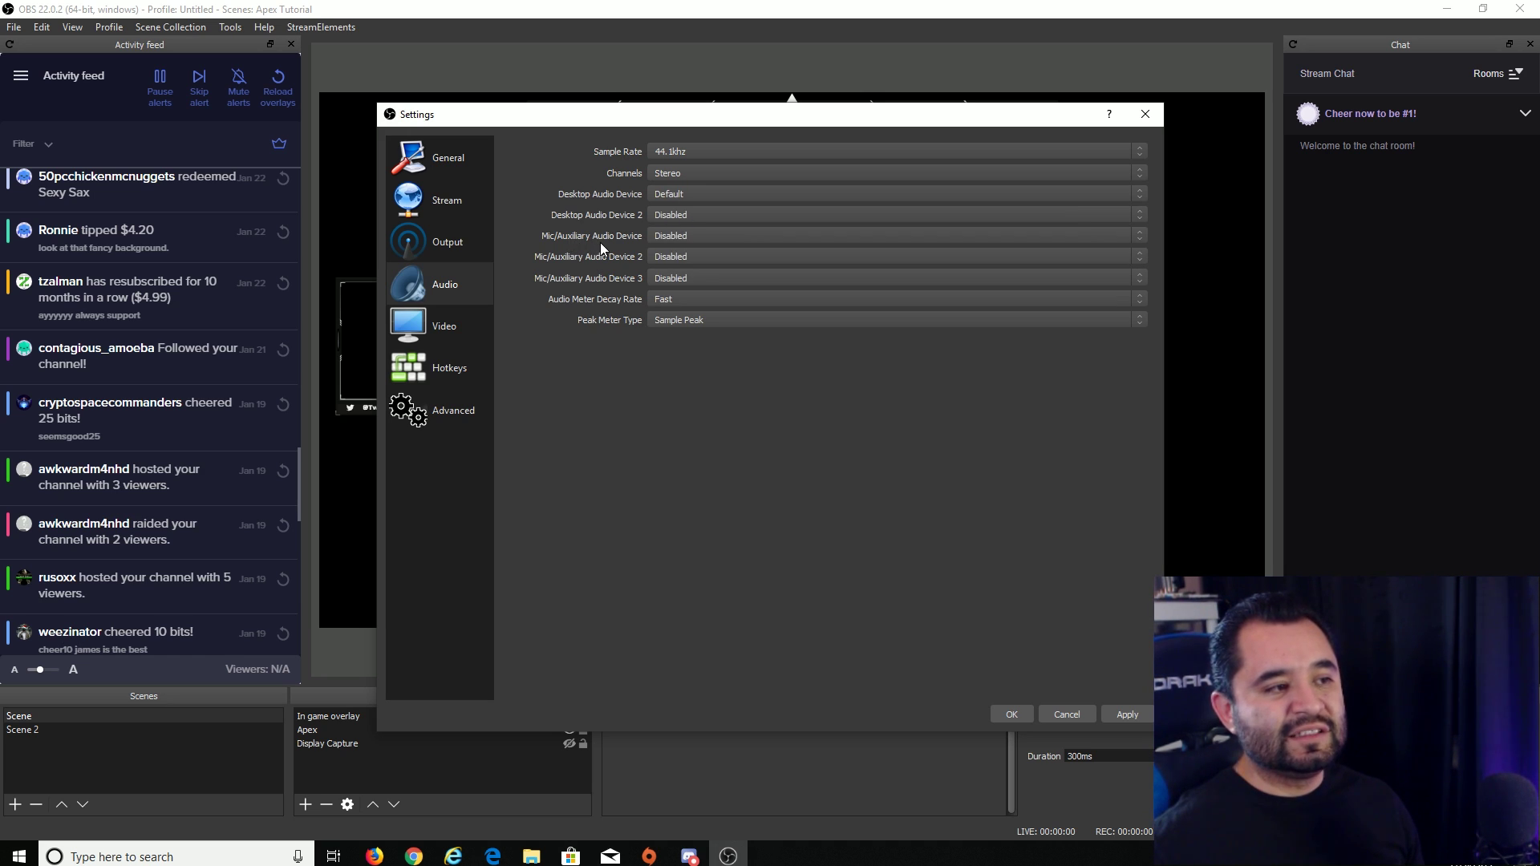
left_click(680, 237)
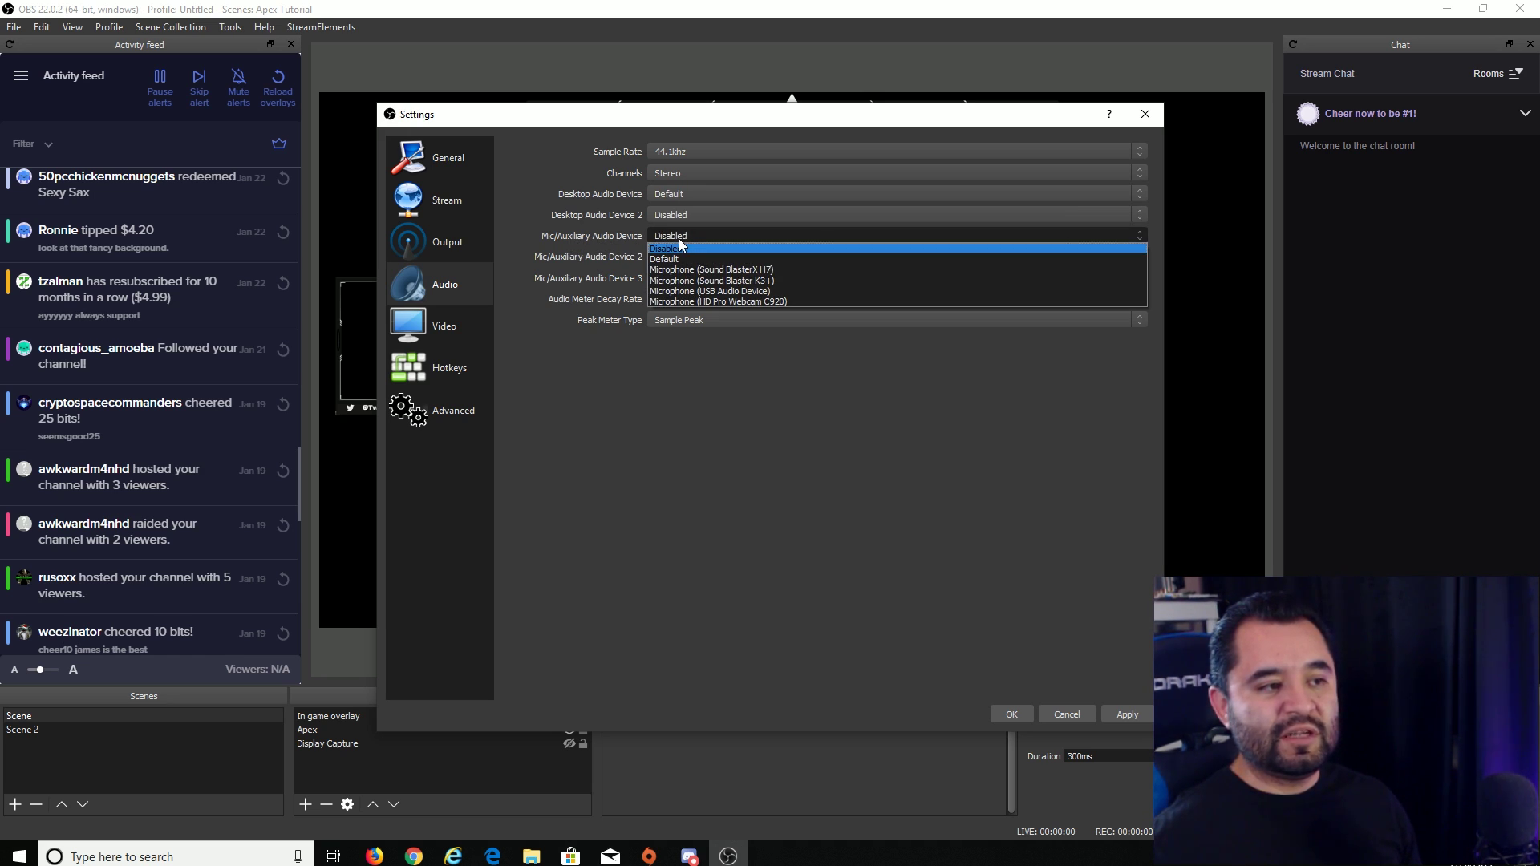
left_click(686, 276)
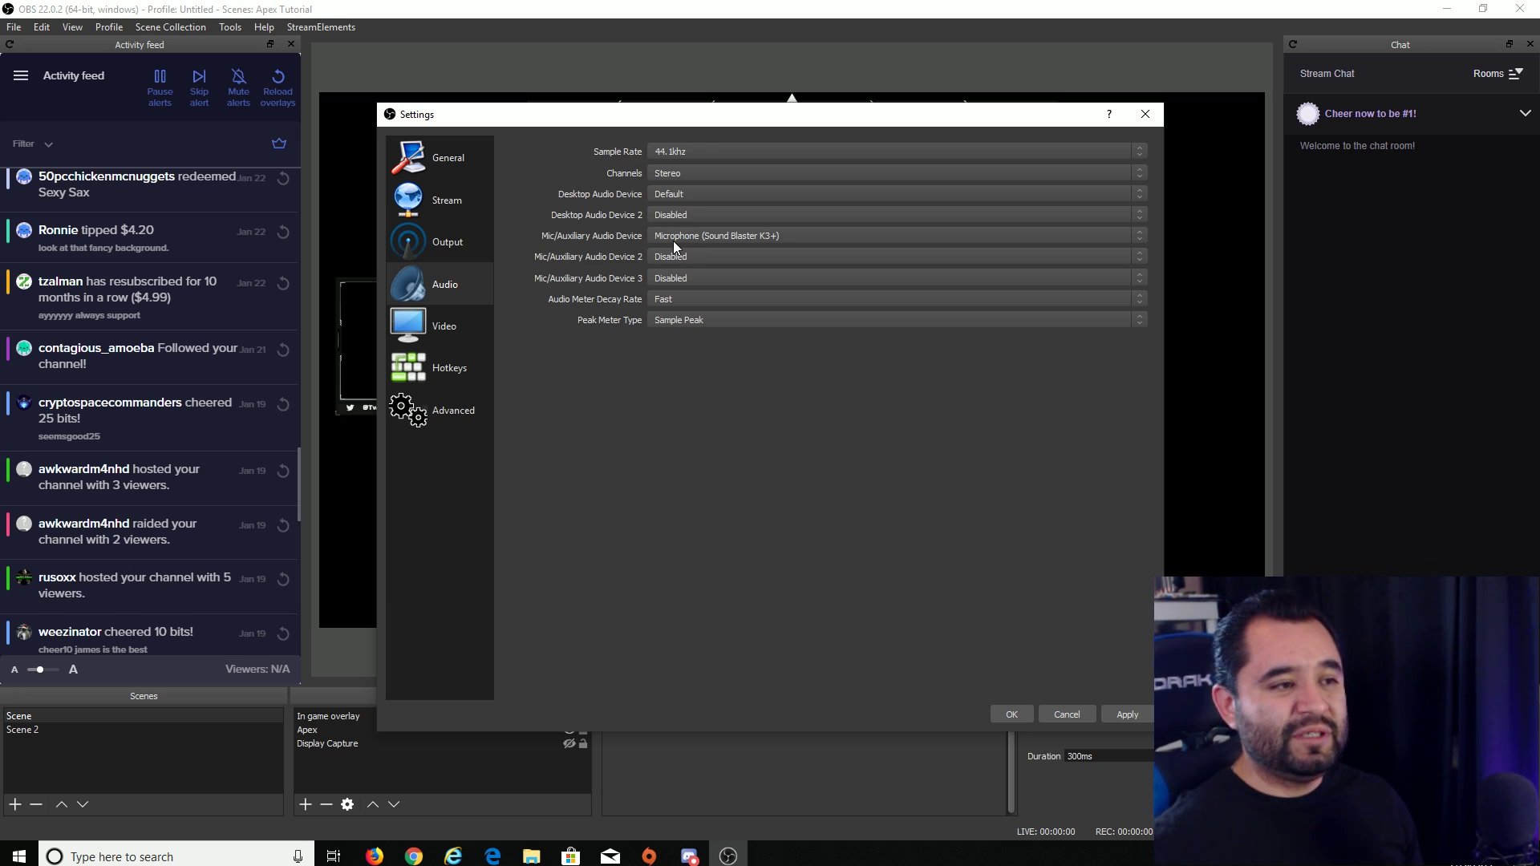
left_click(673, 241)
left_click(687, 257)
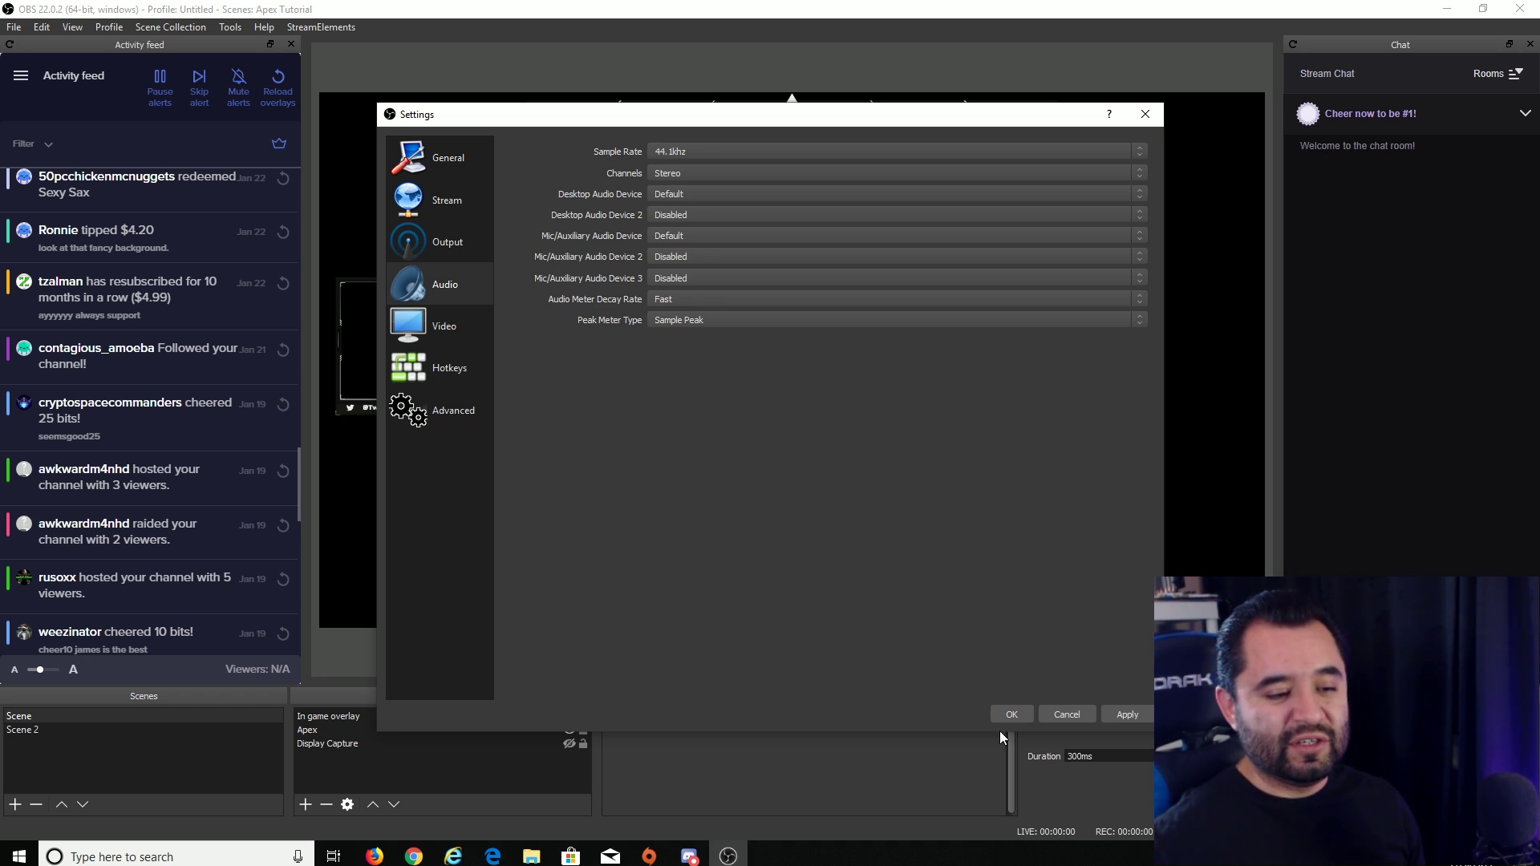
left_click(1019, 715)
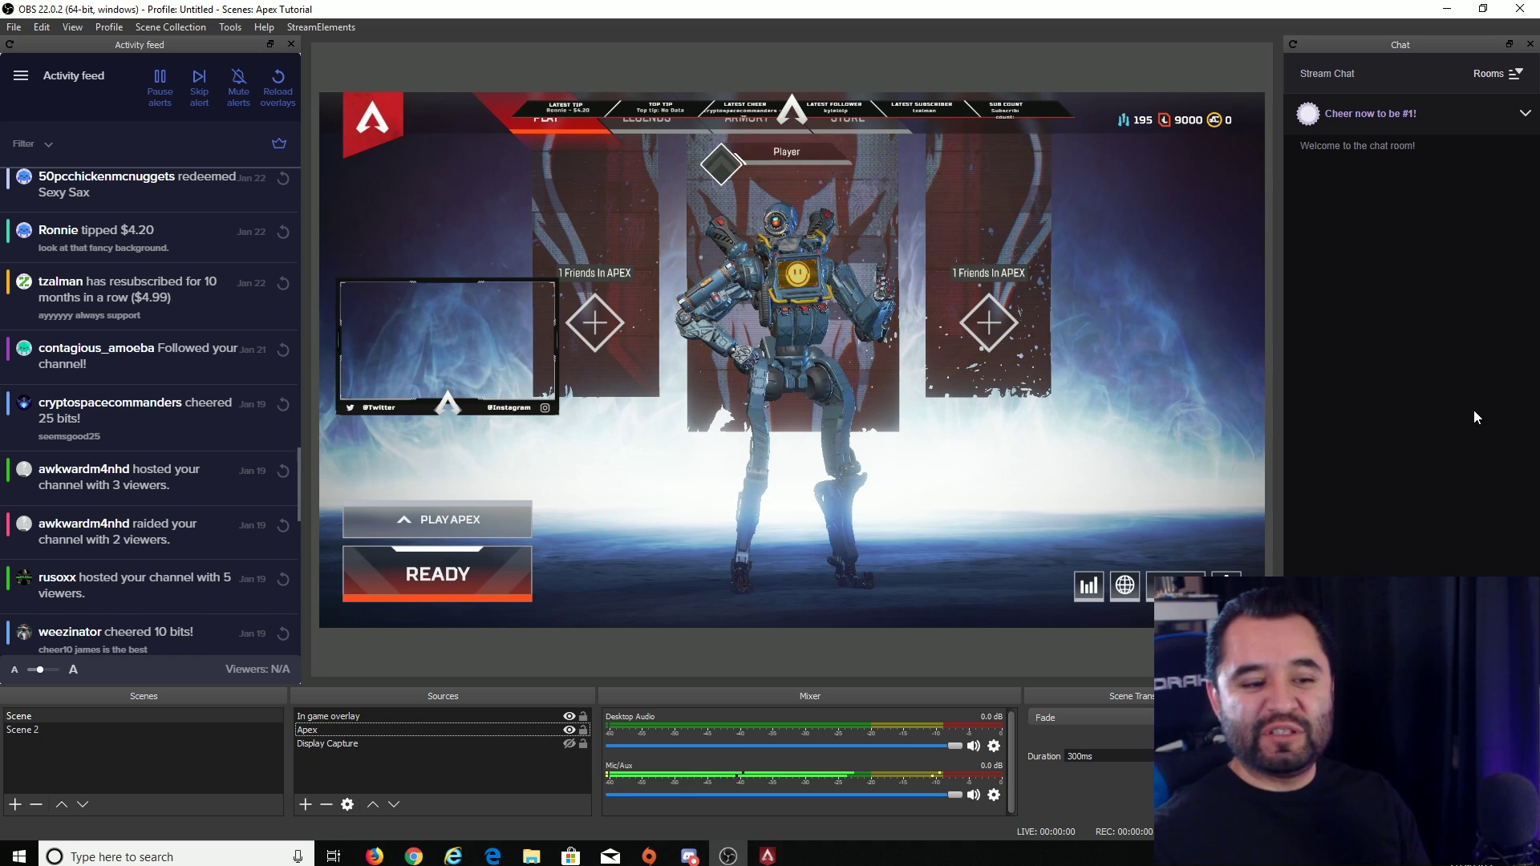
- Check the In game overlay and Apex sources, then replay a follower alert from the Activity feed
left_click(415, 717)
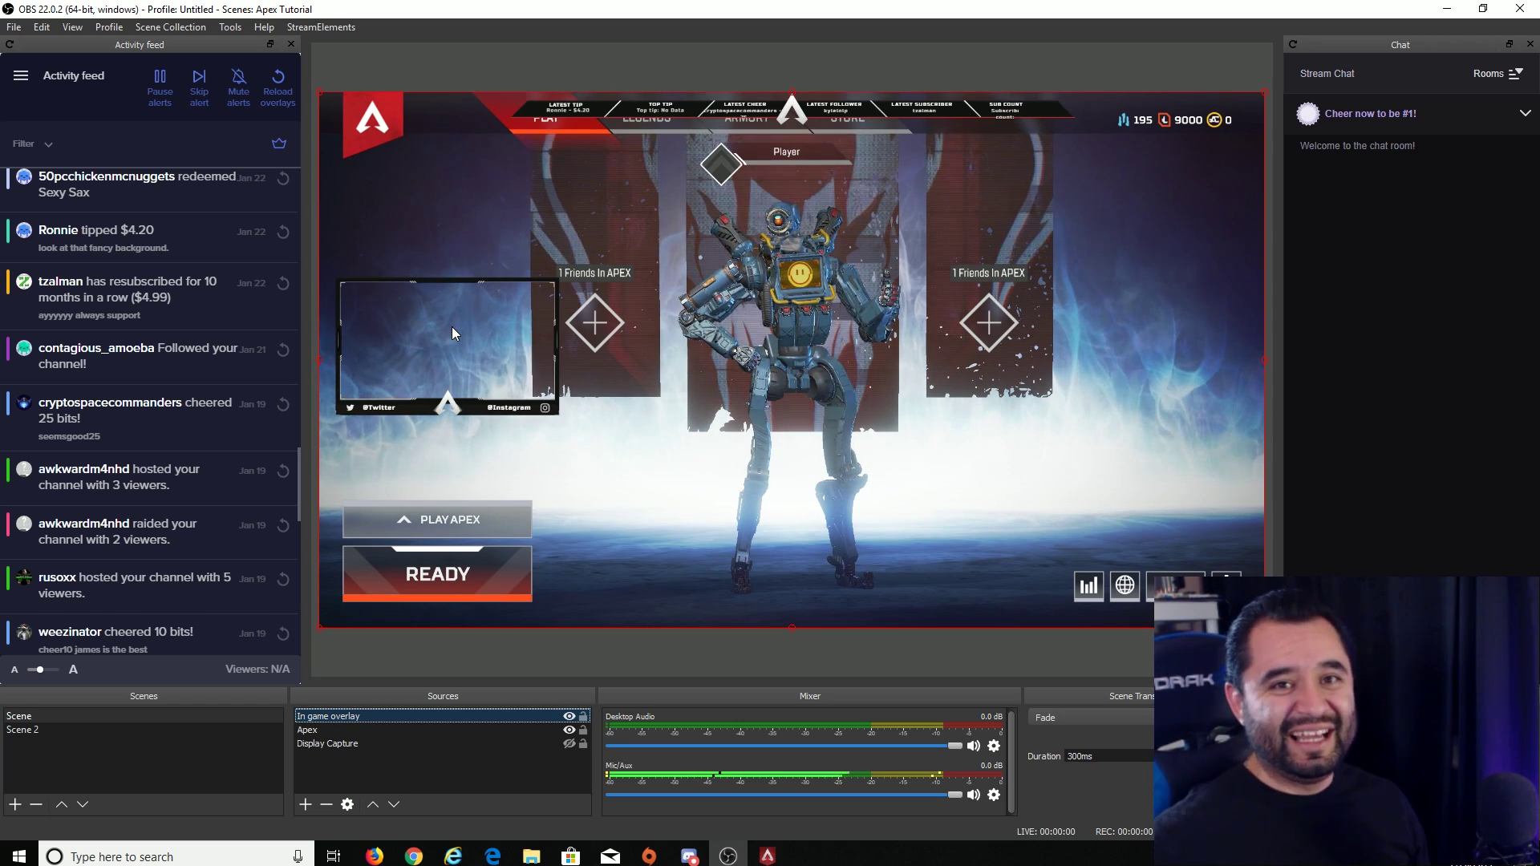
left_click(399, 729)
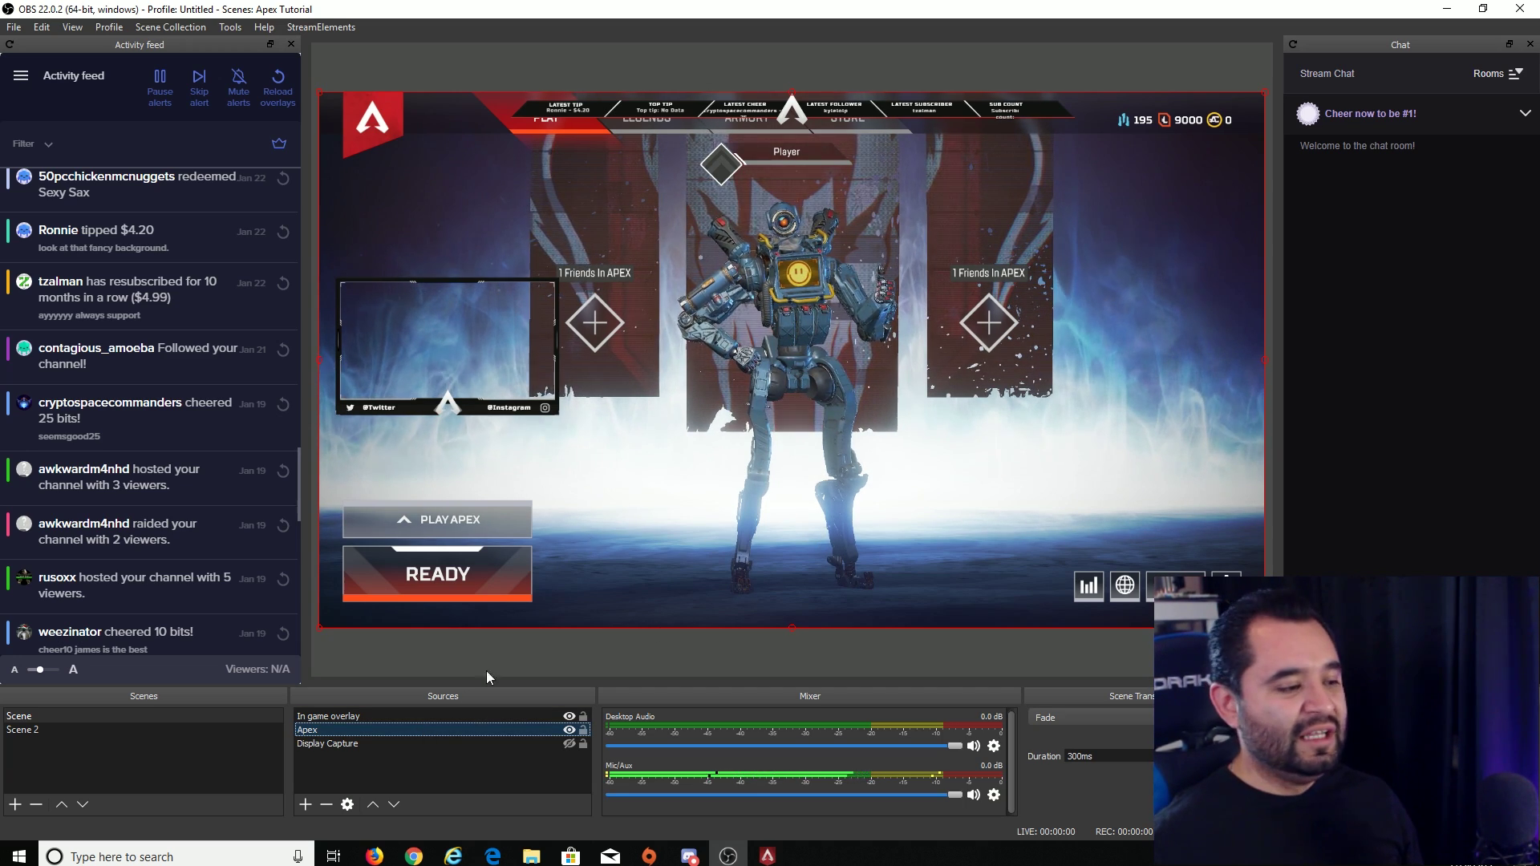
left_click(405, 772)
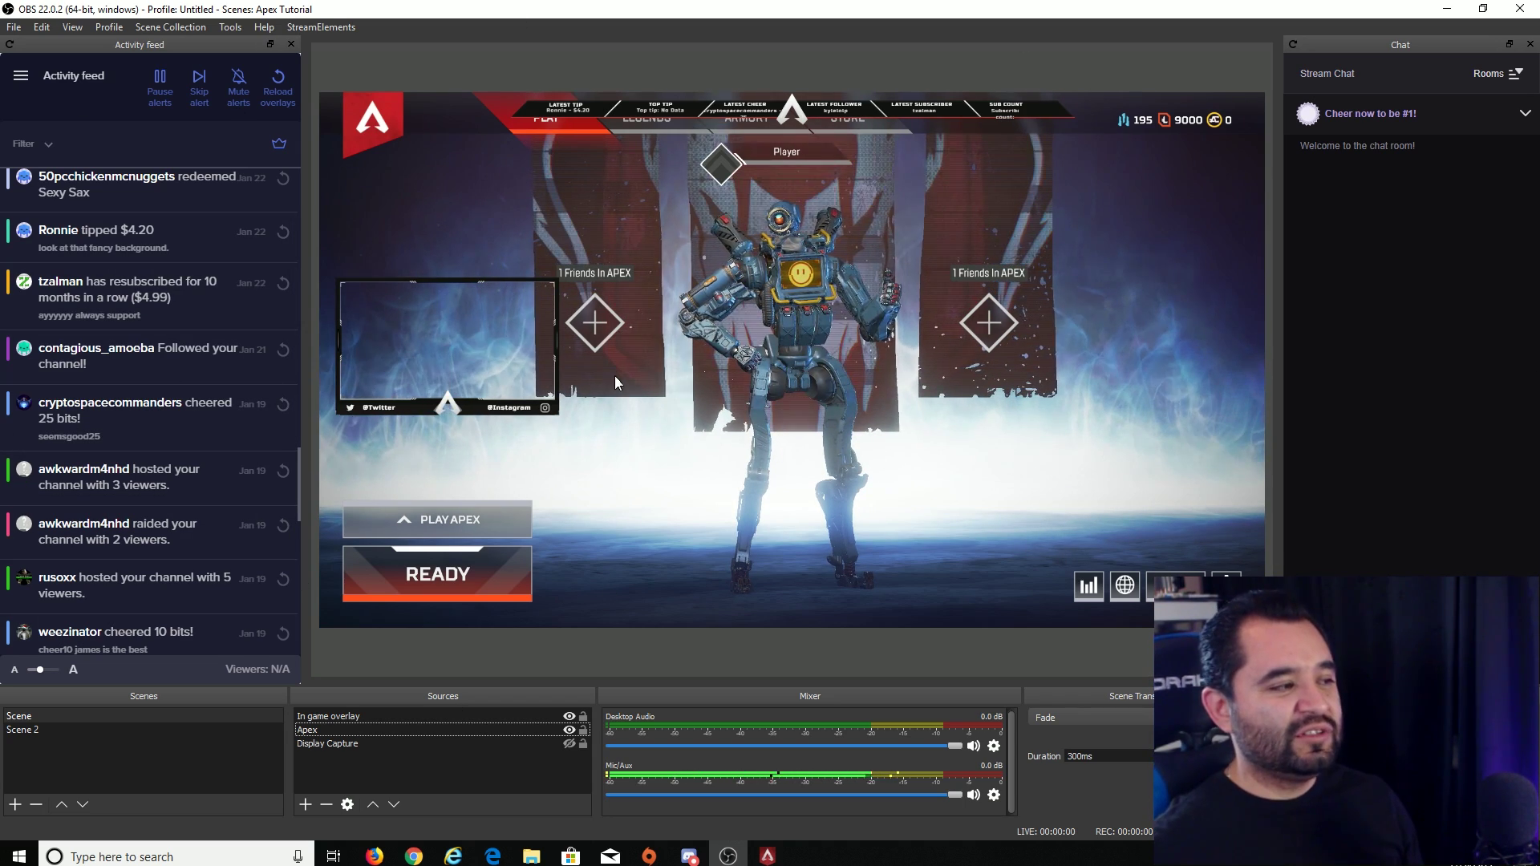
left_click(284, 351)
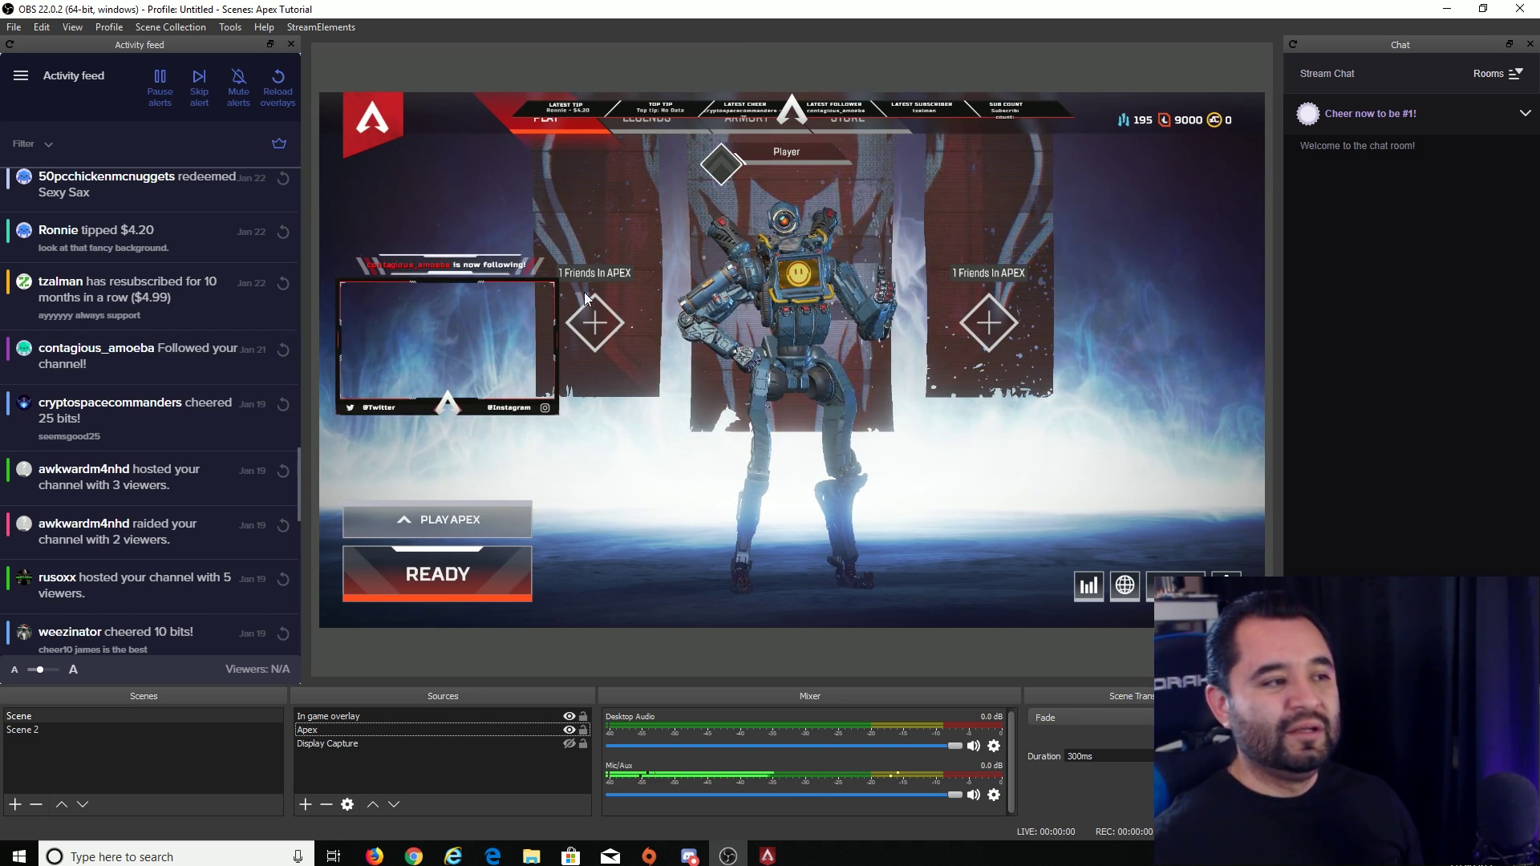